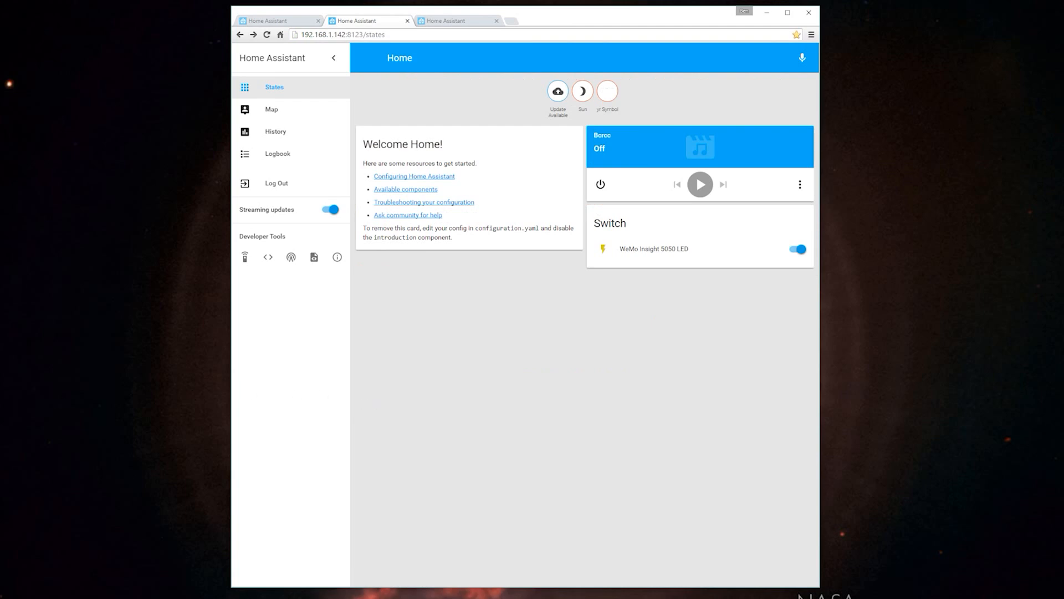
{"action": "key", "text": "alt+Tab"}
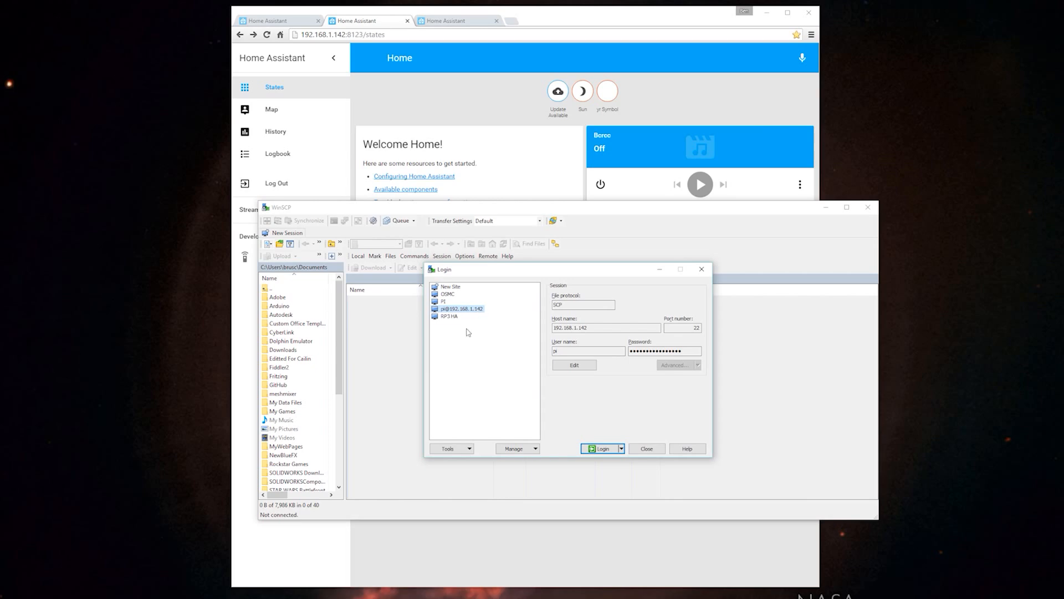
{"action": "double_click", "coordinate": [470, 310]}
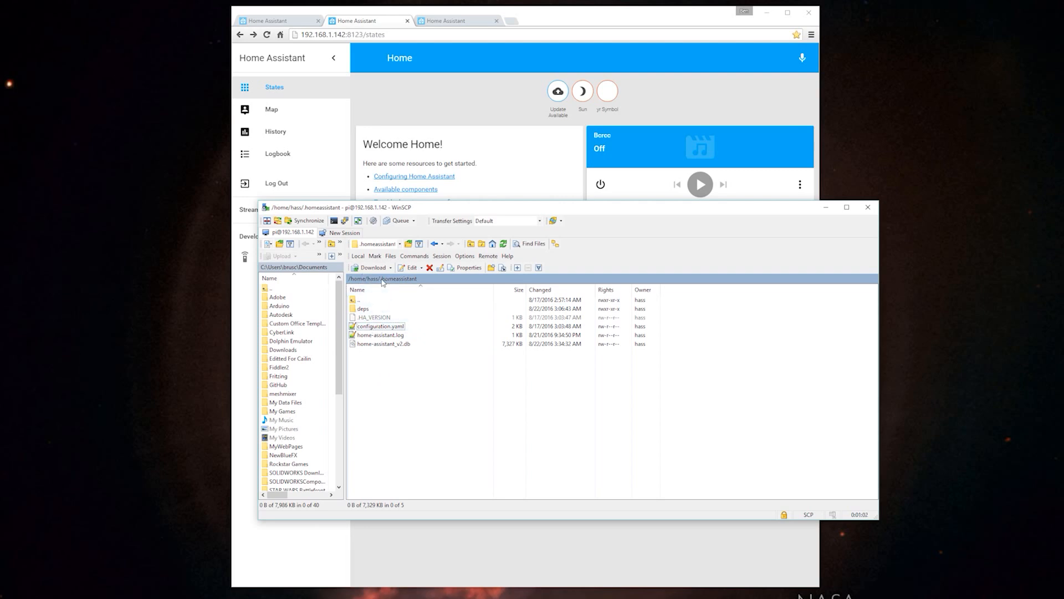
{"action": "double_click", "coordinate": [378, 326]}
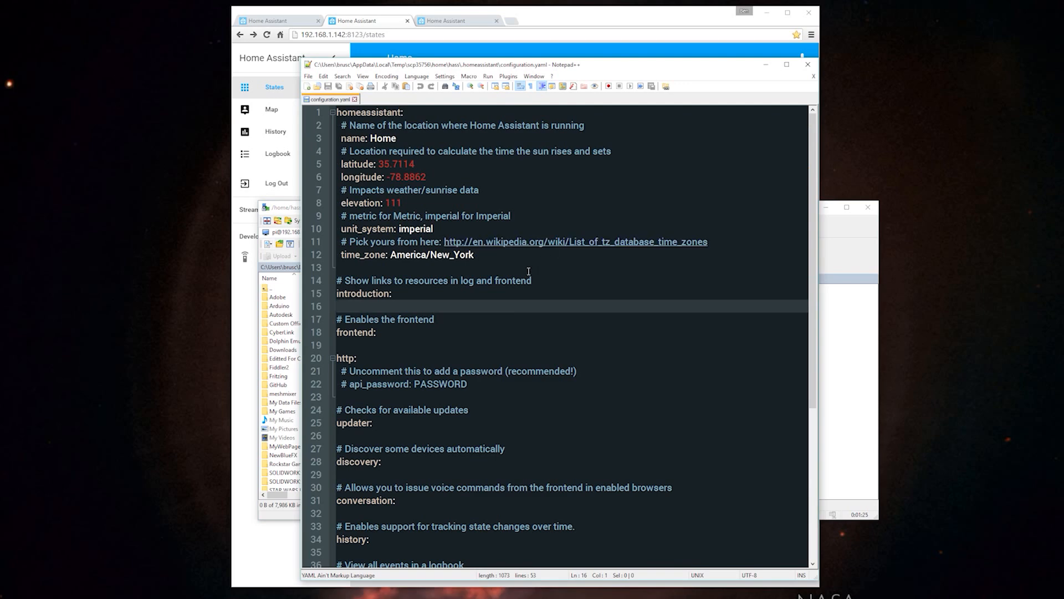
Step: Replace the entire content of configuration.yaml with the copied configuration, review it through the rpi_rf switch section and save the file
{"action": "key", "text": "ctrl+a"}
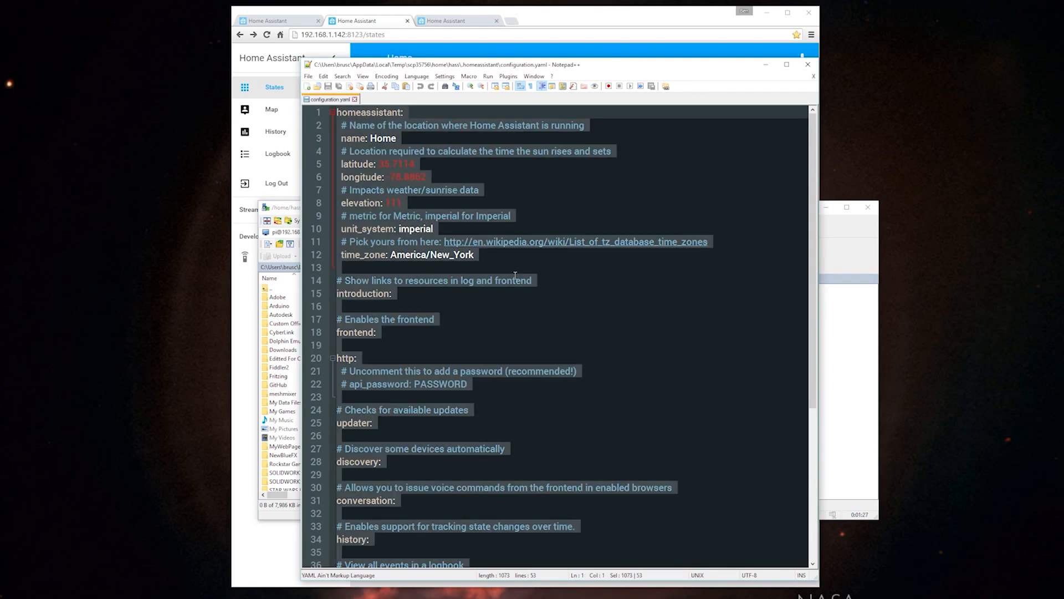
{"action": "key", "text": "ctrl+v"}
{"action": "scroll", "coordinate": [511, 276], "scroll_direction": "up", "scroll_amount": 20}
{"action": "scroll", "coordinate": [510, 276], "scroll_direction": "down", "scroll_amount": 8}
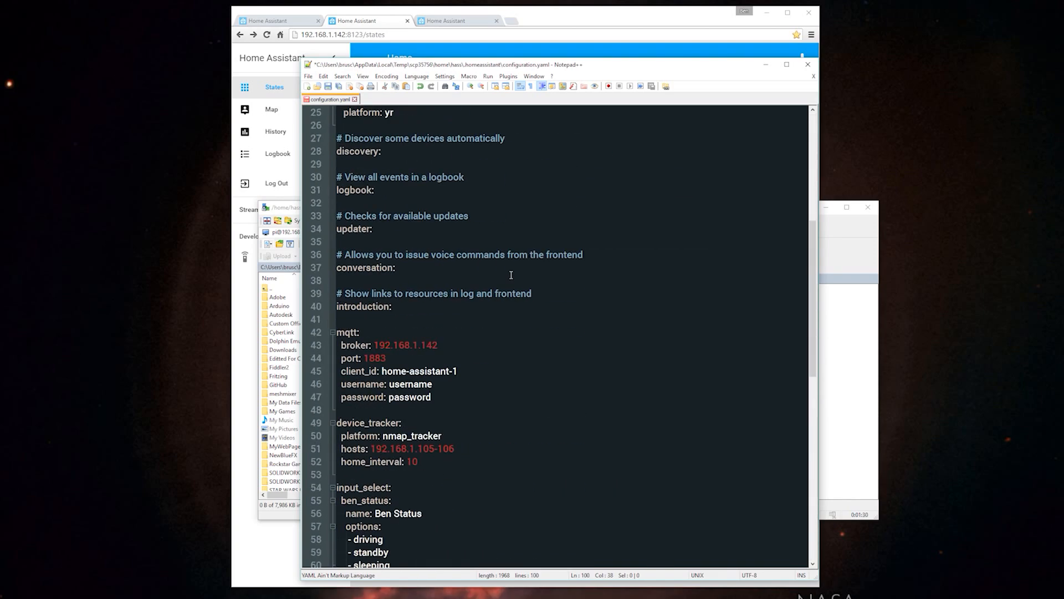
{"action": "scroll", "coordinate": [511, 274], "scroll_direction": "down", "scroll_amount": 3}
{"action": "scroll", "coordinate": [511, 275], "scroll_direction": "down", "scroll_amount": 7}
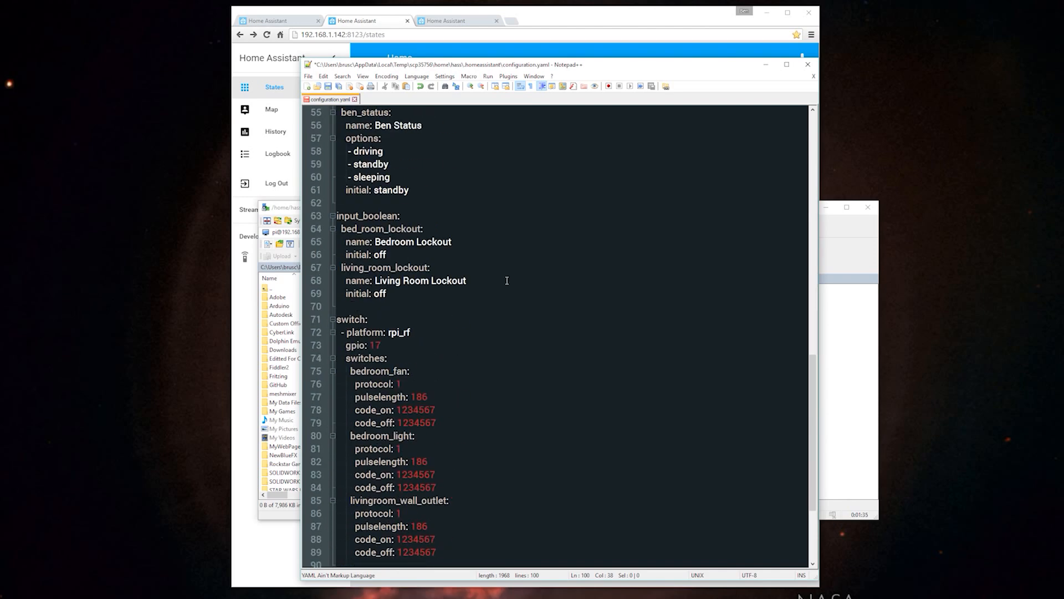
{"action": "key", "text": "ctrl+s"}
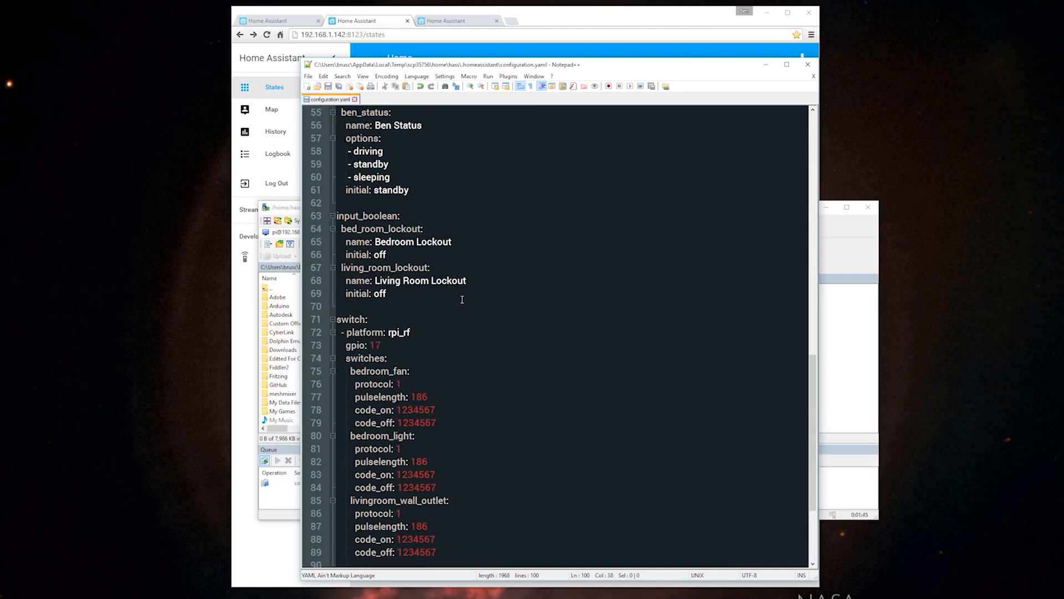
Step: Restart Home Assistant in the browser by calling the homeassistant/restart service, and reload its page
{"action": "left_click", "coordinate": [570, 21]}
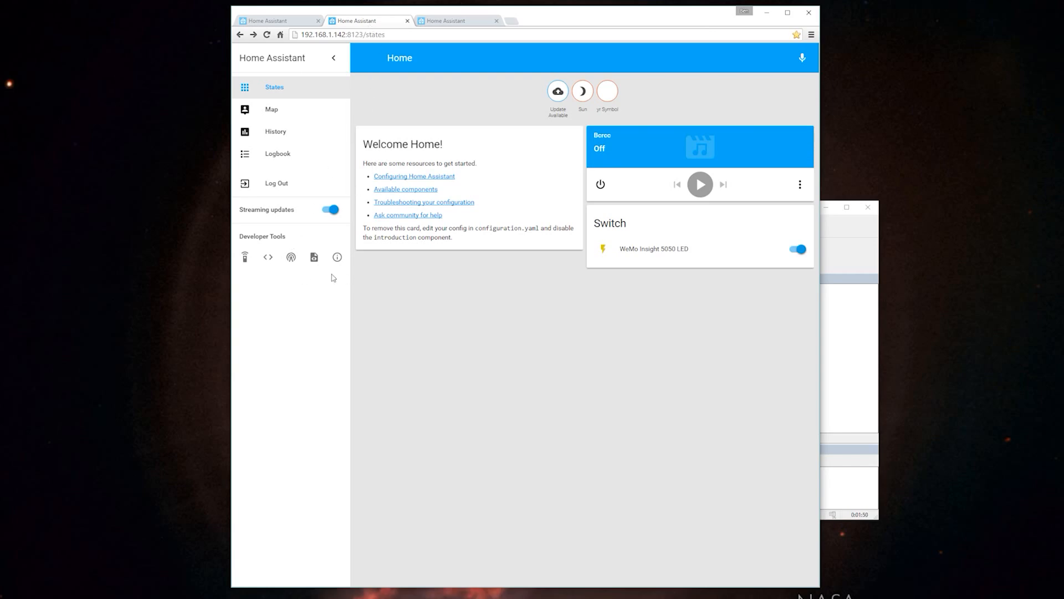
{"action": "left_click", "coordinate": [248, 256]}
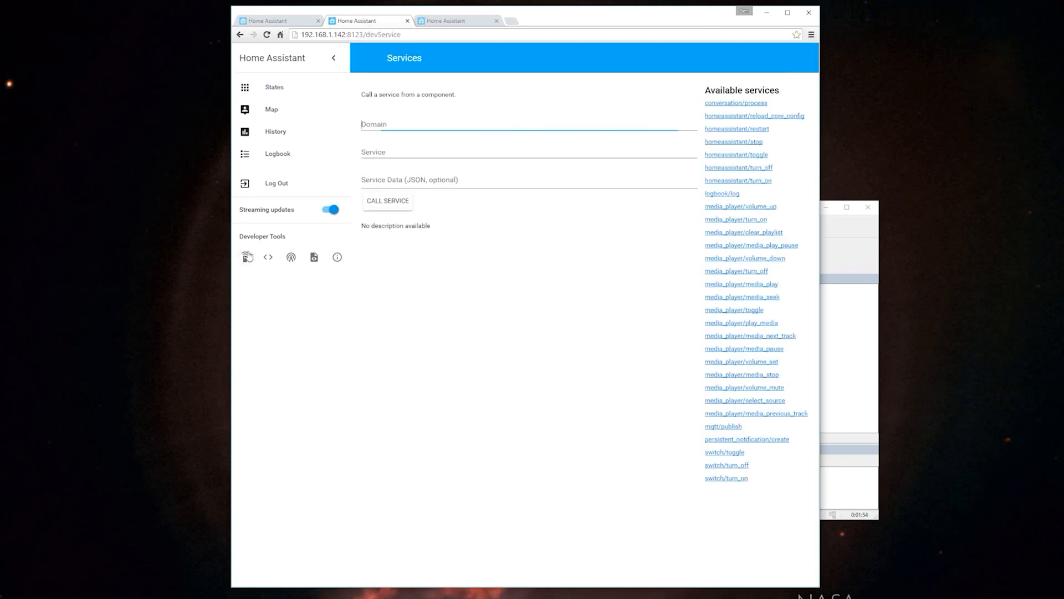
{"action": "left_click", "coordinate": [741, 130]}
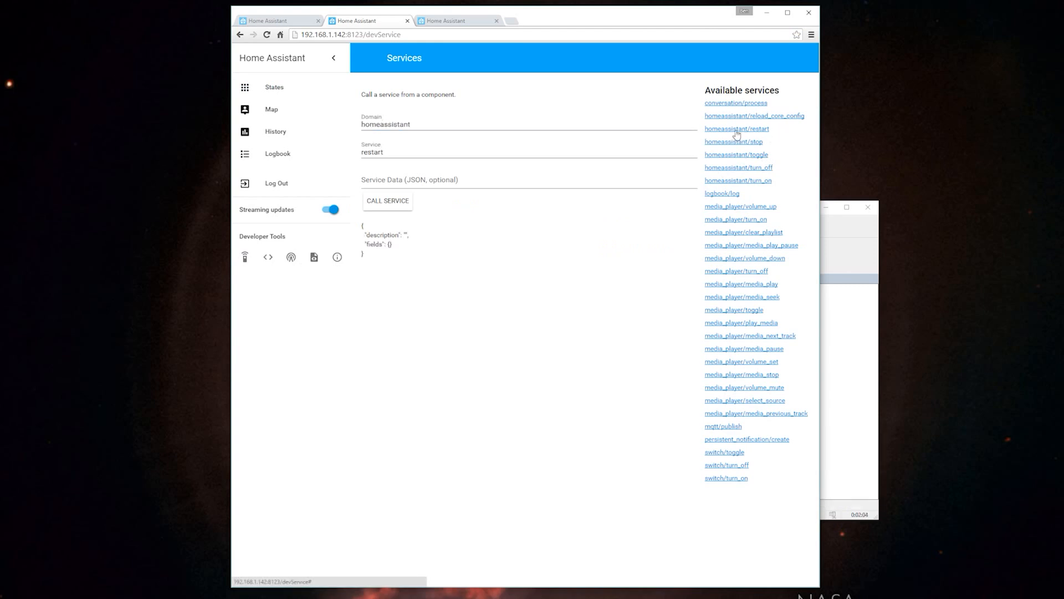
{"action": "left_click", "coordinate": [391, 205]}
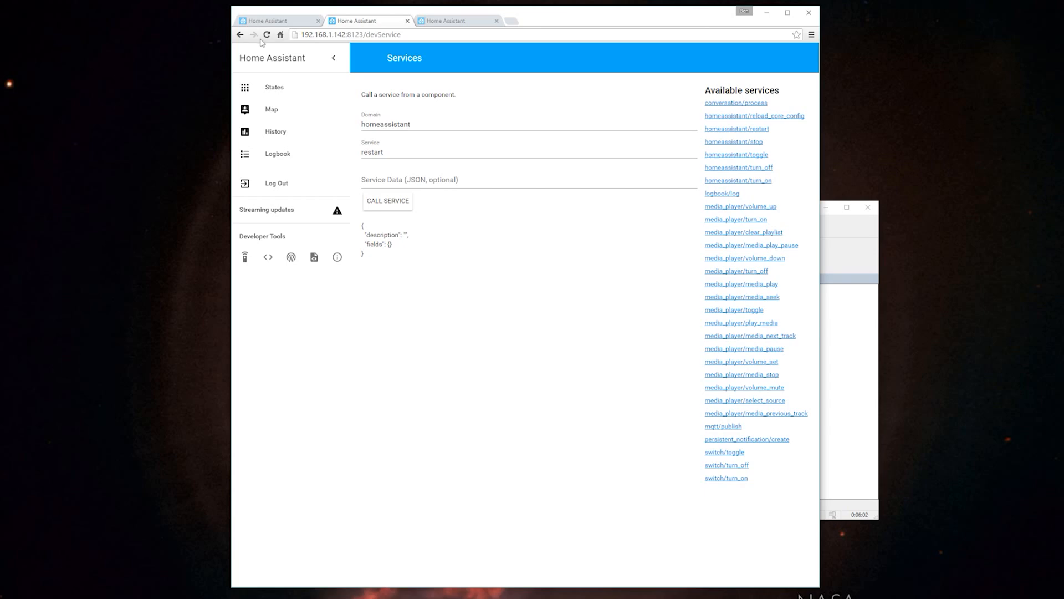
{"action": "left_click", "coordinate": [267, 35]}
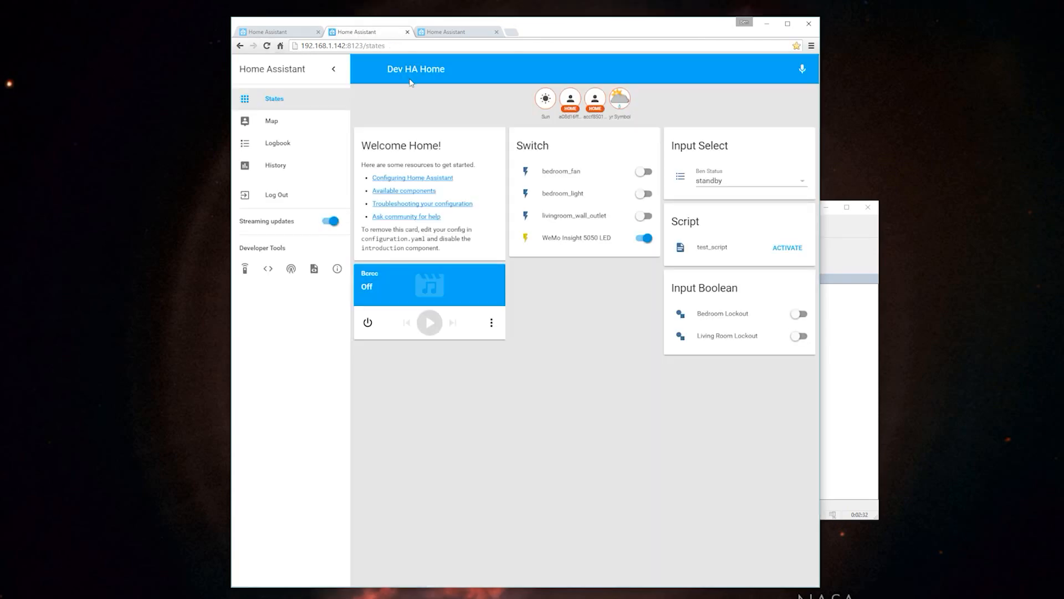
Step: Open the Customizing Devices and Services guide on the Home Assistant website and examine its example configuration
{"action": "left_click", "coordinate": [457, 34]}
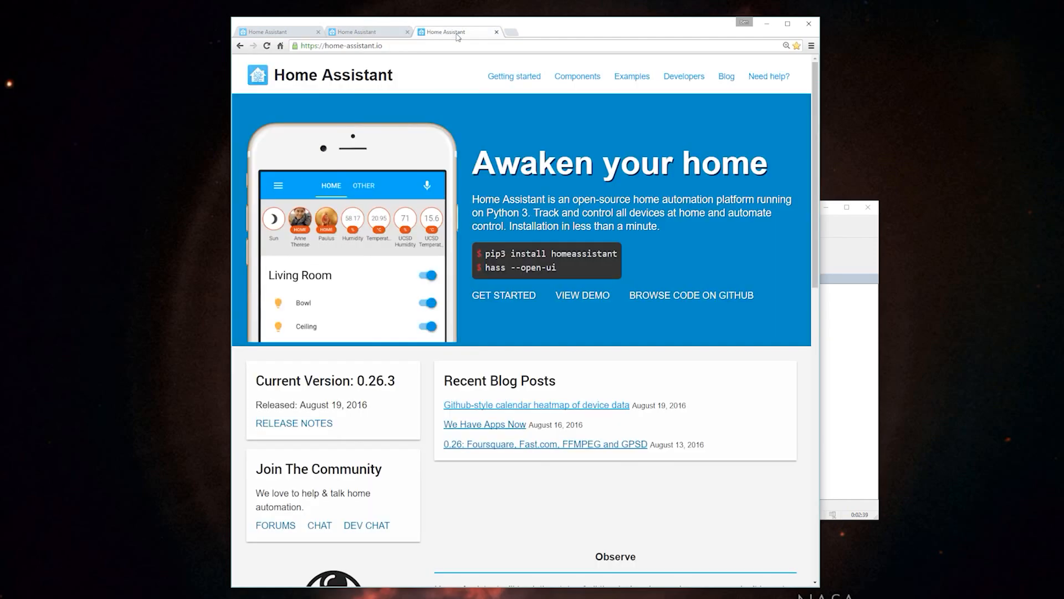
{"action": "left_click", "coordinate": [526, 81]}
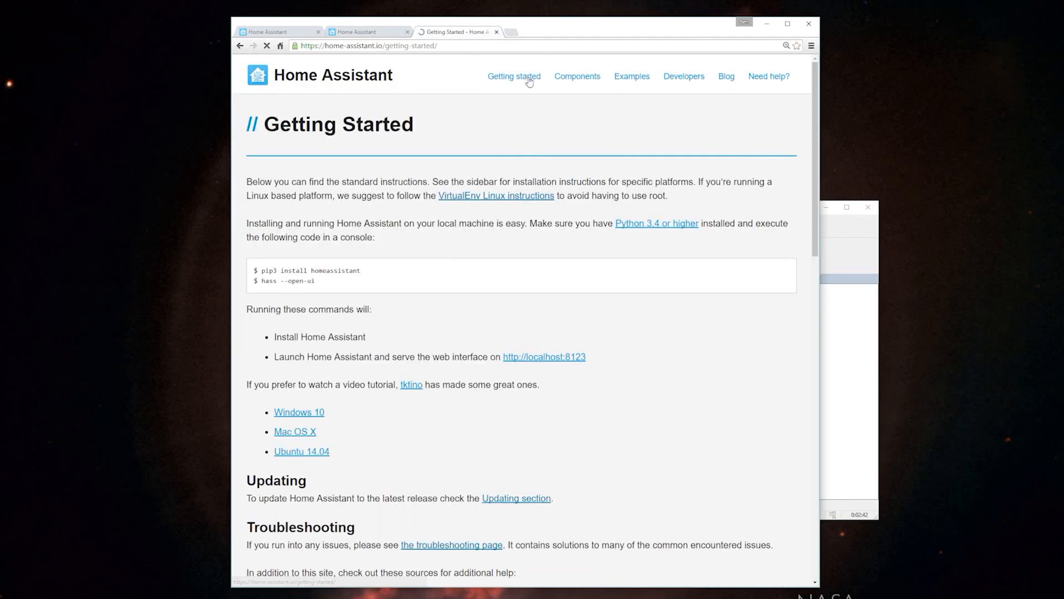
{"action": "scroll", "coordinate": [534, 138], "scroll_direction": "down", "scroll_amount": 8}
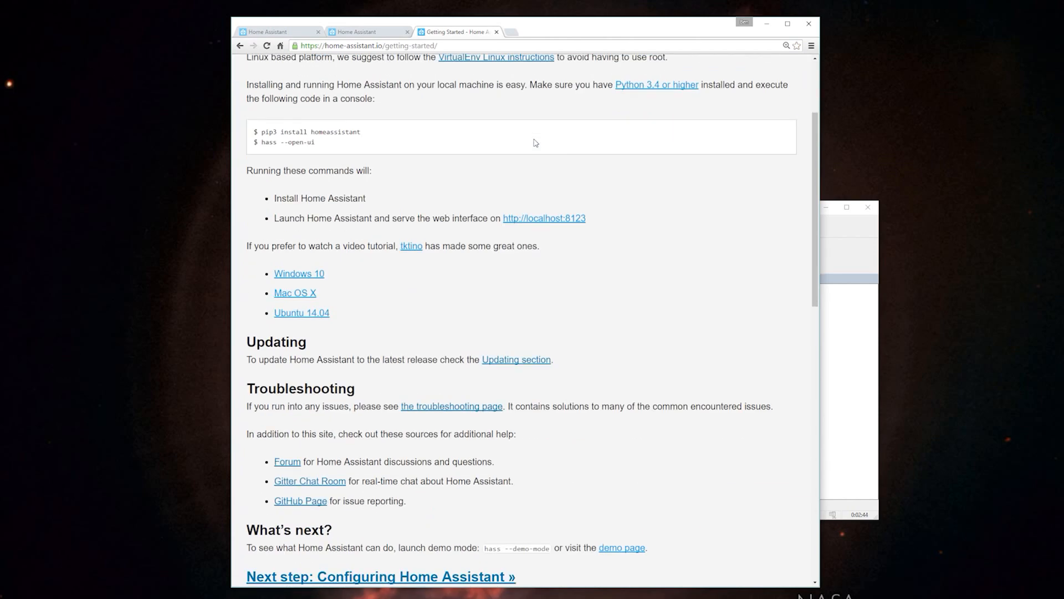
{"action": "scroll", "coordinate": [451, 297], "scroll_direction": "down", "scroll_amount": 5}
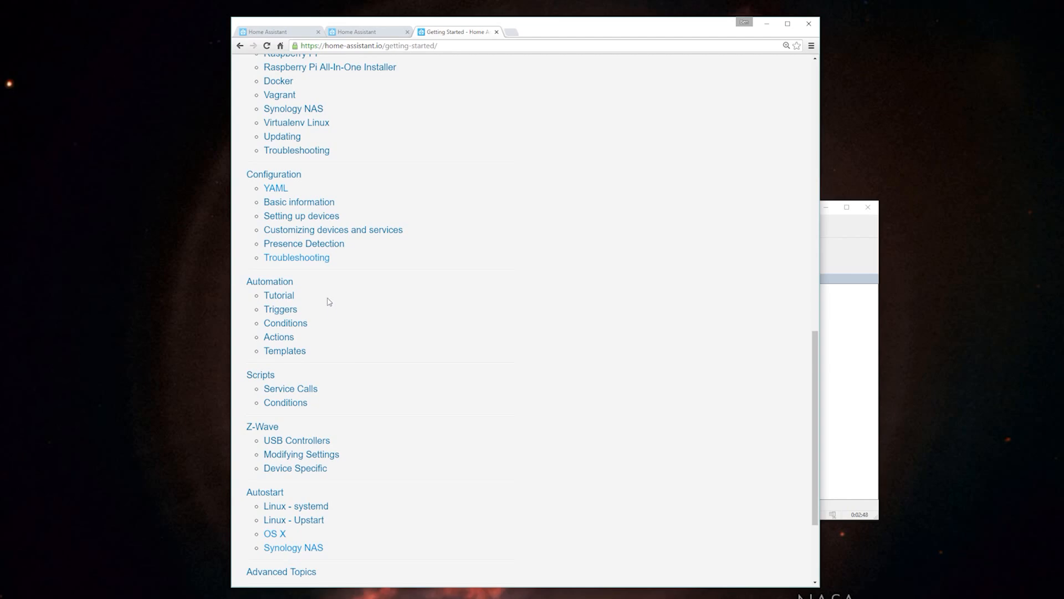
{"action": "left_click", "coordinate": [327, 233]}
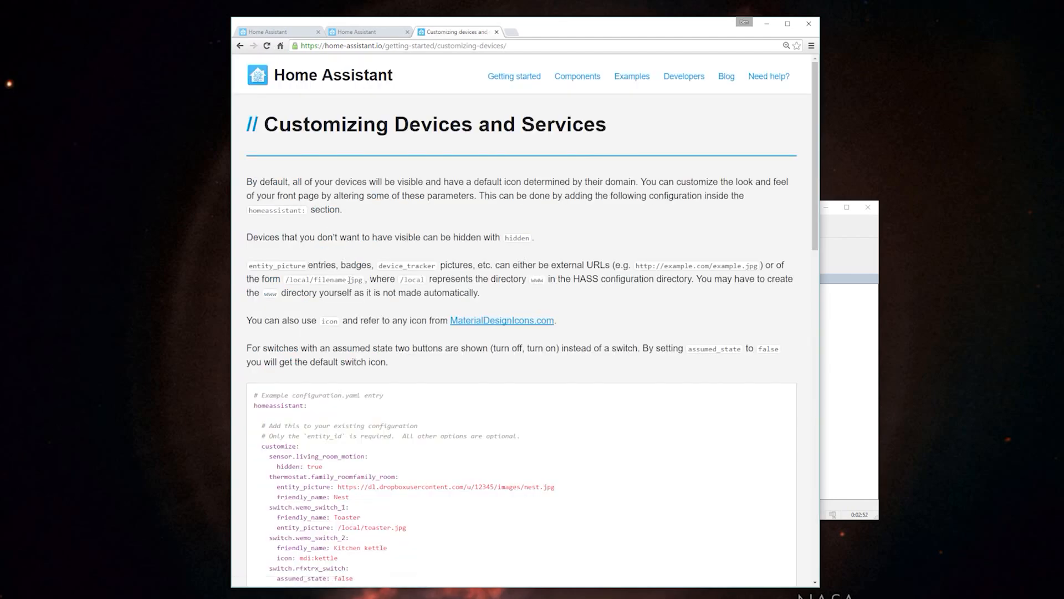
{"action": "scroll", "coordinate": [335, 234], "scroll_direction": "down", "scroll_amount": 2}
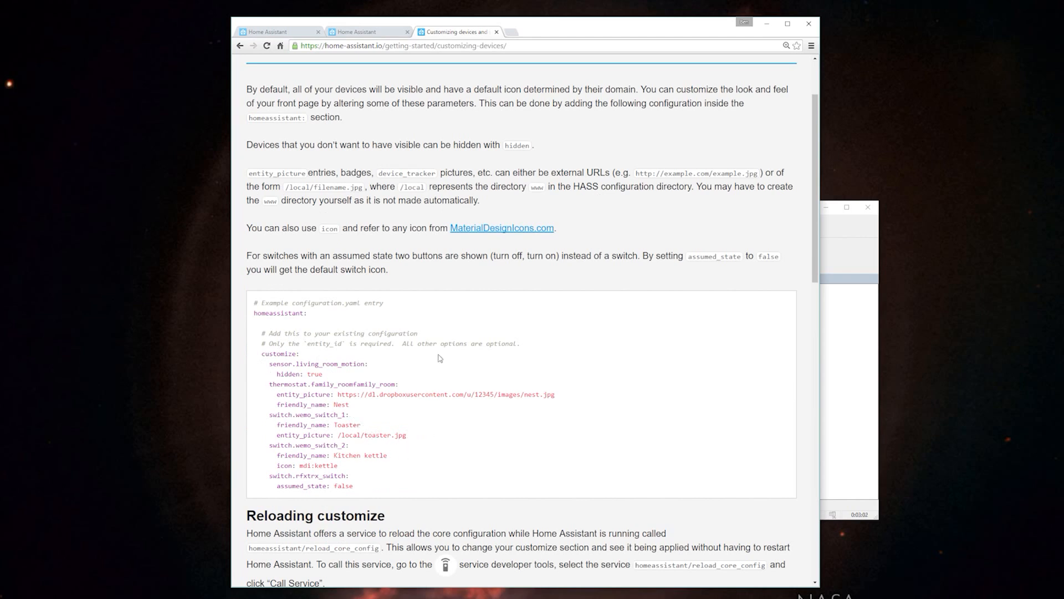
Step: Examine the current entities and their attributes in the developer states list of the local Home Assistant
{"action": "left_click", "coordinate": [357, 32]}
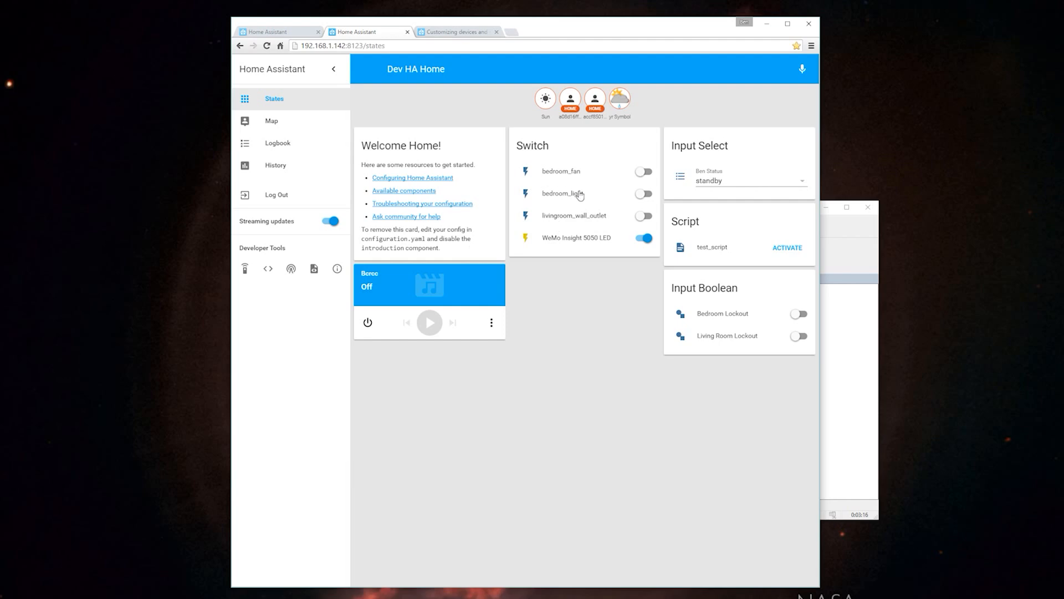
{"action": "left_click", "coordinate": [268, 269]}
{"action": "scroll", "coordinate": [415, 348], "scroll_direction": "down", "scroll_amount": 2}
{"action": "scroll", "coordinate": [416, 346], "scroll_direction": "down", "scroll_amount": 1}
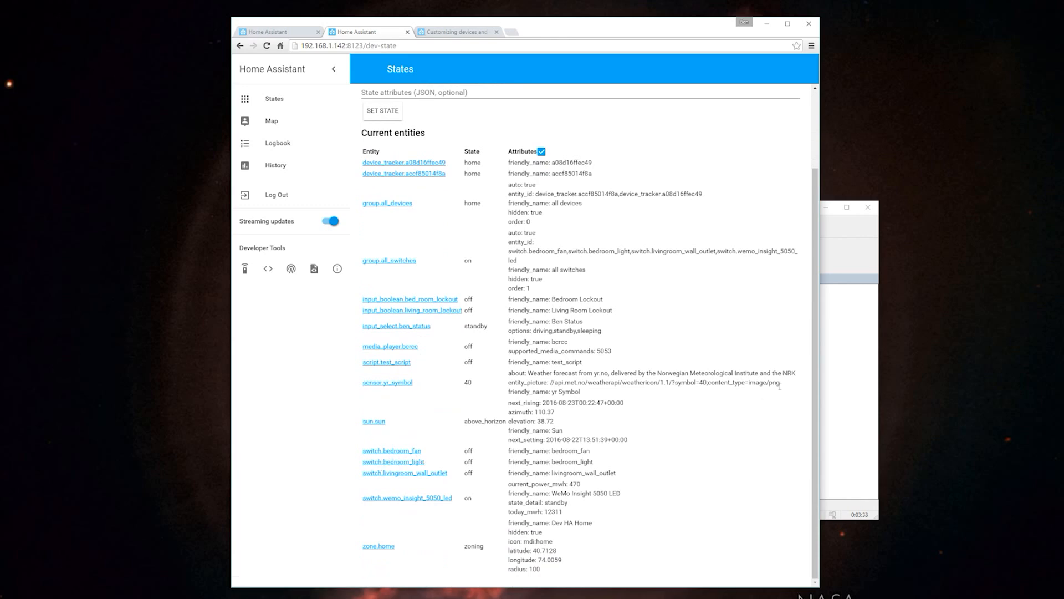
Step: Reopen configuration.yaml from WinSCP and examine the switch definitions under the rpi_rf platform
{"action": "left_click", "coordinate": [828, 376]}
{"action": "left_click", "coordinate": [386, 327]}
{"action": "scroll", "coordinate": [460, 447], "scroll_direction": "down", "scroll_amount": 14}
{"action": "scroll", "coordinate": [460, 447], "scroll_direction": "down", "scroll_amount": 5}
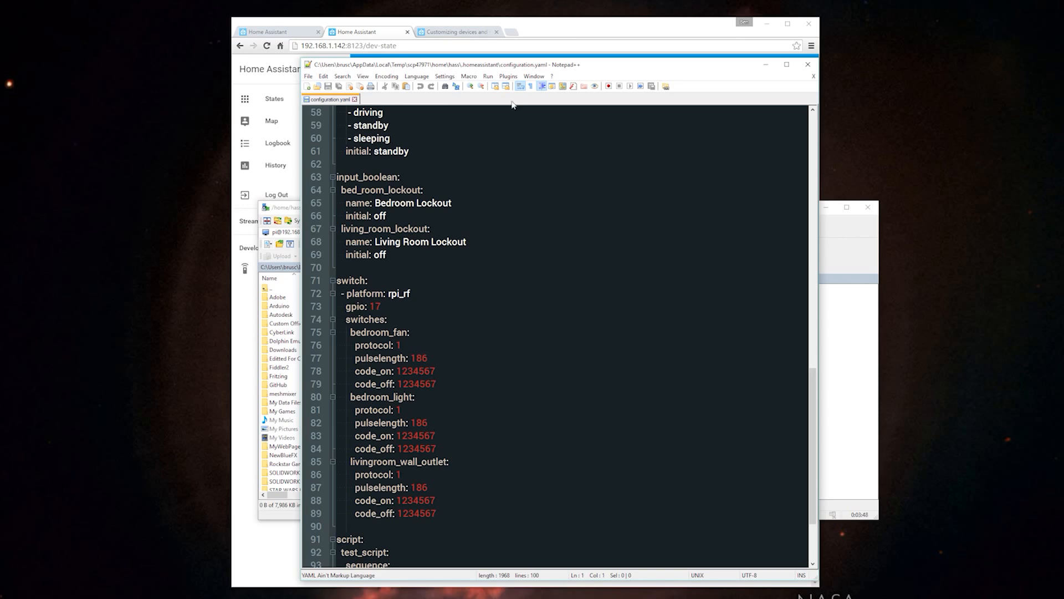
Step: Copy the customize block from the guide's example and insert it below the time_zone line in configuration.yaml
{"action": "left_click", "coordinate": [461, 32]}
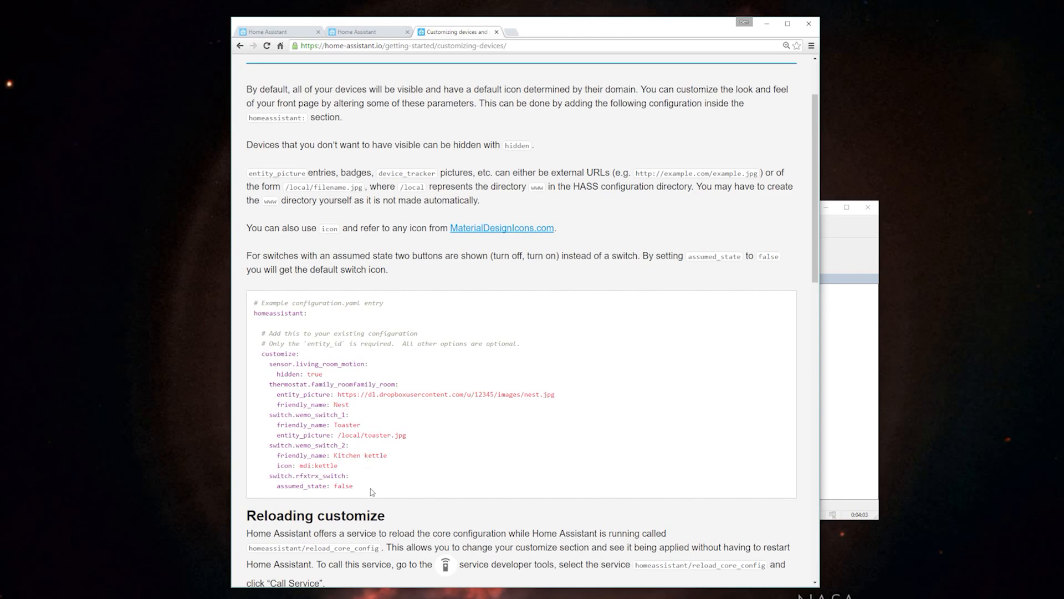
{"action": "left_click_drag", "start_coordinate": [371, 489], "coordinate": [254, 353]}
{"action": "key", "text": "ctrl+c"}
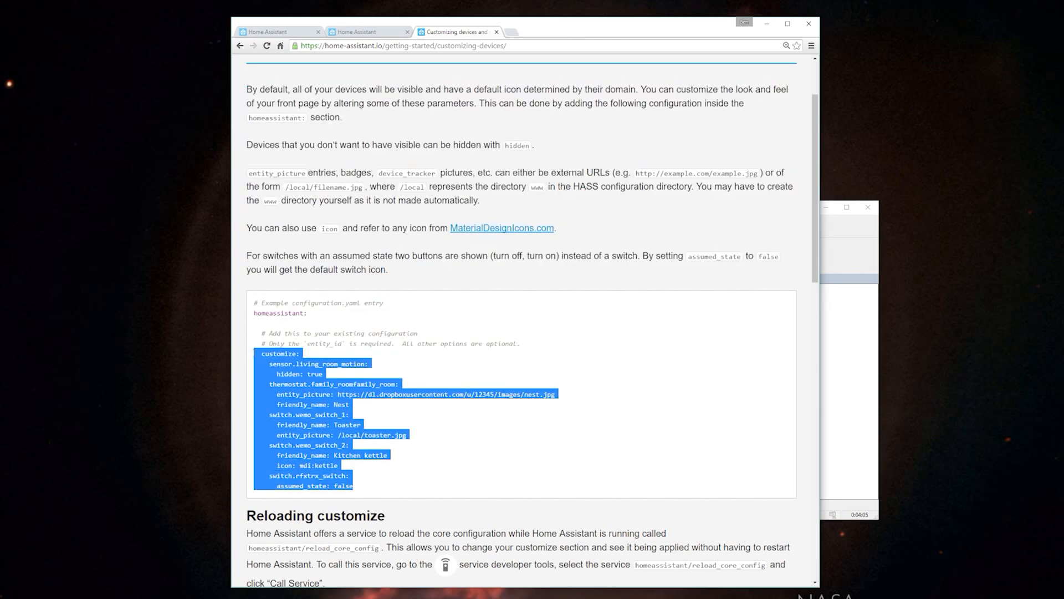
{"action": "key", "text": "alt+Tab"}
{"action": "double_click", "coordinate": [424, 327]}
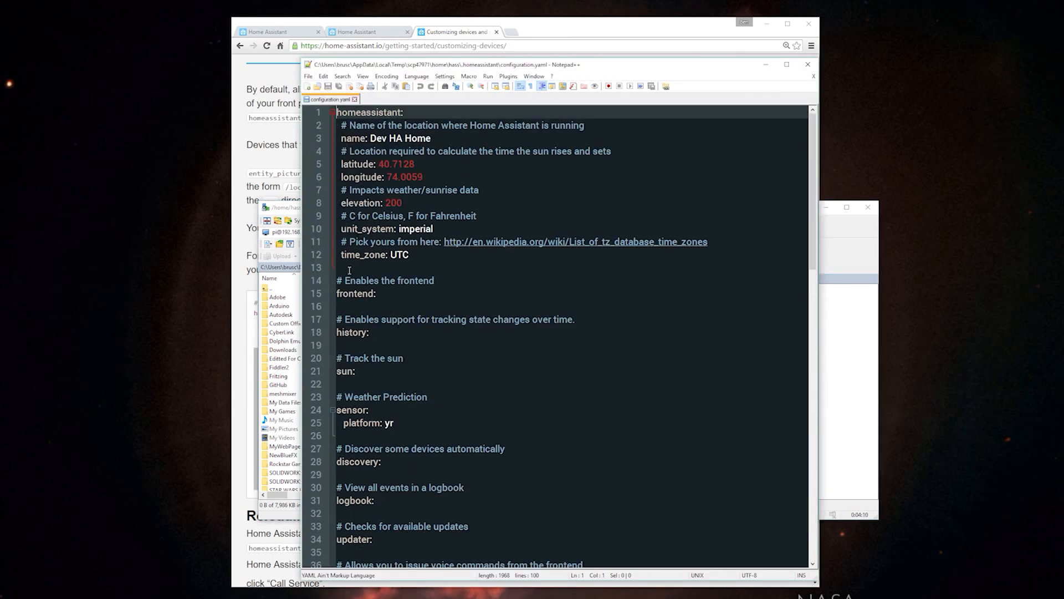
{"action": "left_click", "coordinate": [349, 270]}
{"action": "key", "text": "ctrl+v"}
{"action": "key", "text": "Return"}
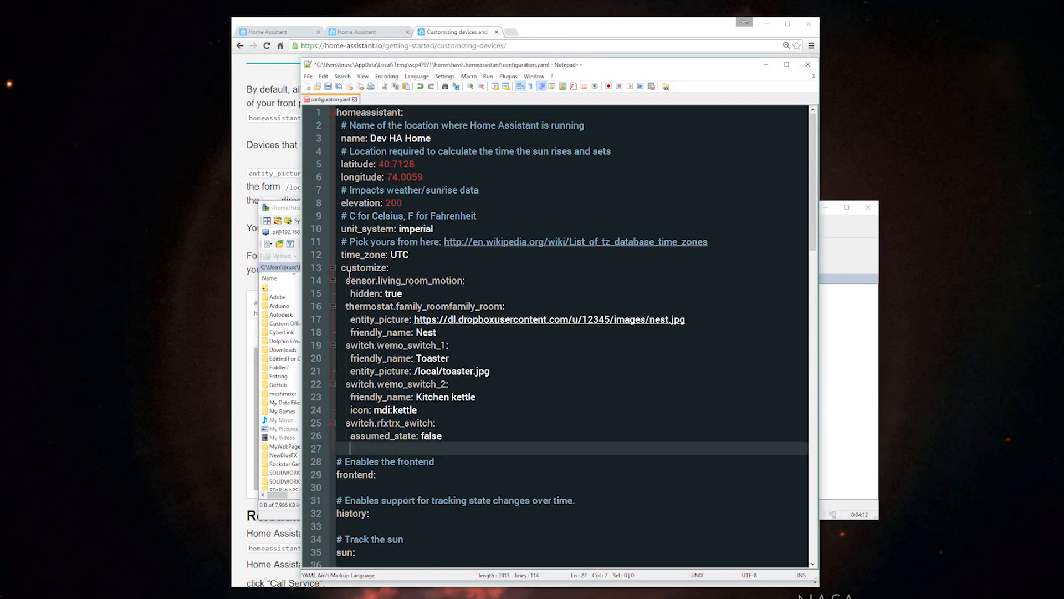
Step: Trim the customize block to the switch.wemo_switch_2 entry by deleting the other sample entries and the extra indentation
{"action": "key", "text": "BackSpace"}
{"action": "key", "text": "BackSpace"}
{"action": "key", "text": "BackSpace"}
{"action": "left_click_drag", "start_coordinate": [336, 280], "coordinate": [496, 373]}
{"action": "key", "text": "BackSpace"}
{"action": "key", "text": "BackSpace"}
{"action": "left_click_drag", "start_coordinate": [460, 342], "coordinate": [336, 319]}
{"action": "key", "text": "BackSpace"}
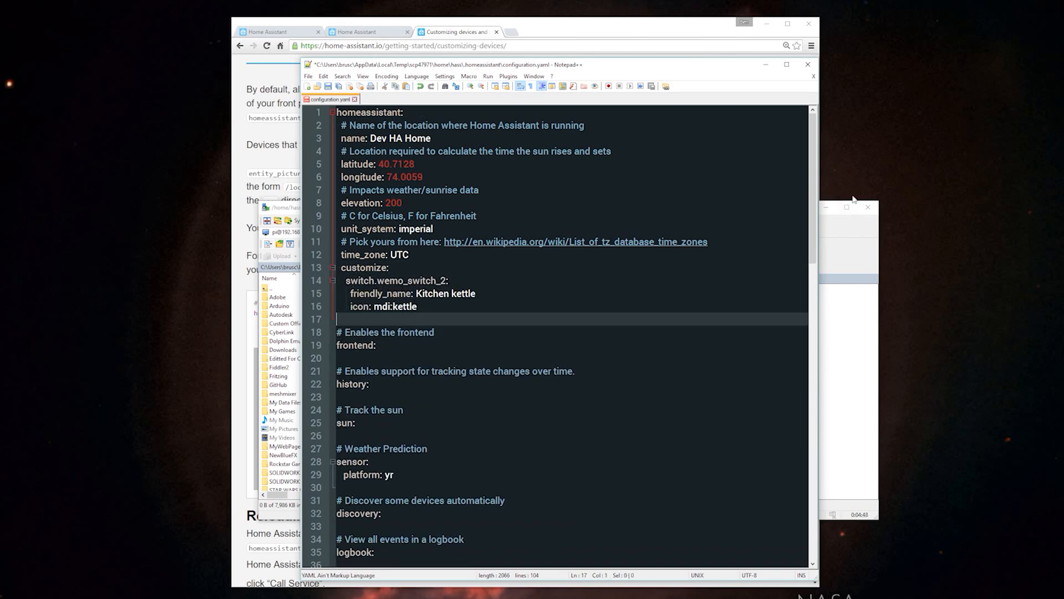
Step: Show the developer states entity list beside the configuration file and hide the entities' attributes
{"action": "left_click", "coordinate": [828, 214]}
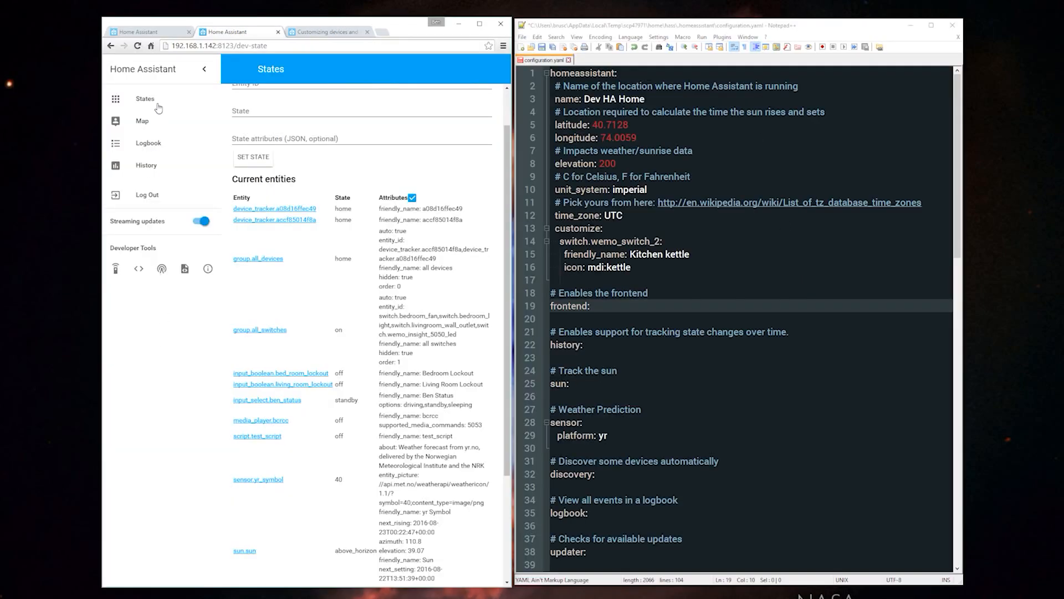
{"action": "left_click", "coordinate": [157, 101]}
{"action": "left_click", "coordinate": [138, 269]}
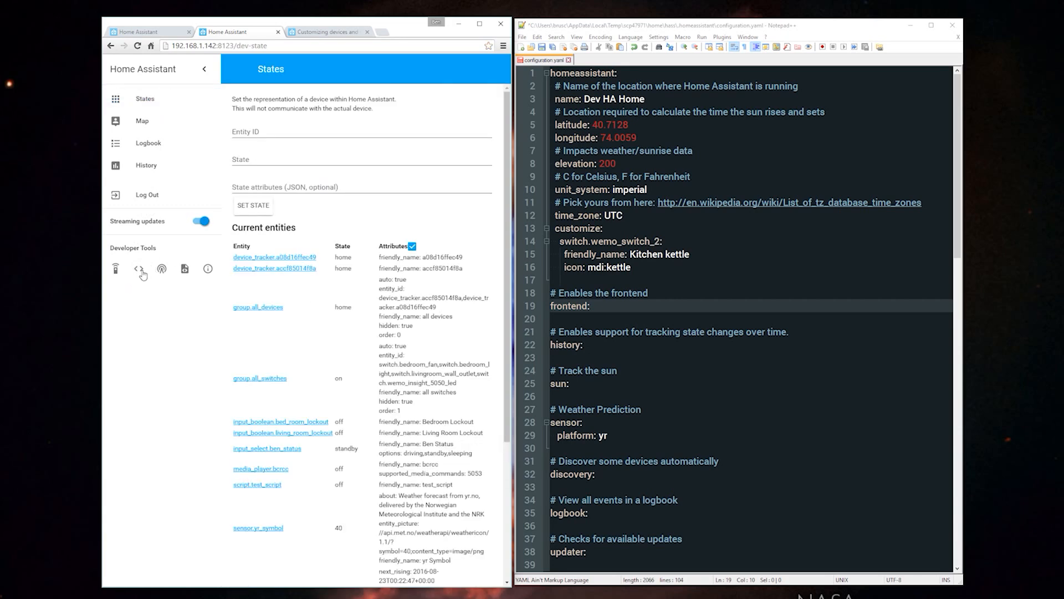
{"action": "left_click", "coordinate": [412, 246]}
Step: Add customize entries naming switch.bedroom_fan Bedroom Ceiling Fan, switch.bedroom_light Bedroom Nightstand Light and switch.livingroom_wall_outlet Living Room Wall Outlet
{"action": "left_click_drag", "start_coordinate": [293, 379], "coordinate": [236, 380]}
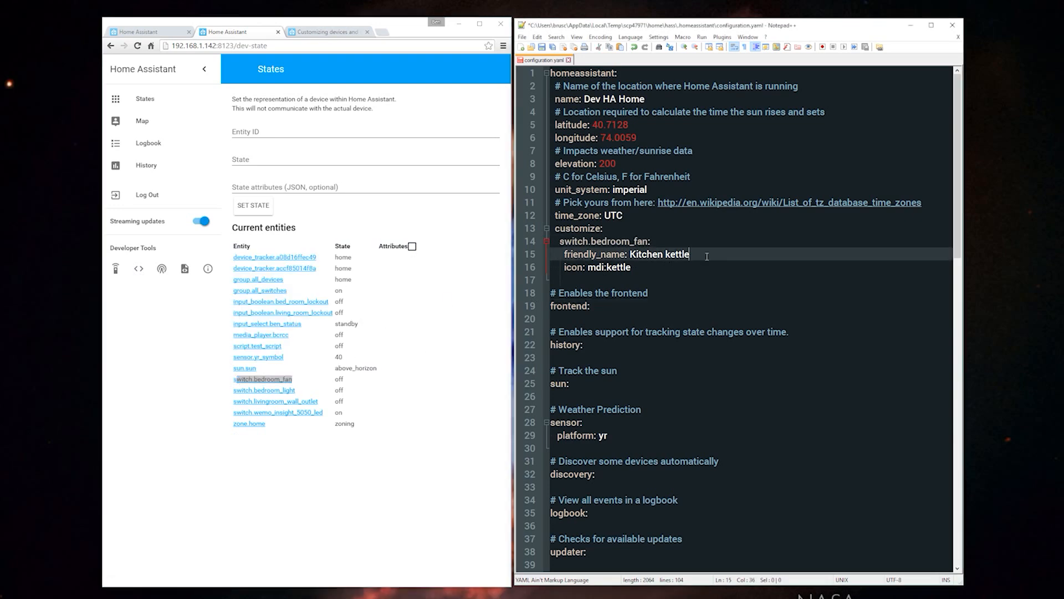
{"action": "type", "text": "Bedroom Ceiling Fan"}
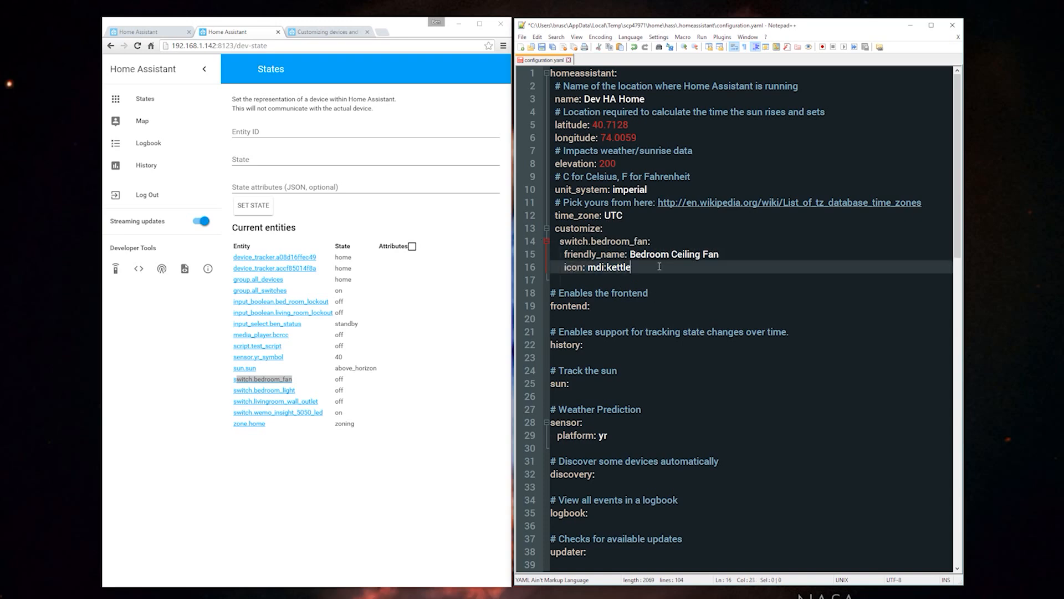
{"action": "type", "text": "Nightstand Light"}
{"action": "type", "text": "livingroom_wall_outlet"}
{"action": "type", "text": "Living Room Wall Outlet"}
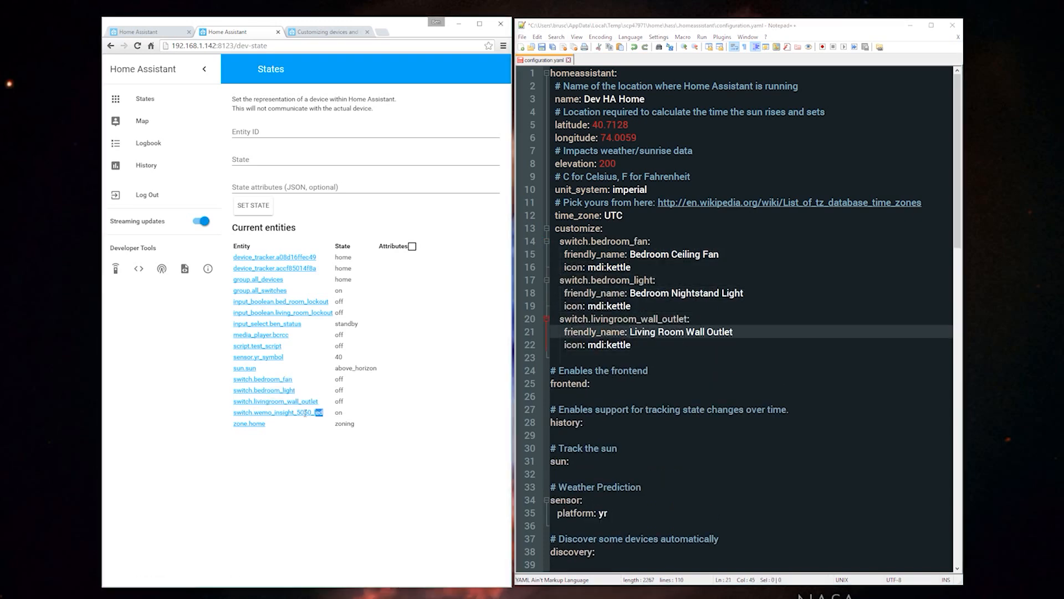
Step: Duplicate the living room outlet entry for switch.wemo_insight_5050_led and set its friendly name to WeMo Insight
{"action": "type", "text": "switch.livingroom_wall_outlet:     friendly_name: Living Room Wall Outlet     icon: mdi:kettle"}
{"action": "left_click_drag", "start_coordinate": [669, 356], "coordinate": [686, 357]}
{"action": "type", "text": "wemo_insight_5050_led"}
{"action": "left_click_drag", "start_coordinate": [733, 371], "coordinate": [637, 371]}
{"action": "left_click_drag", "start_coordinate": [637, 371], "coordinate": [629, 370]}
{"action": "type", "text": "WeMo Insight"}
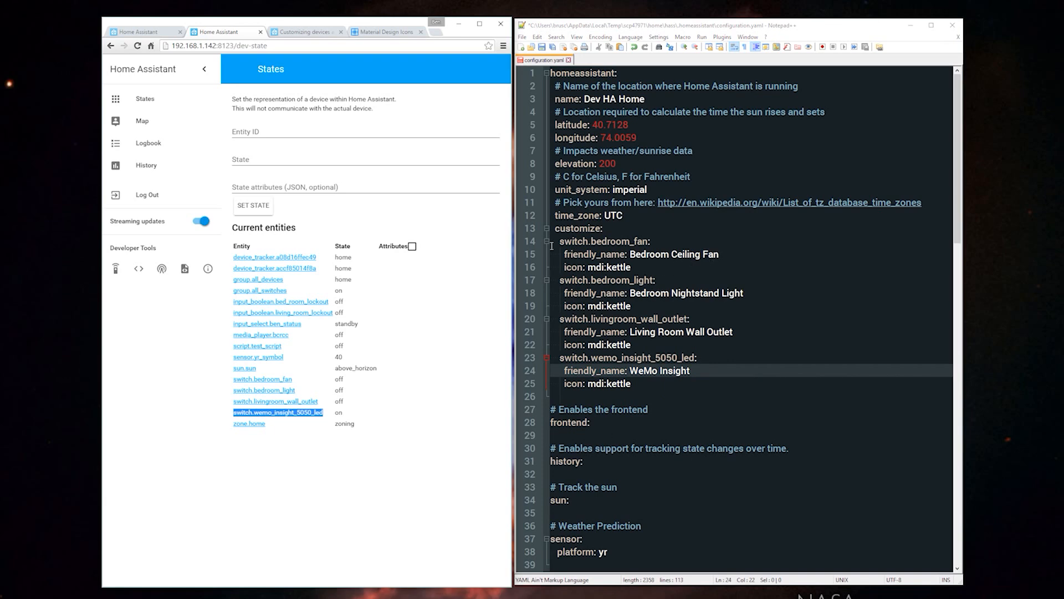
Step: Open the overview page of Home Assistant, and browse the Material Design Icons library and search it for "fan"
{"action": "left_click", "coordinate": [163, 106]}
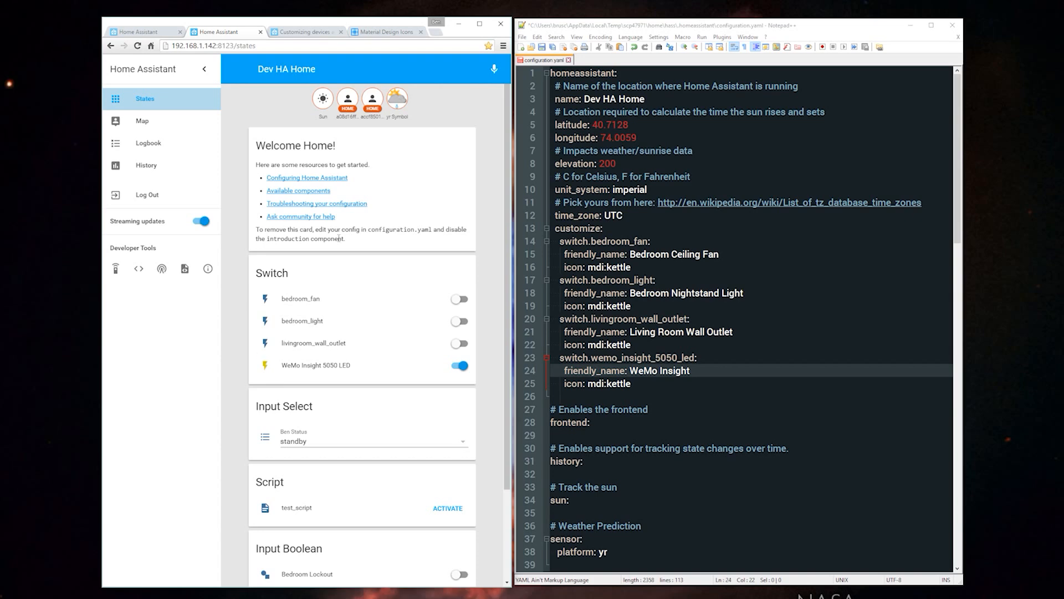
{"action": "left_click", "coordinate": [368, 33]}
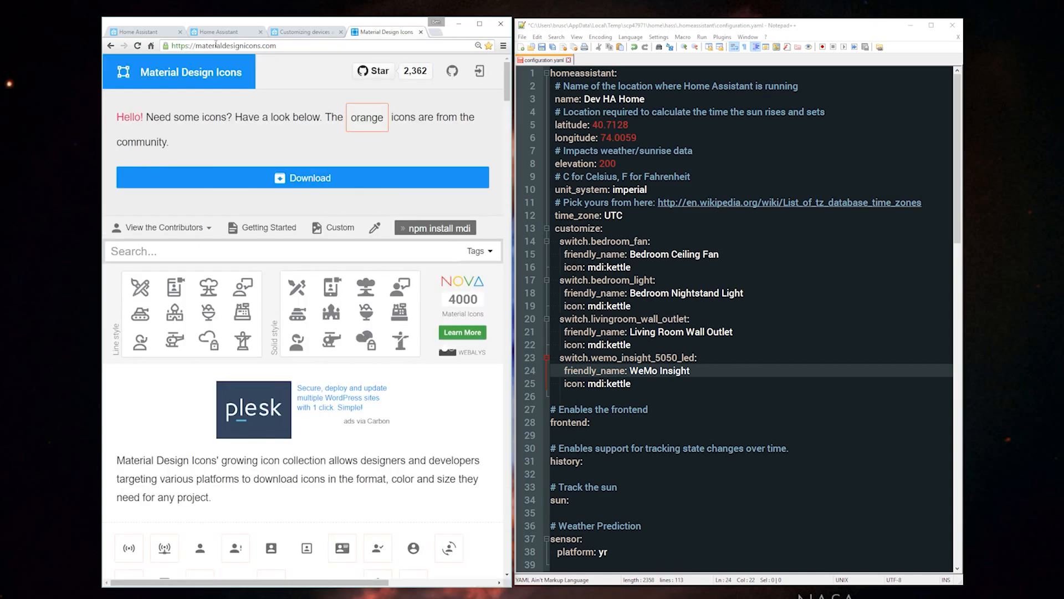
{"action": "scroll", "coordinate": [267, 351], "scroll_direction": "down", "scroll_amount": 4}
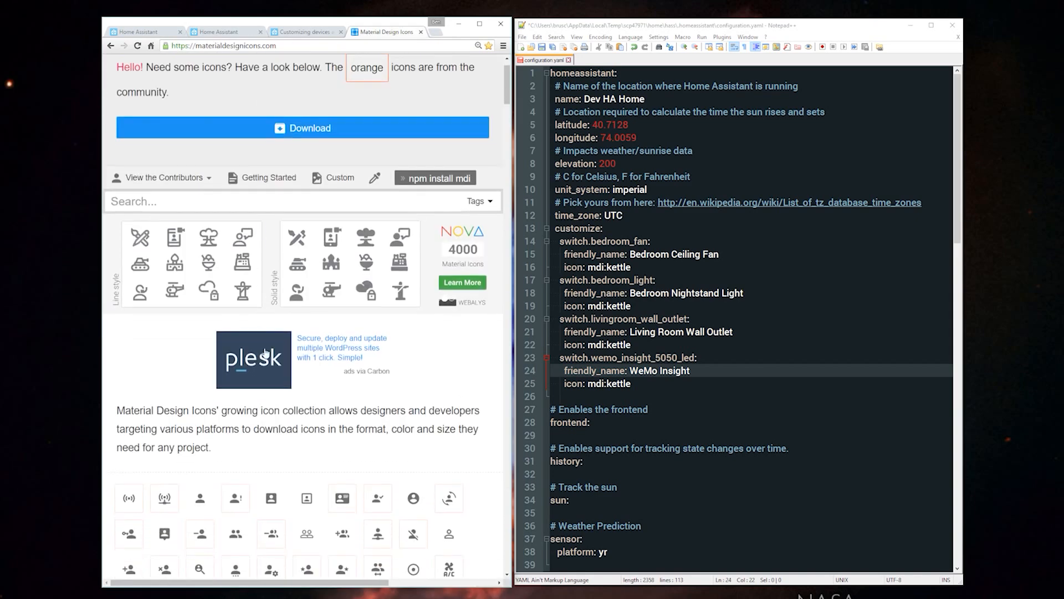
{"action": "scroll", "coordinate": [267, 351], "scroll_direction": "down", "scroll_amount": 15}
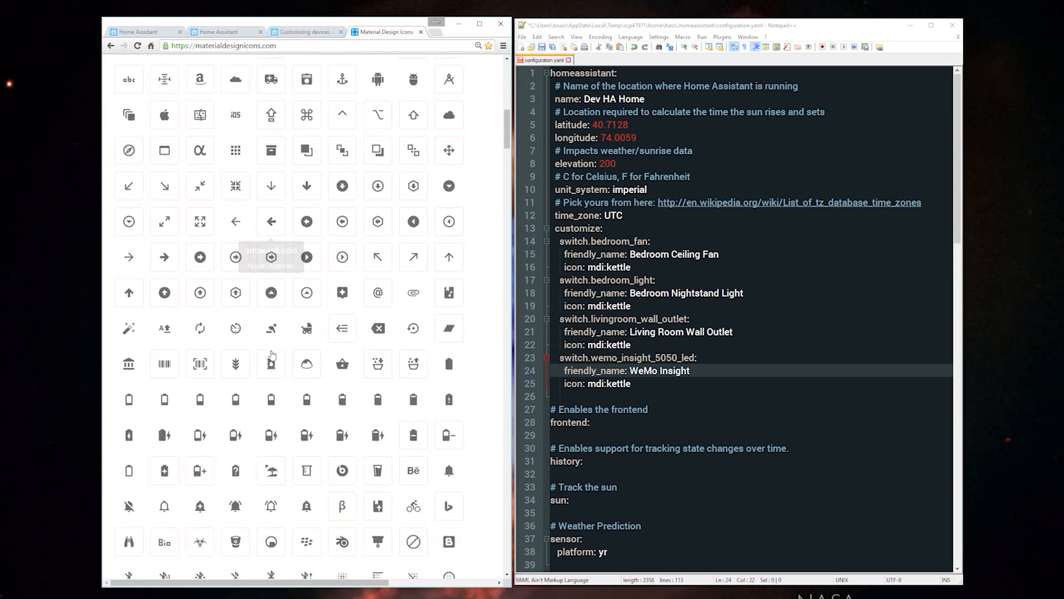
{"action": "scroll", "coordinate": [272, 353], "scroll_direction": "down", "scroll_amount": 2}
{"action": "scroll", "coordinate": [272, 353], "scroll_direction": "up", "scroll_amount": 16}
{"action": "left_click", "coordinate": [292, 255]}
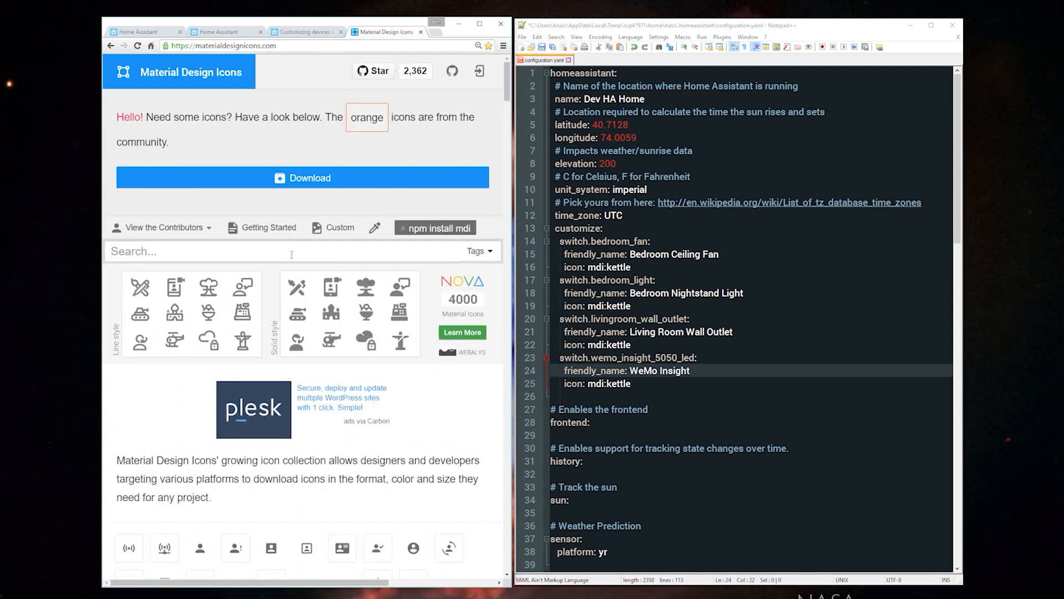
{"action": "type", "text": "fan"}
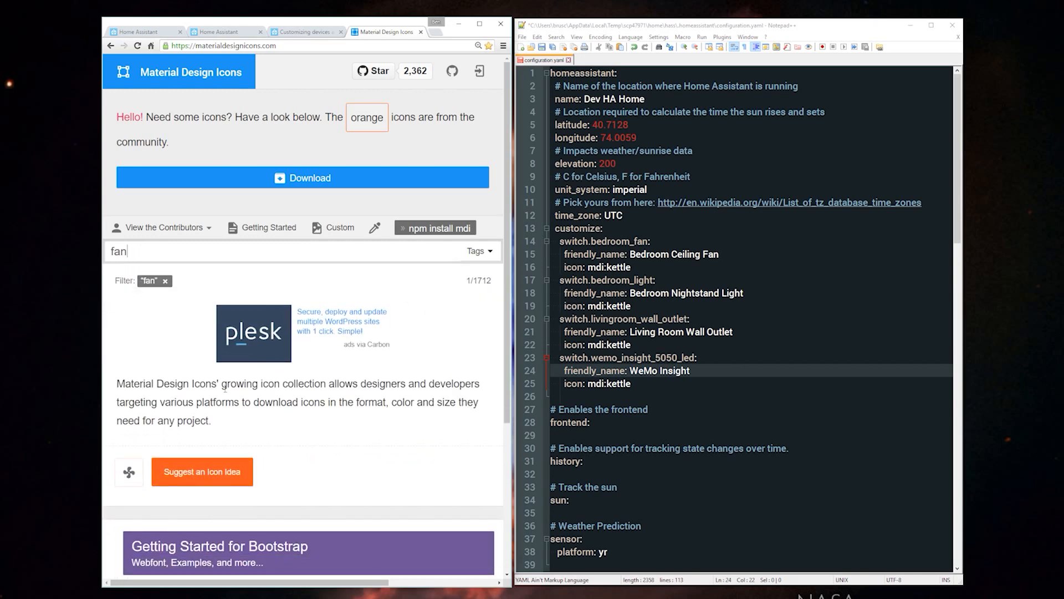
Step: Look up the fan icon's name and set the icon of switch.bedroom_fan to mdi:fan
{"action": "left_click", "coordinate": [129, 472]}
{"action": "double_click", "coordinate": [607, 267]}
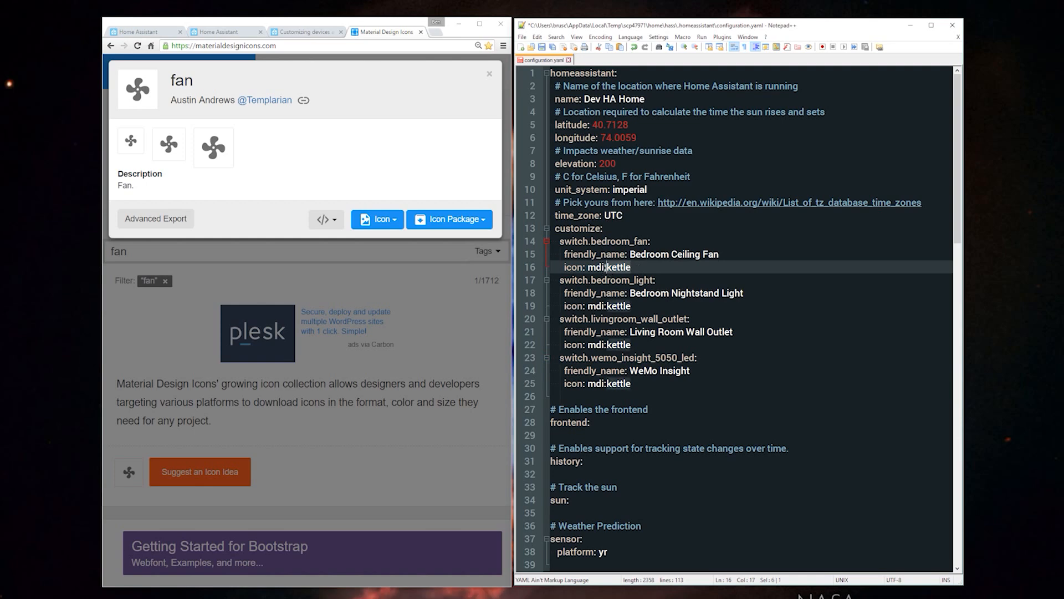
{"action": "type", "text": "fan"}
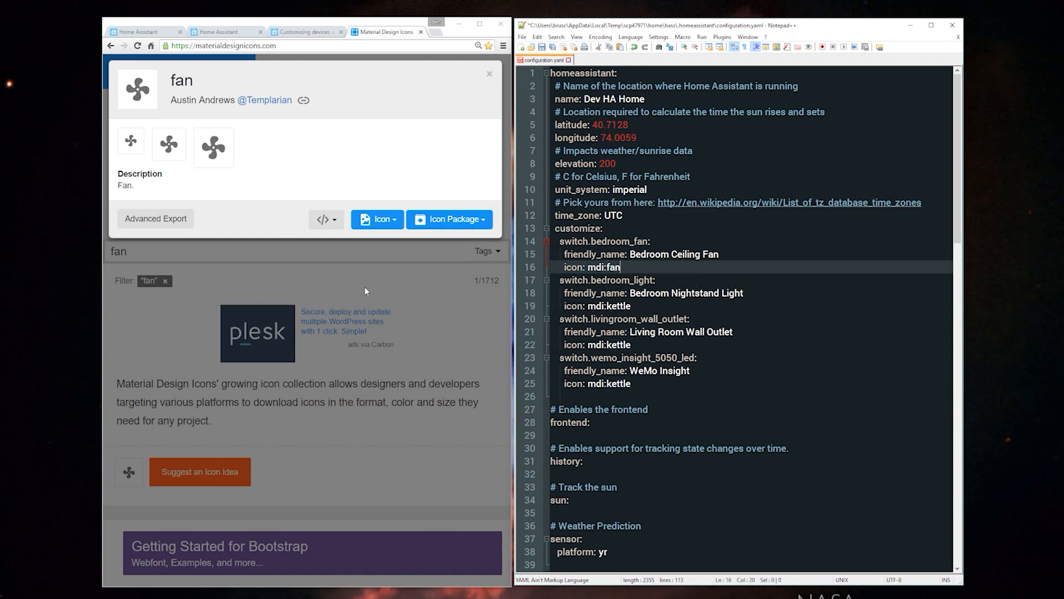
{"action": "left_click", "coordinate": [396, 364]}
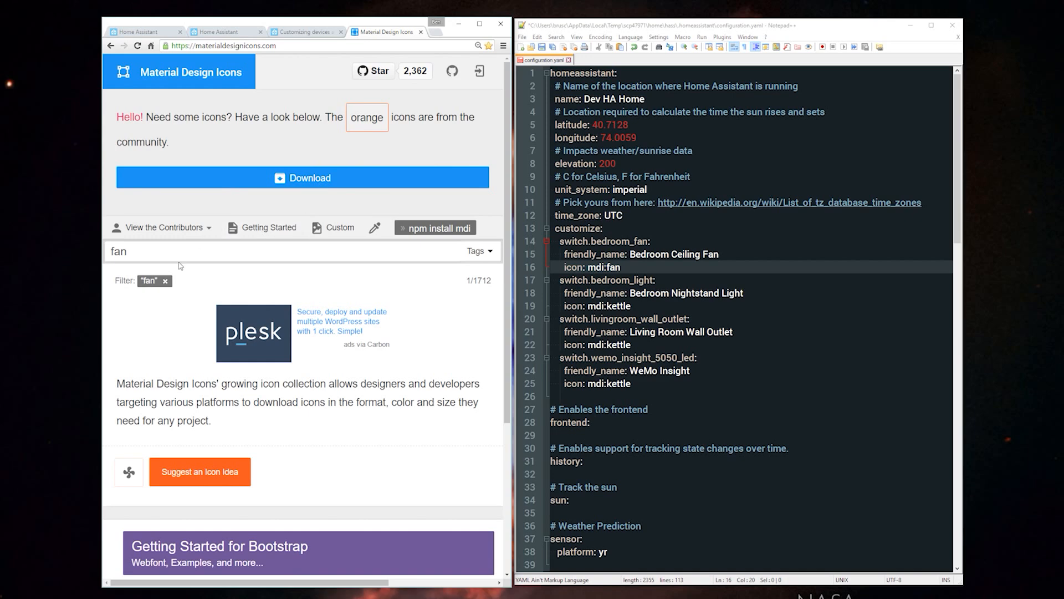
Step: Search the icon library for "power", and set the bedroom light's icon to mdi:lightbulb and the living room outlet's to mdi:power-plug
{"action": "left_click_drag", "start_coordinate": [169, 248], "coordinate": [94, 249]}
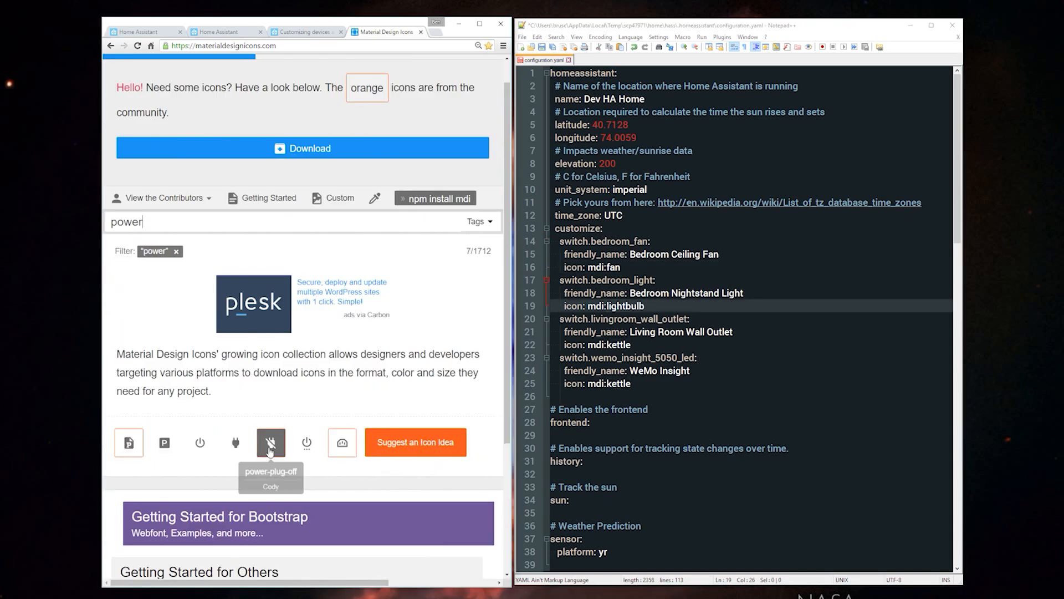
{"action": "left_click_drag", "start_coordinate": [170, 80], "coordinate": [230, 81]}
{"action": "left_click", "coordinate": [673, 392]}
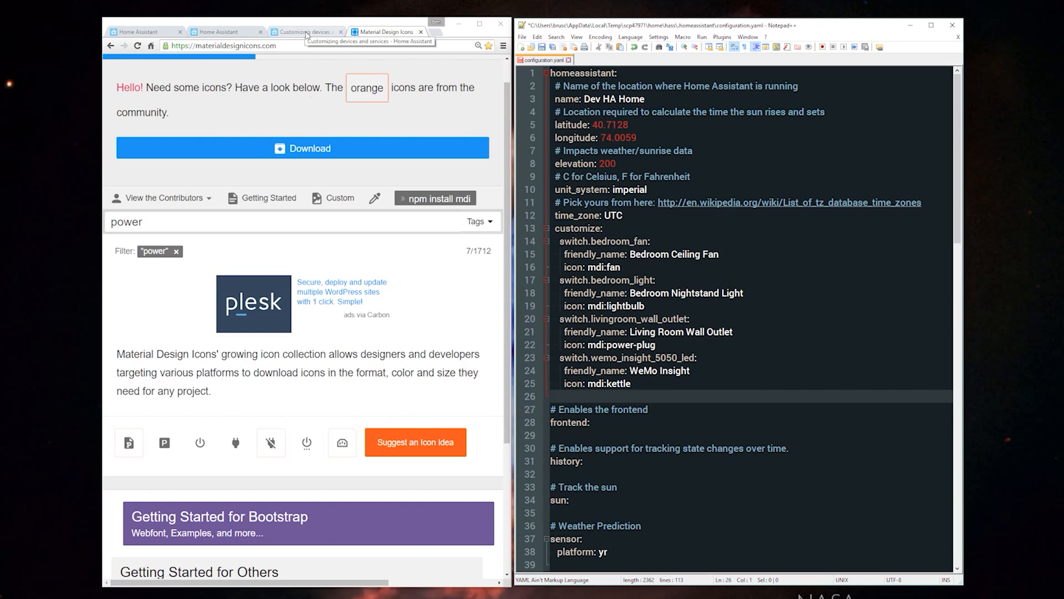
Step: Replace the WeMo switch's icon line with the entity_picture: /local/toaster.jpg line copied from the Home Assistant customizing documentation
{"action": "left_click", "coordinate": [307, 32]}
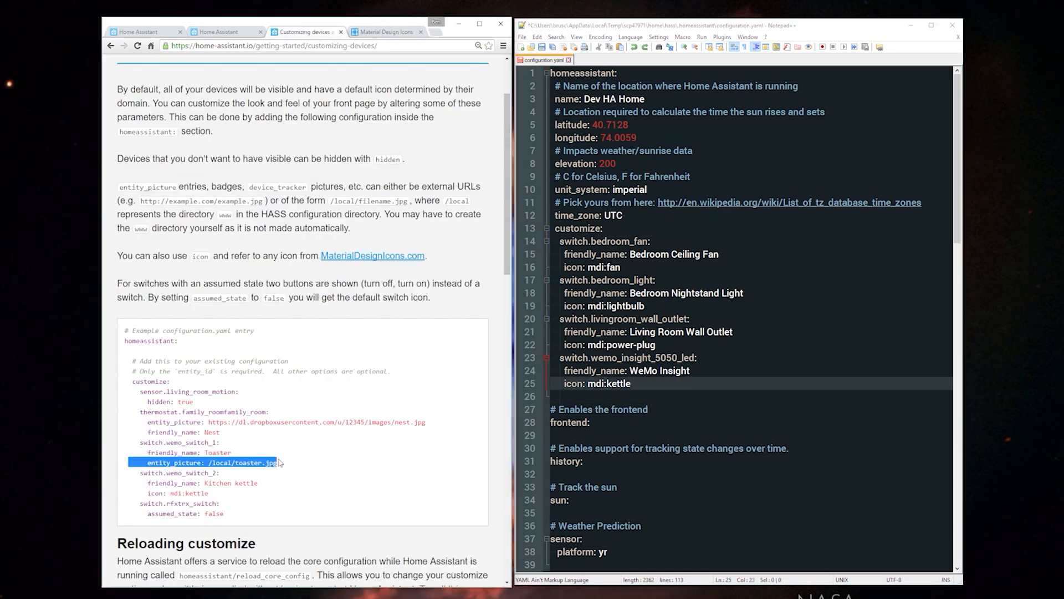
{"action": "left_click_drag", "start_coordinate": [293, 461], "coordinate": [113, 466]}
{"action": "key", "text": "ctrl+c"}
{"action": "left_click", "coordinate": [658, 387]}
{"action": "key", "text": "shift+Home"}
{"action": "key", "text": "ctrl+v"}
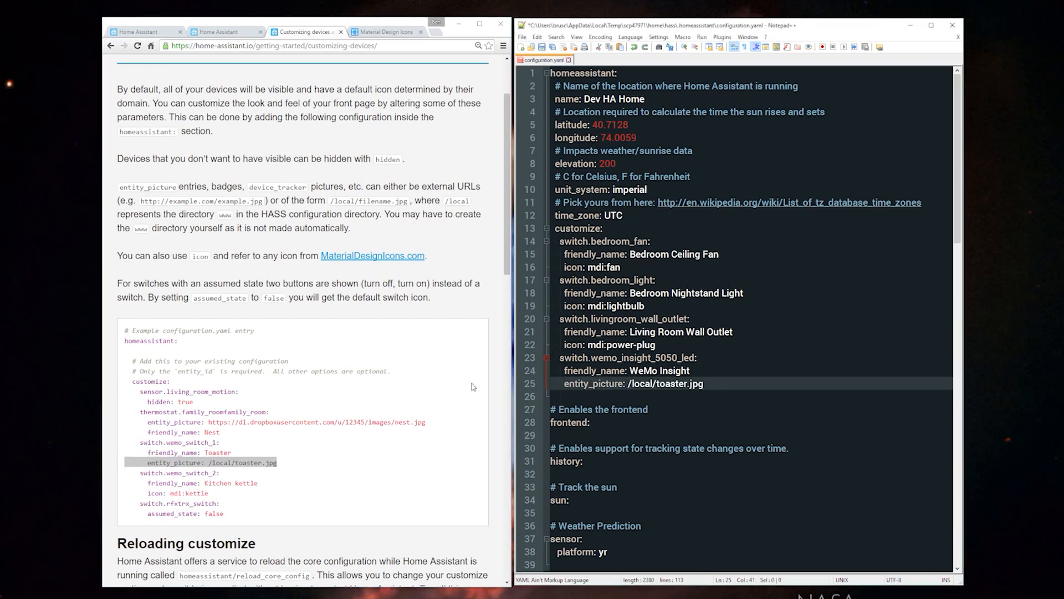
Step: Search Google Images for "wemo logo .png" and save the green WeMo logo as wemo_logo.png
{"action": "left_click", "coordinate": [434, 36]}
{"action": "type", "text": "wemo logo .png"}
{"action": "key", "text": "Return"}
{"action": "left_click", "coordinate": [207, 99]}
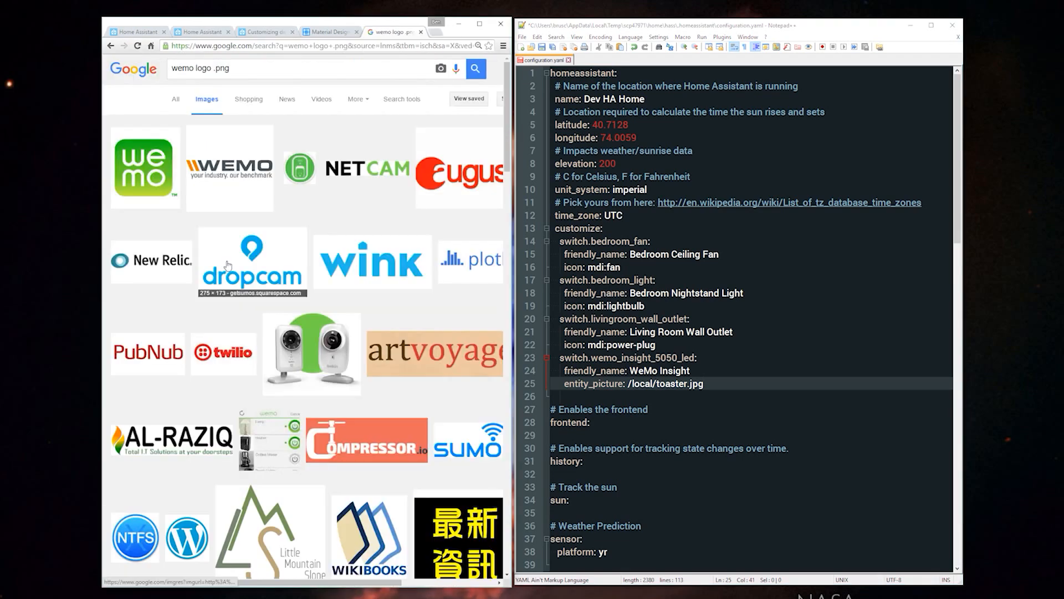
{"action": "left_click", "coordinate": [149, 165]}
{"action": "right_click", "coordinate": [213, 390]}
{"action": "left_click", "coordinate": [252, 433]}
{"action": "key", "text": "Return"}
Step: Switch to WinSCP and create a folder named www inside the remote .homeassistant directory
{"action": "left_click", "coordinate": [270, 34]}
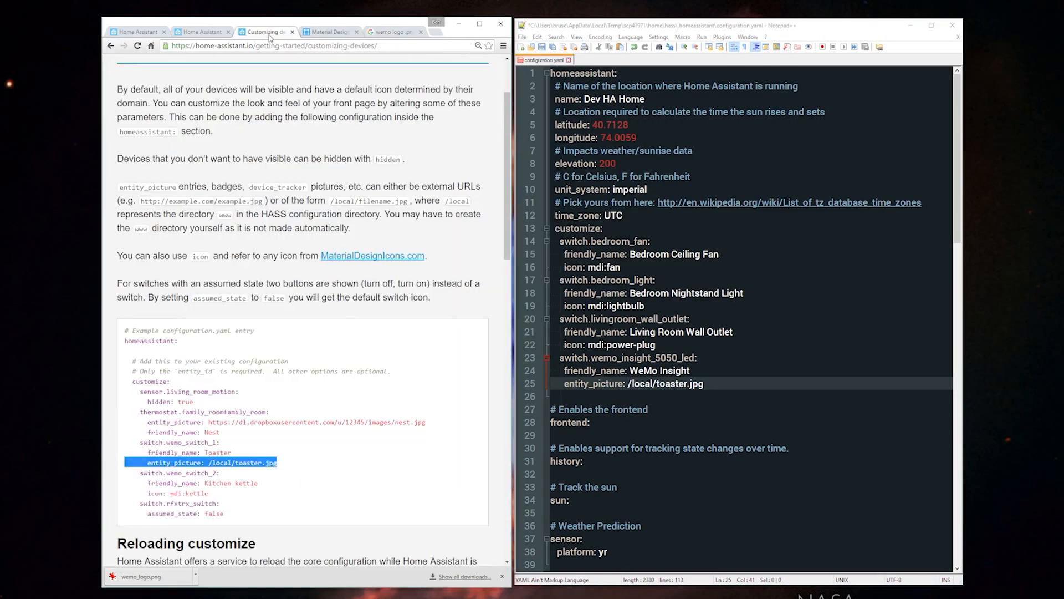
{"action": "key", "text": "alt+Tab"}
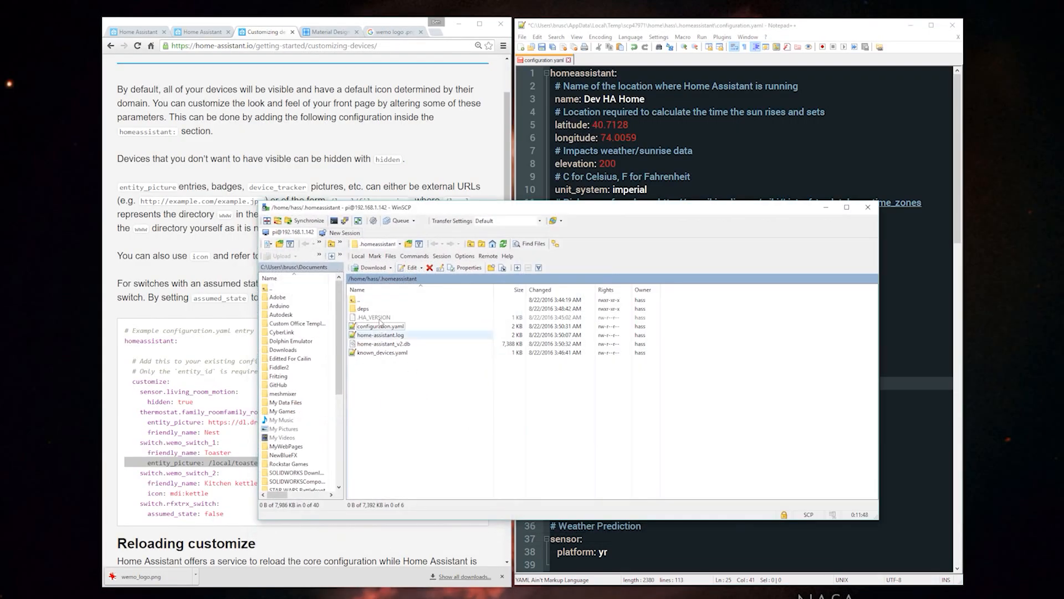
{"action": "right_click", "coordinate": [388, 369]}
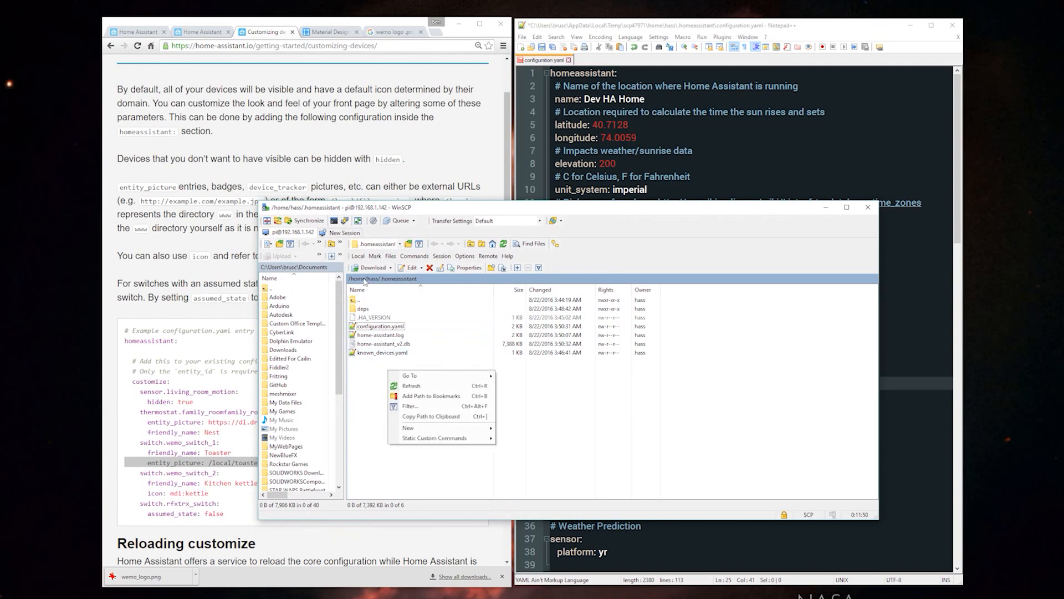
{"action": "mouse_move", "coordinate": [471, 428]}
{"action": "left_click", "coordinate": [534, 438]}
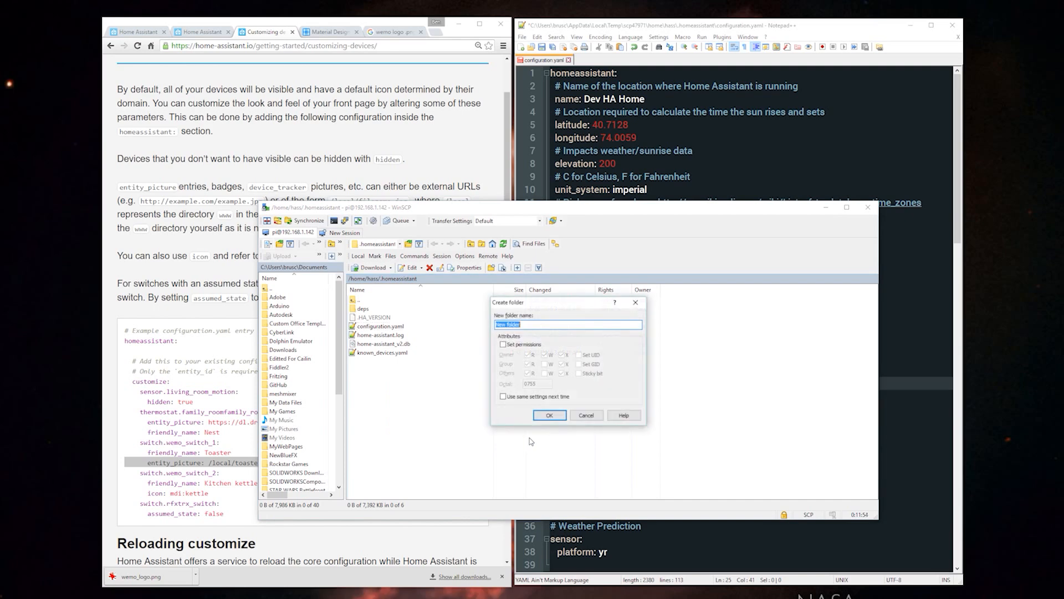
{"action": "type", "text": "www"}
{"action": "key", "text": "Return"}
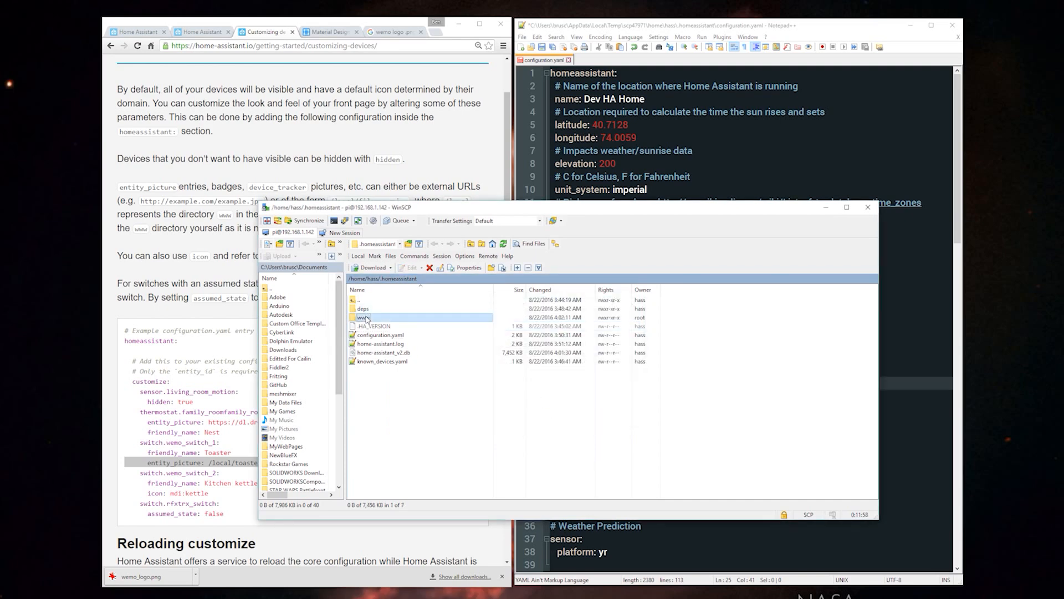
Step: Copy wemo_logo.png into the remote www folder
{"action": "double_click", "coordinate": [364, 317]}
{"action": "right_click", "coordinate": [382, 327]}
{"action": "left_click", "coordinate": [383, 306]}
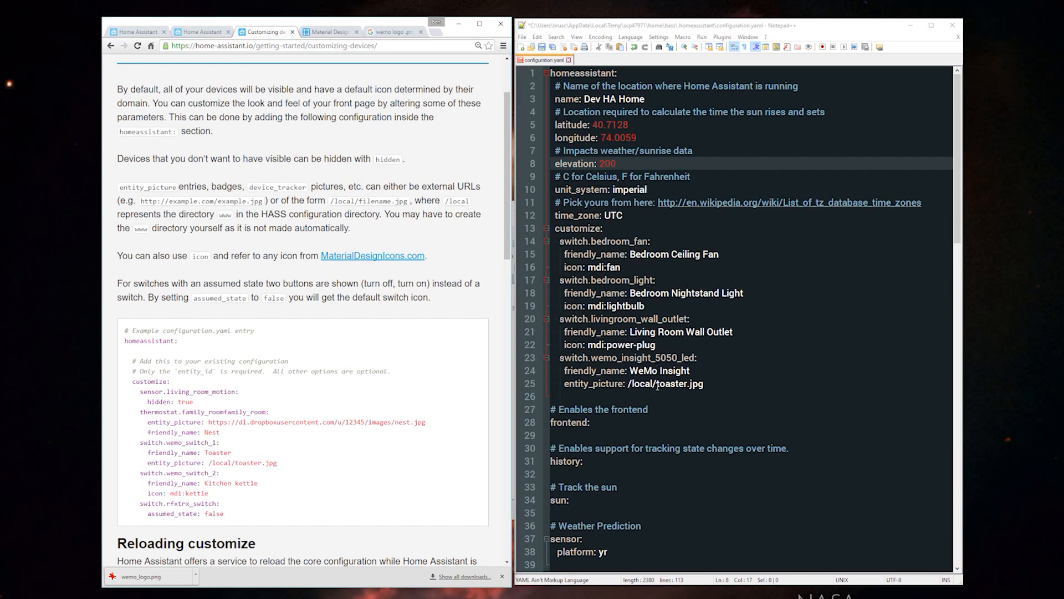
Step: Set the WeMo switch's entity_picture to /local/wemo_logo.png and save configuration.yaml
{"action": "left_click_drag", "start_coordinate": [658, 386], "coordinate": [705, 383]}
{"action": "type", "text": "wemo_logo.png"}
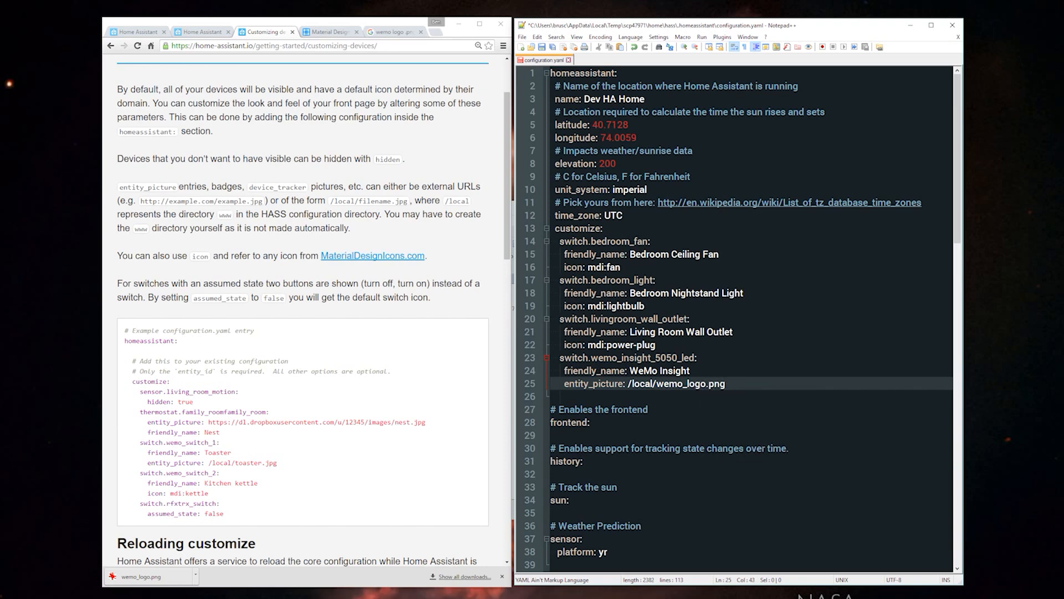
{"action": "key", "text": "alt+Tab"}
{"action": "key", "text": "alt+Tab"}
{"action": "left_click", "coordinate": [886, 468]}
{"action": "left_click", "coordinate": [793, 358]}
{"action": "key", "text": "ctrl+s"}
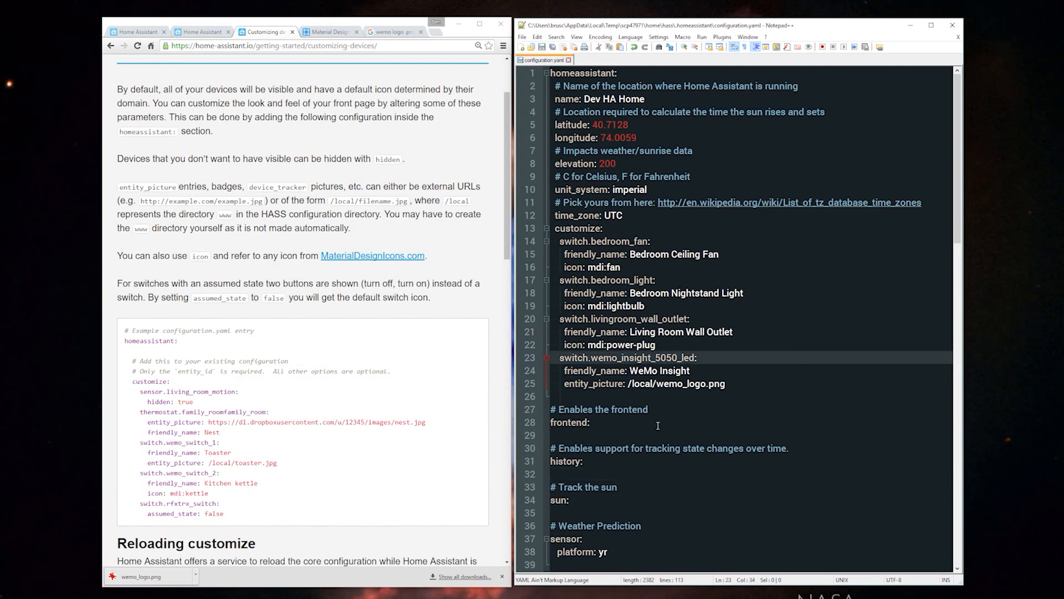
{"action": "left_click", "coordinate": [658, 425]}
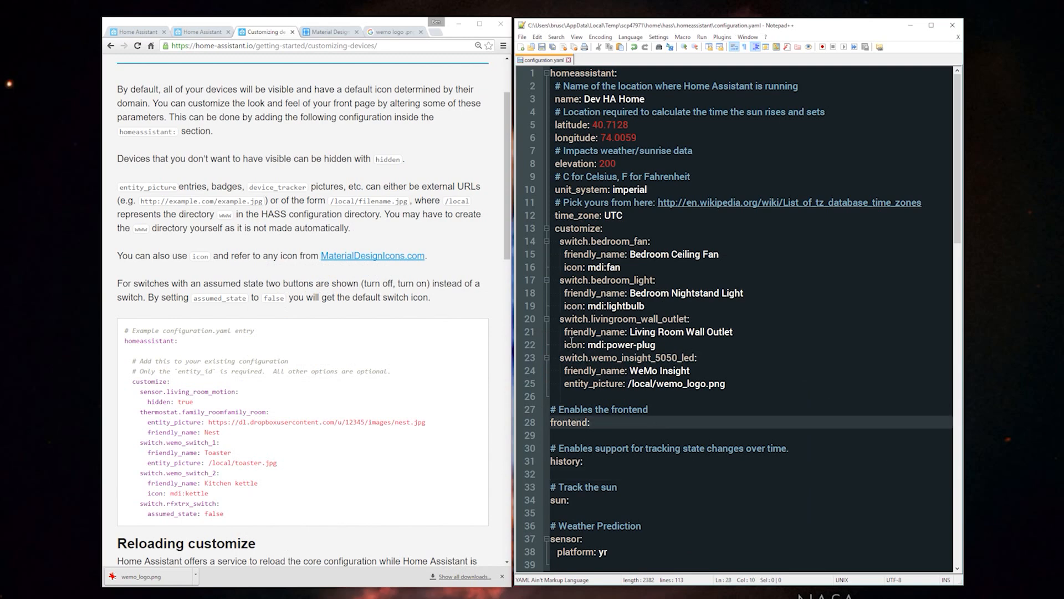
Step: Call the homeassistant restart service from the Home Assistant developer tools and return to the states overview
{"action": "left_click", "coordinate": [206, 32]}
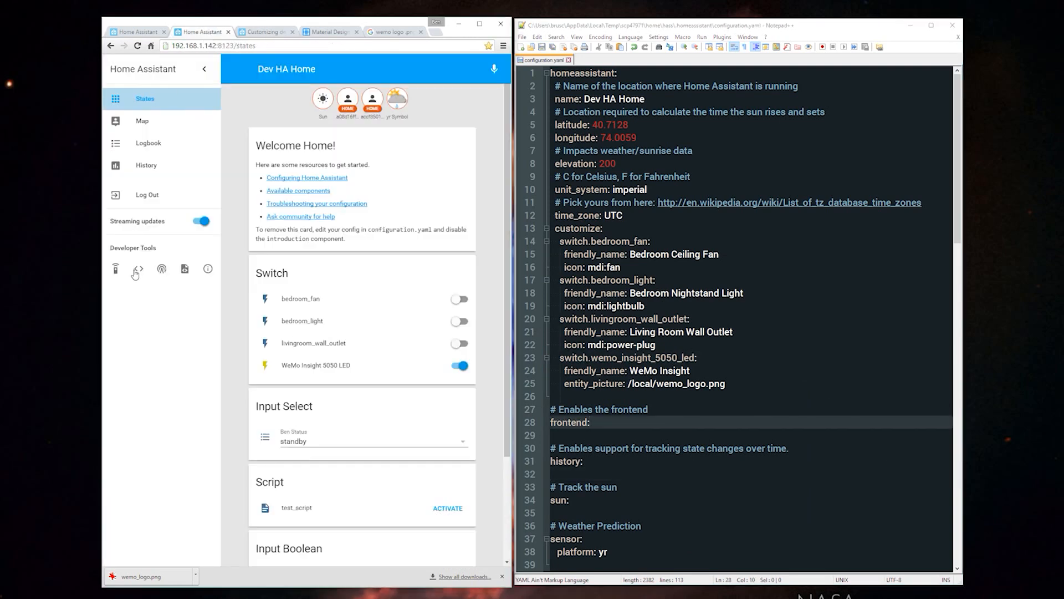
{"action": "left_click", "coordinate": [137, 270]}
{"action": "left_click", "coordinate": [116, 269]}
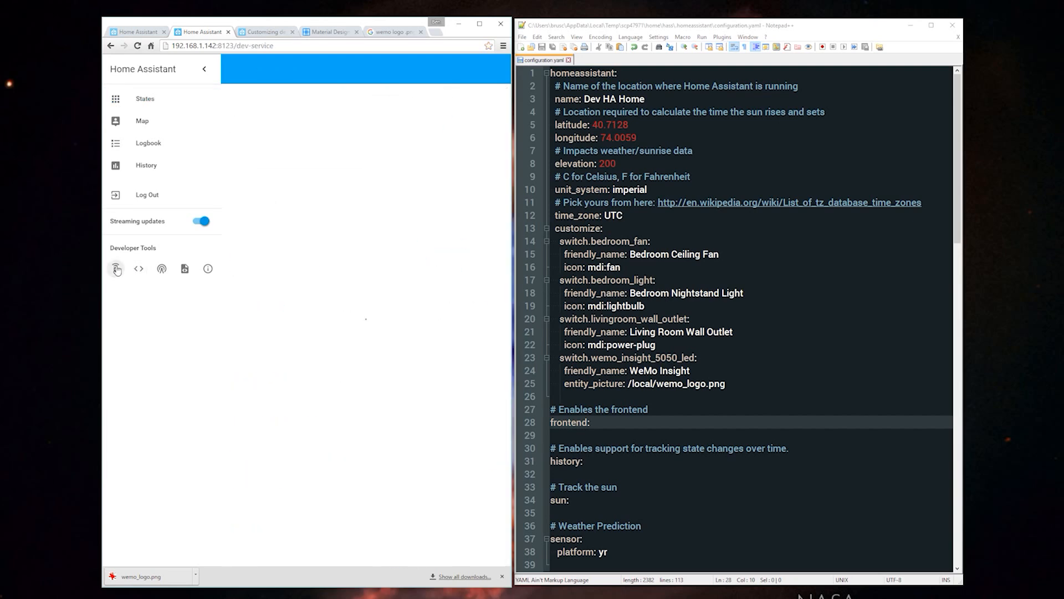
{"action": "left_click", "coordinate": [436, 159]}
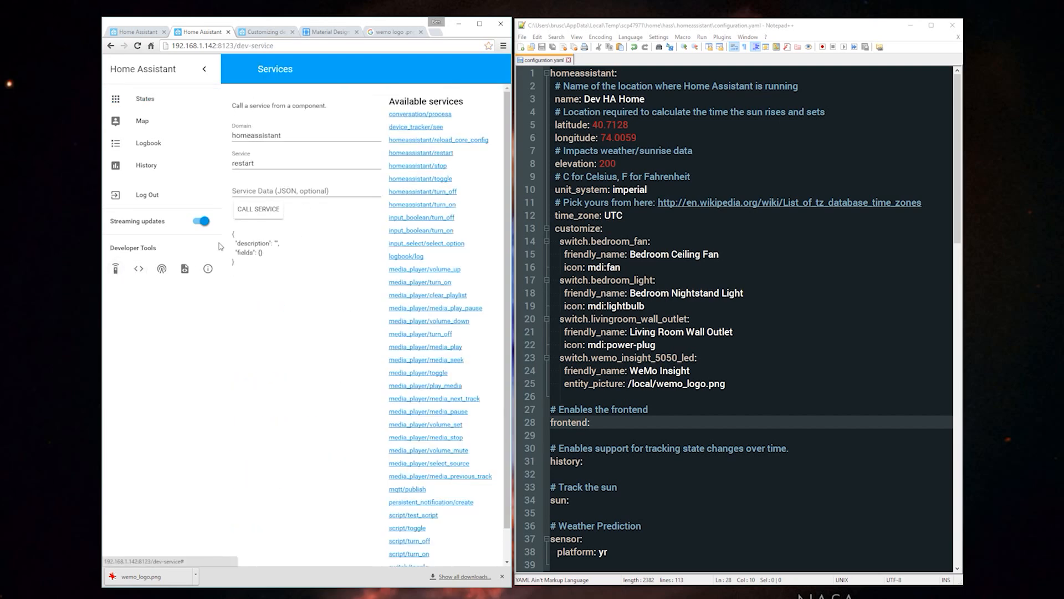
{"action": "left_click", "coordinate": [277, 210]}
{"action": "left_click", "coordinate": [181, 99]}
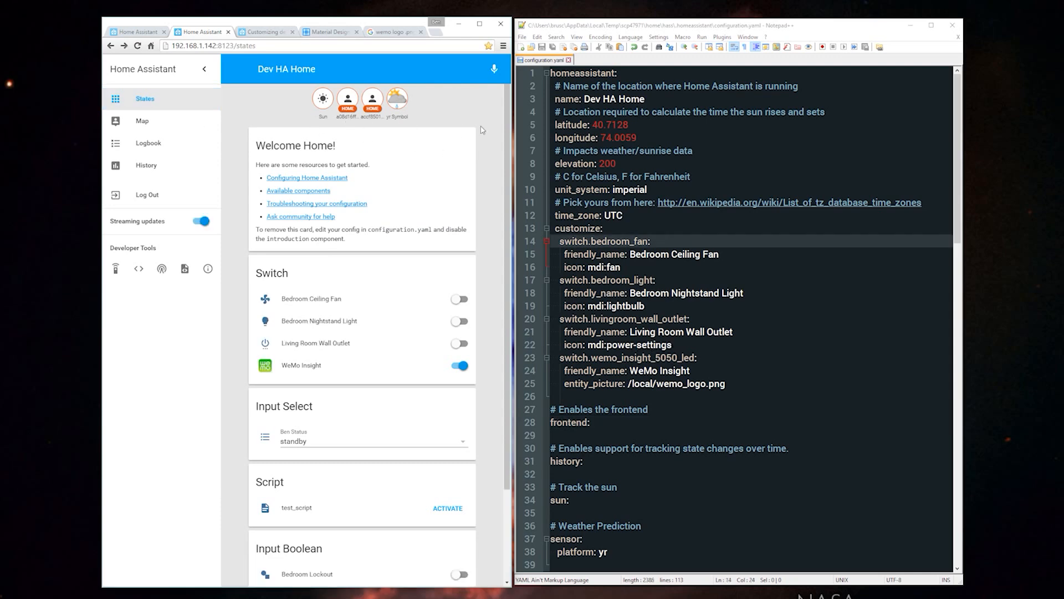
Step: Inspect the details of both device tracker badges and the hosts setting in the device_tracker section of the configuration
{"action": "left_click", "coordinate": [343, 107]}
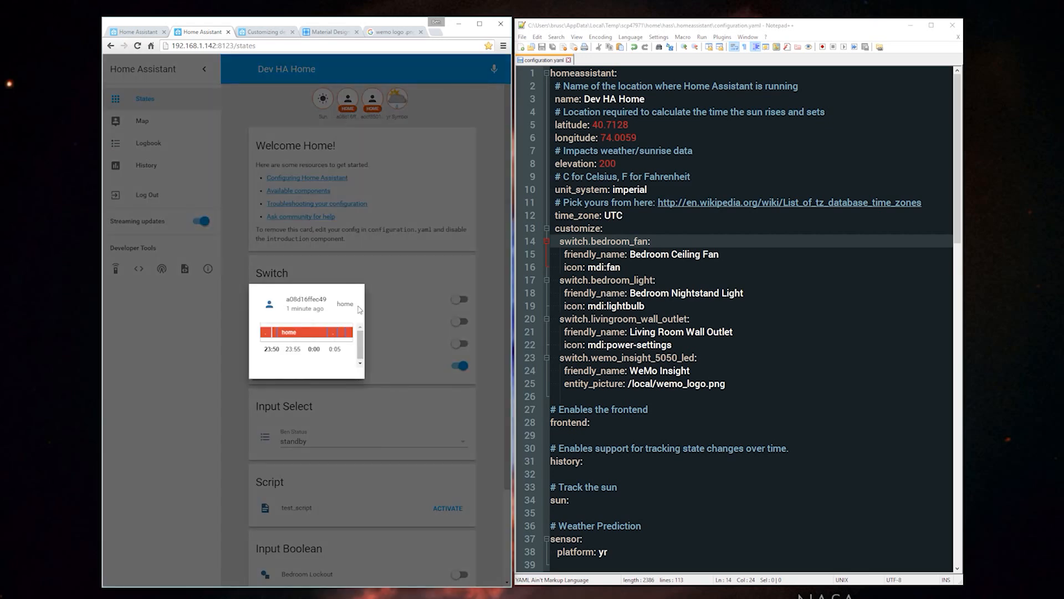
{"action": "left_click", "coordinate": [351, 275]}
{"action": "left_click", "coordinate": [372, 100]}
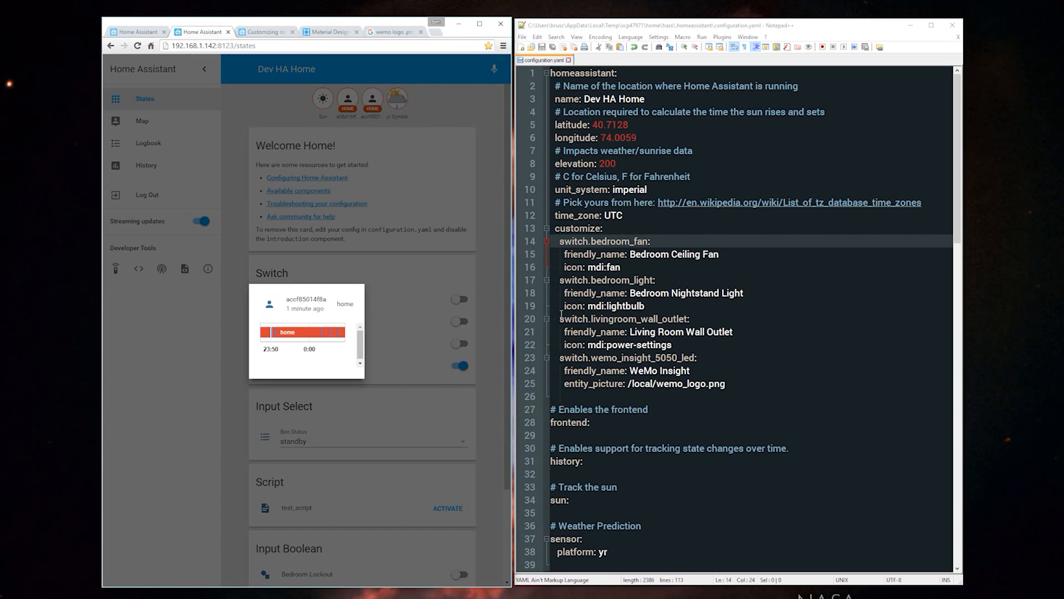
{"action": "scroll", "coordinate": [561, 313], "scroll_direction": "down", "scroll_amount": 16}
{"action": "left_click", "coordinate": [601, 267]}
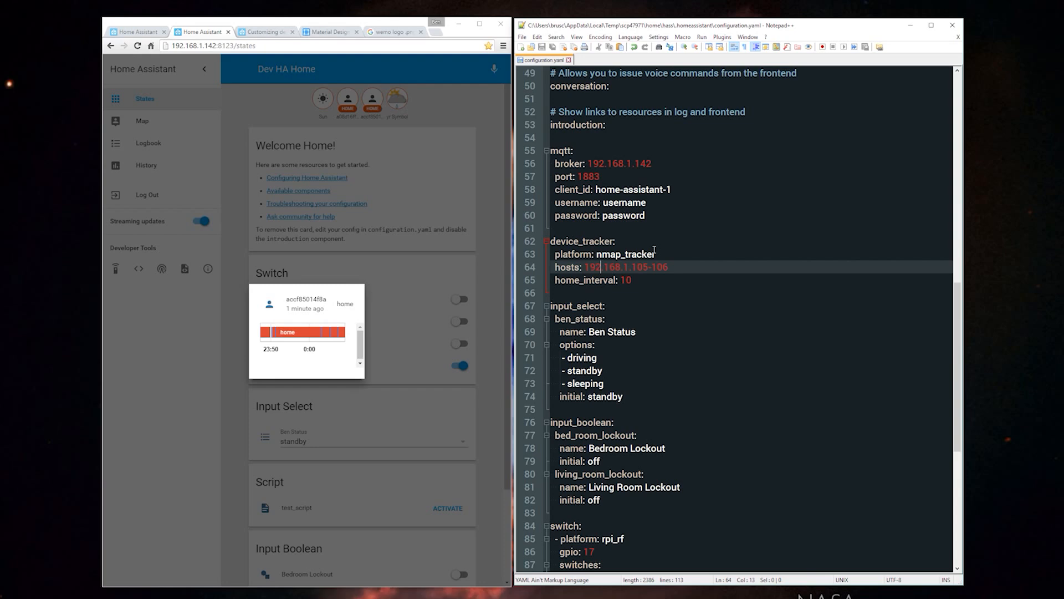
{"action": "left_click", "coordinate": [438, 201]}
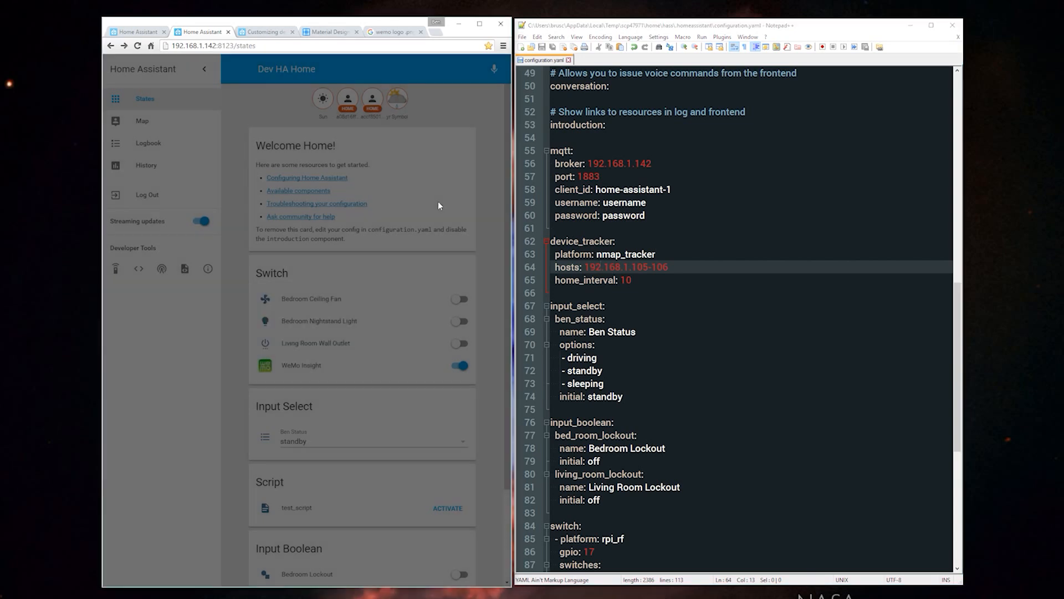
Step: Check the first tracked device's identifier and look up the device tracker entities in the developer states list
{"action": "left_click", "coordinate": [348, 110]}
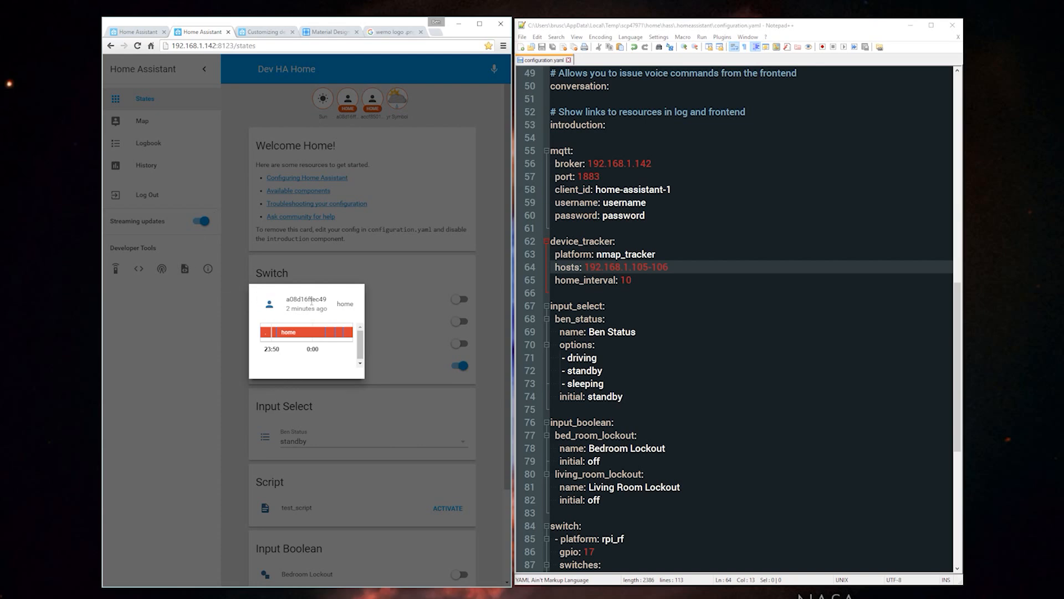
{"action": "left_click_drag", "start_coordinate": [288, 297], "coordinate": [329, 300]}
{"action": "left_click", "coordinate": [167, 302]}
{"action": "left_click", "coordinate": [116, 268]}
{"action": "left_click", "coordinate": [184, 269]}
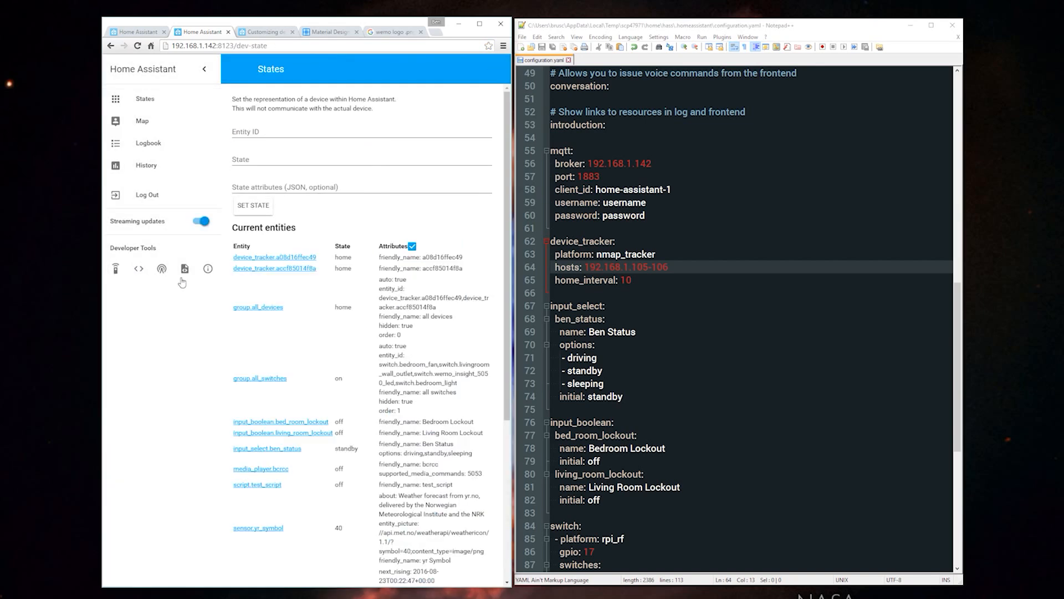
{"action": "scroll", "coordinate": [233, 219], "scroll_direction": "down", "scroll_amount": 1}
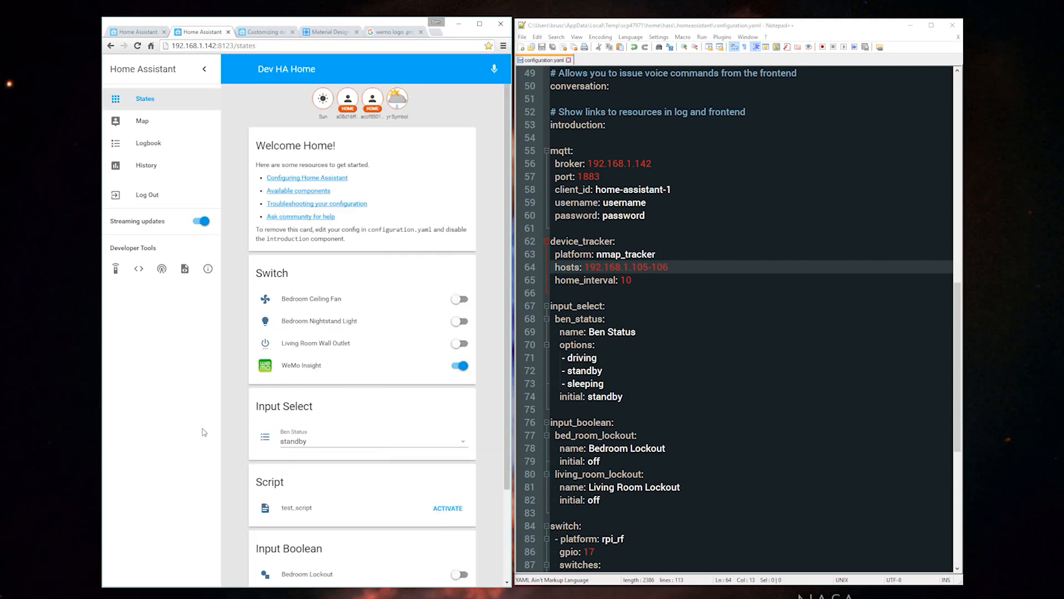
Step: Switch to WinSCP, go up to the .homeassistant folder and open known_devices.yaml for editing
{"action": "key", "text": "alt+Tab"}
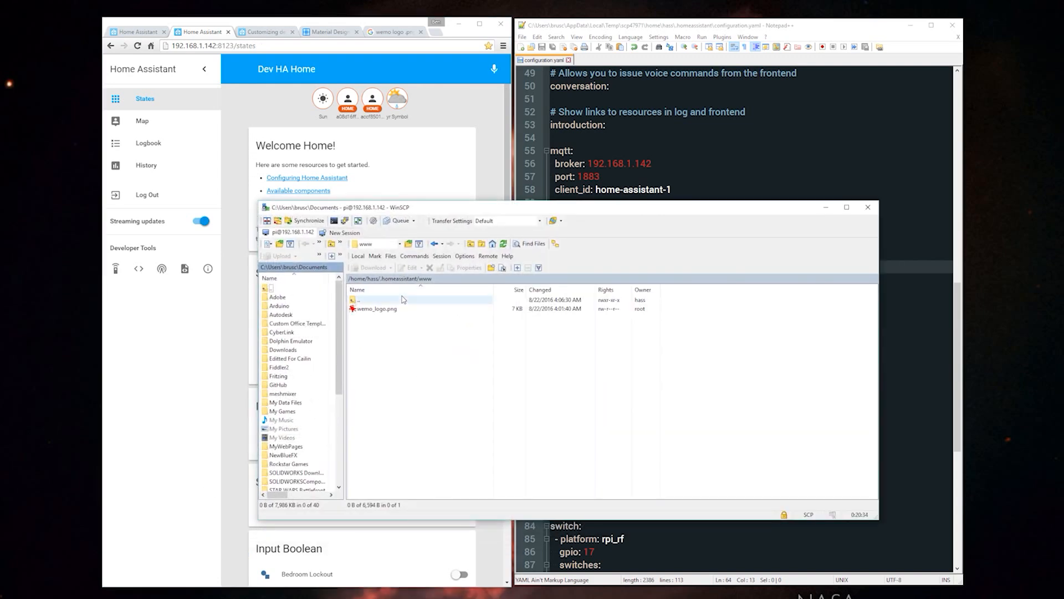
{"action": "double_click", "coordinate": [403, 300]}
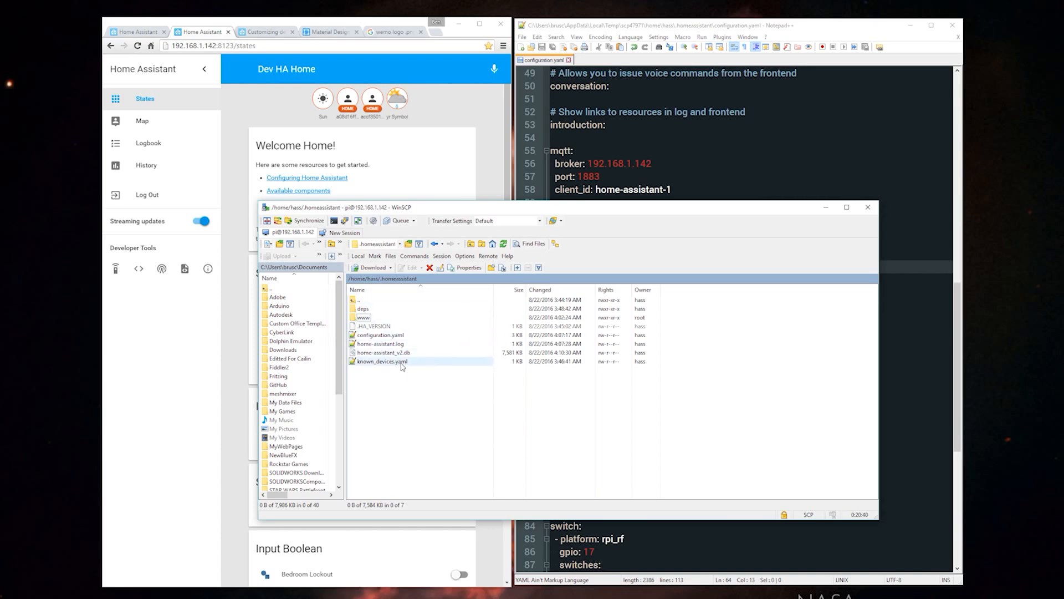
{"action": "double_click", "coordinate": [383, 362]}
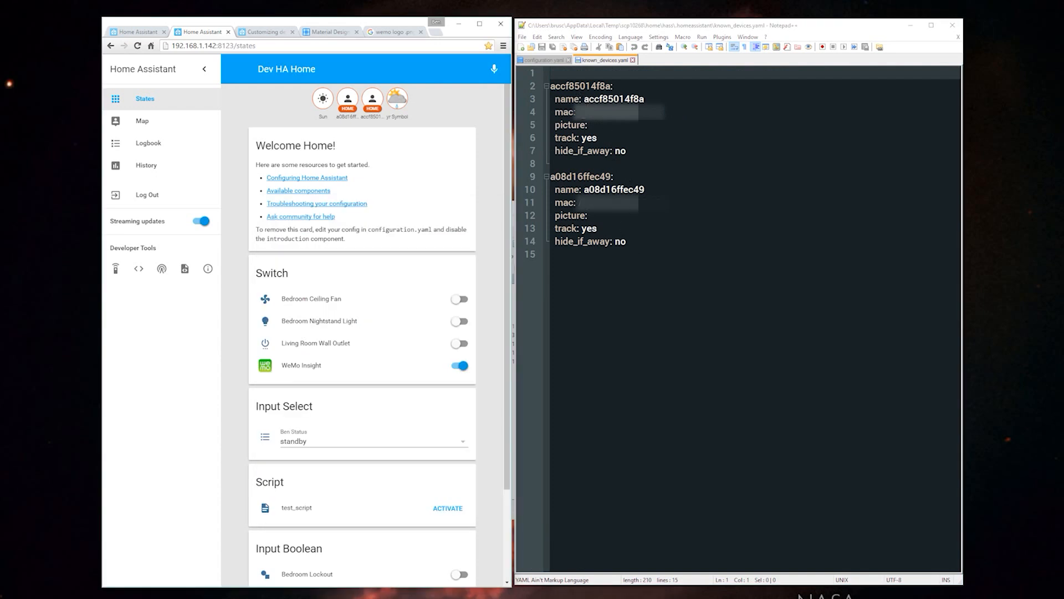
Step: Rename both device IDs in known_devices.yaml to the owner's lowercase first name followed by _6p, and save the file
{"action": "left_click", "coordinate": [611, 189]}
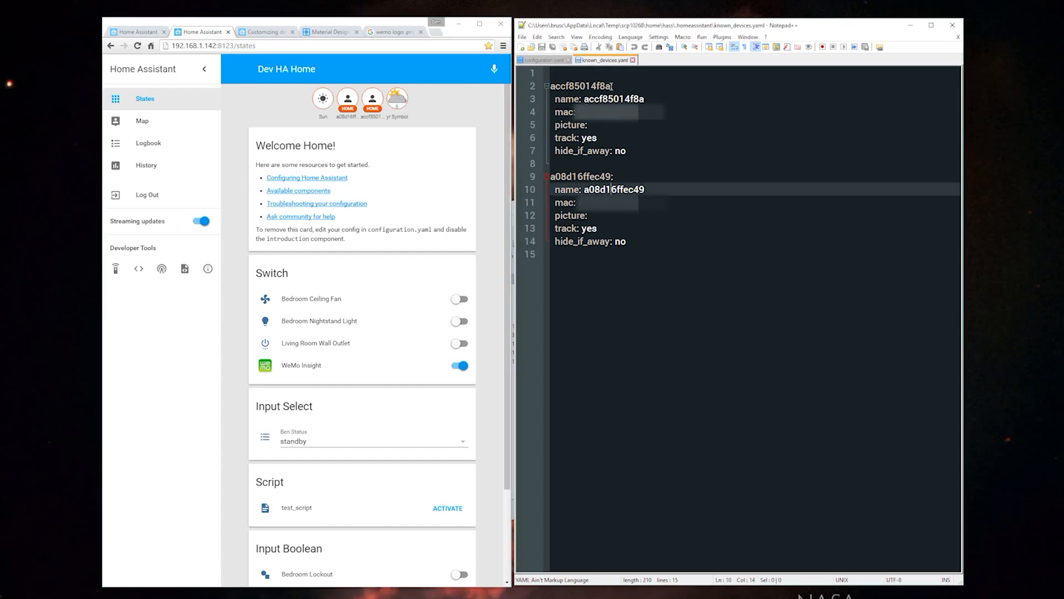
{"action": "left_click_drag", "start_coordinate": [611, 86], "coordinate": [503, 89]}
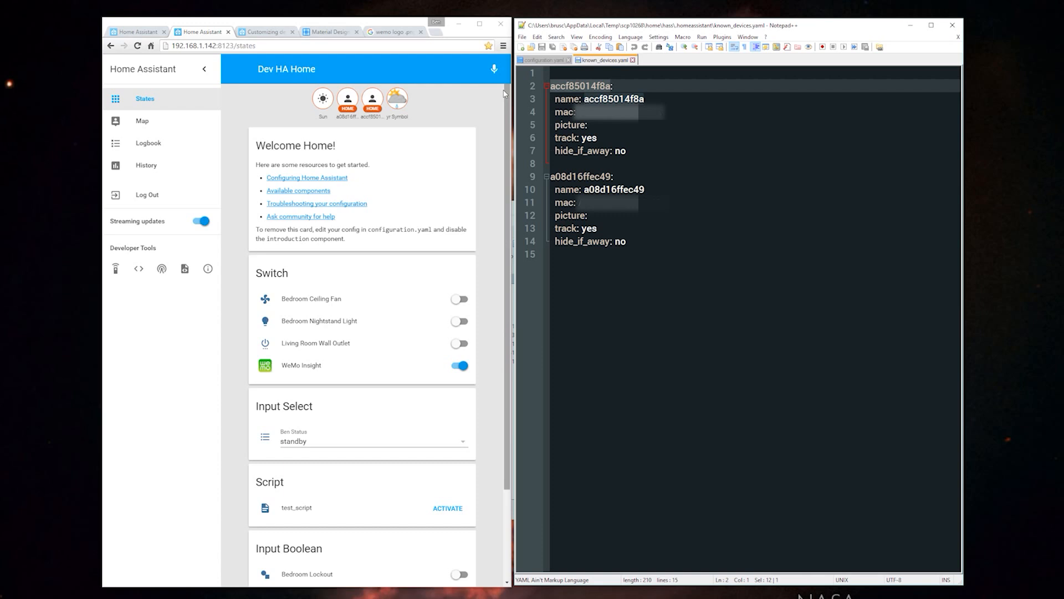
{"action": "type", "text": "ben"}
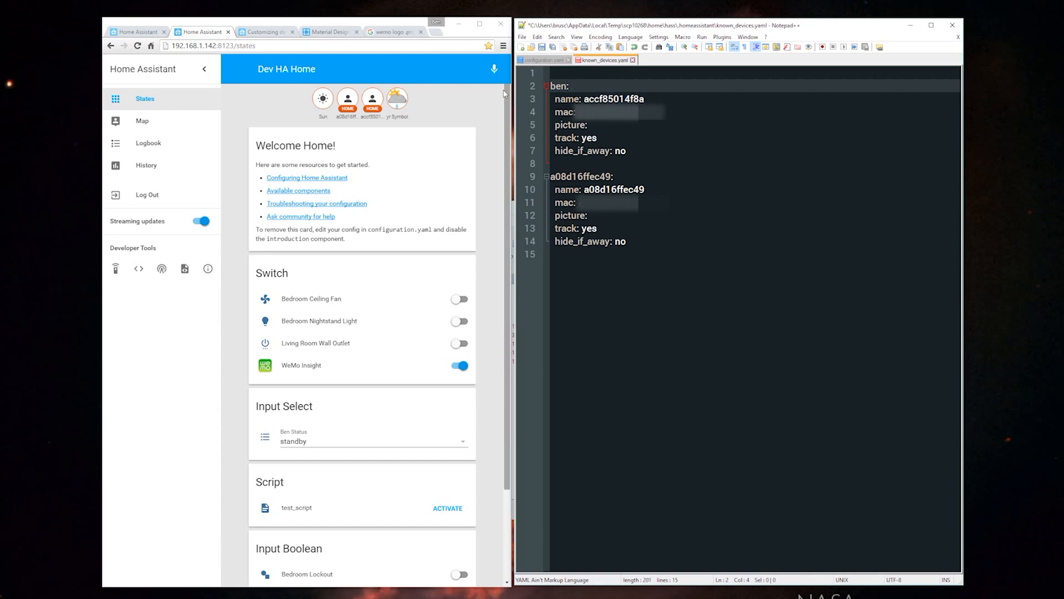
{"action": "type", "text": "_6p"}
{"action": "double_click", "coordinate": [609, 176]}
{"action": "type", "text": "cailin_"}
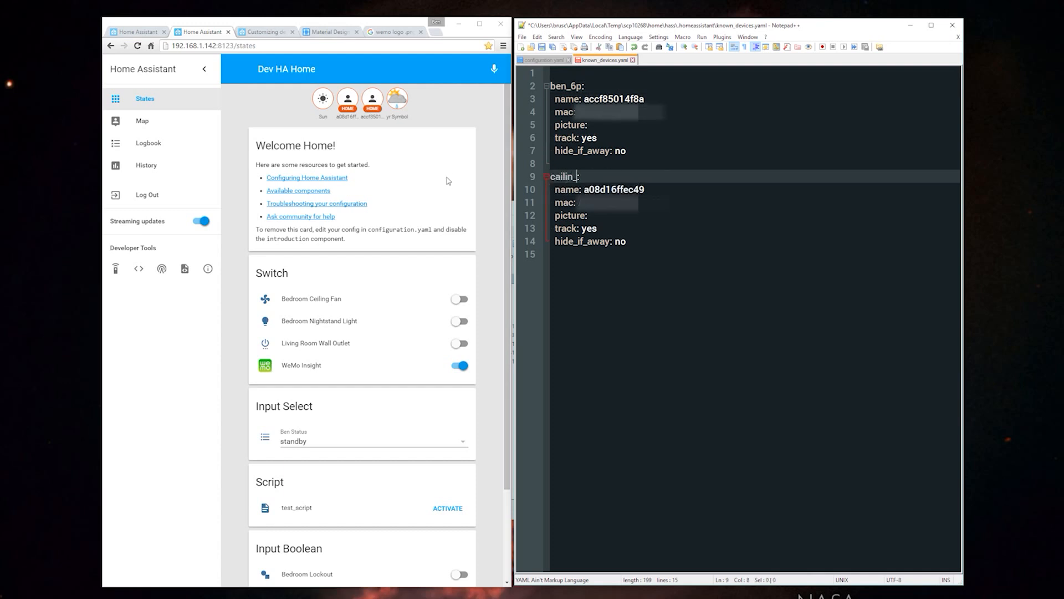
{"action": "type", "text": "6p"}
{"action": "key", "text": "ctrl+s"}
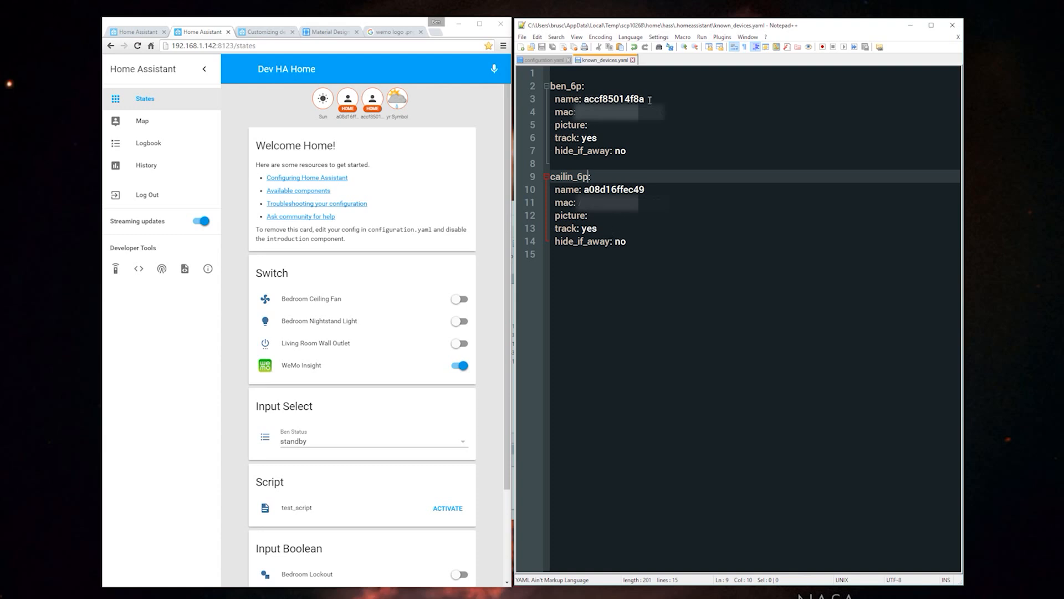
Step: Set the name value of both tracked devices to the first name of each device's owner
{"action": "left_click_drag", "start_coordinate": [650, 101], "coordinate": [584, 101]}
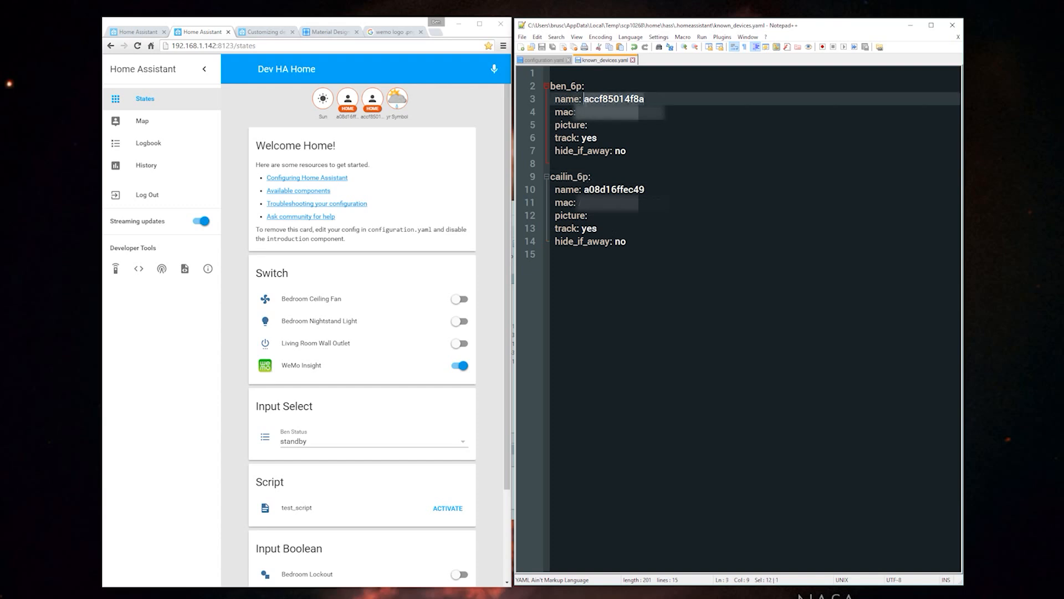
{"action": "type", "text": "B"}
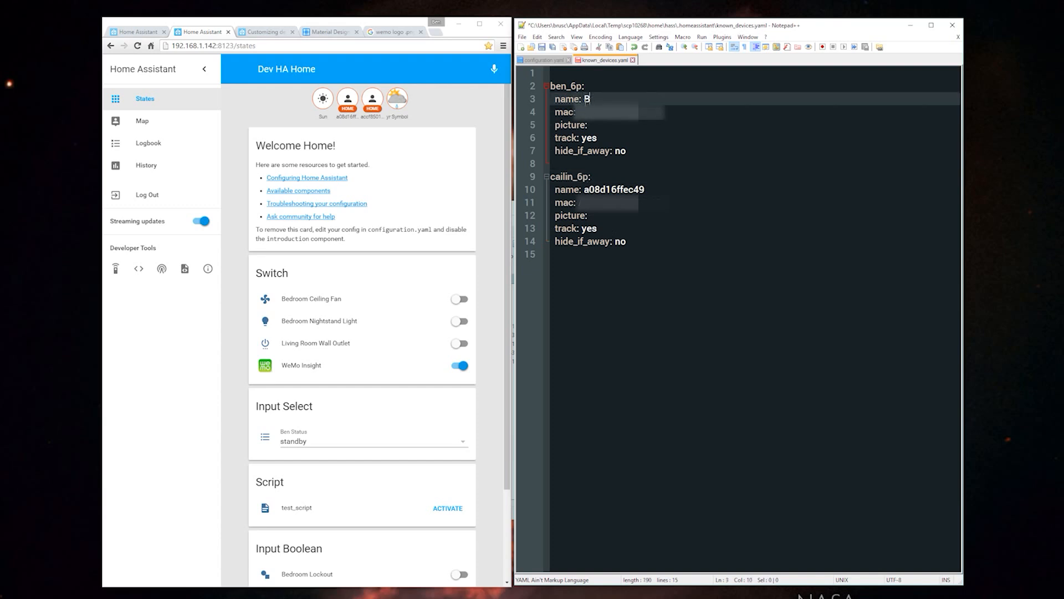
{"action": "type", "text": "en"}
{"action": "left_click_drag", "start_coordinate": [649, 189], "coordinate": [584, 189]}
{"action": "type", "text": "Cailin"}
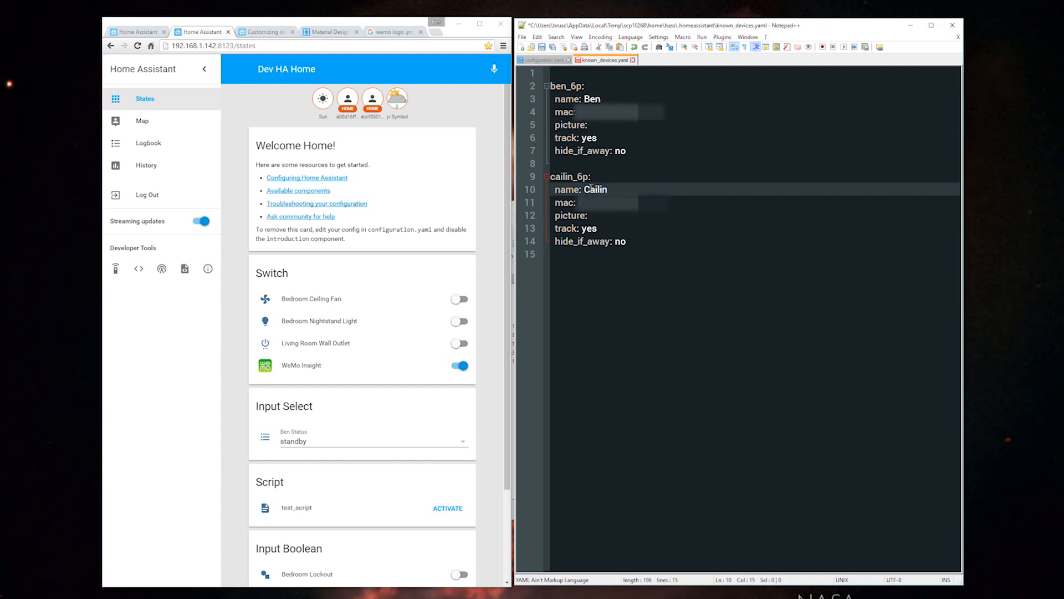
Step: Set the devices' picture paths to the first owner's starwars and the second owner's pizza .jpg image under /local/, and save known_devices.yaml
{"action": "left_click", "coordinate": [625, 127]}
{"action": "type", "text": "/local/ben_starwars.jpg"}
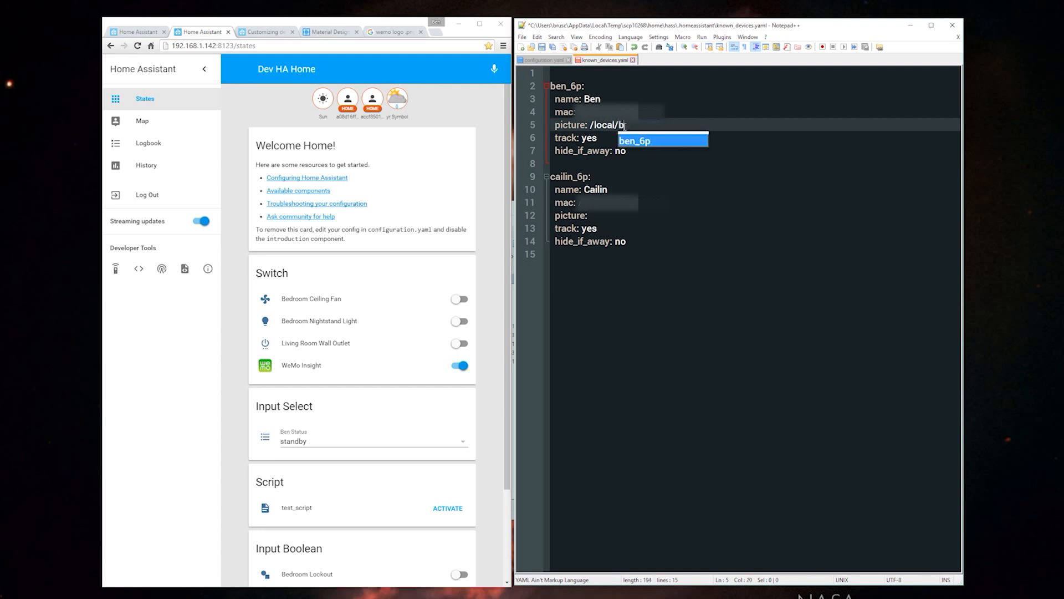
{"action": "left_click", "coordinate": [660, 215]}
{"action": "type", "text": "/local/cailin_pizza.jpg"}
{"action": "key", "text": "ctrl+s"}
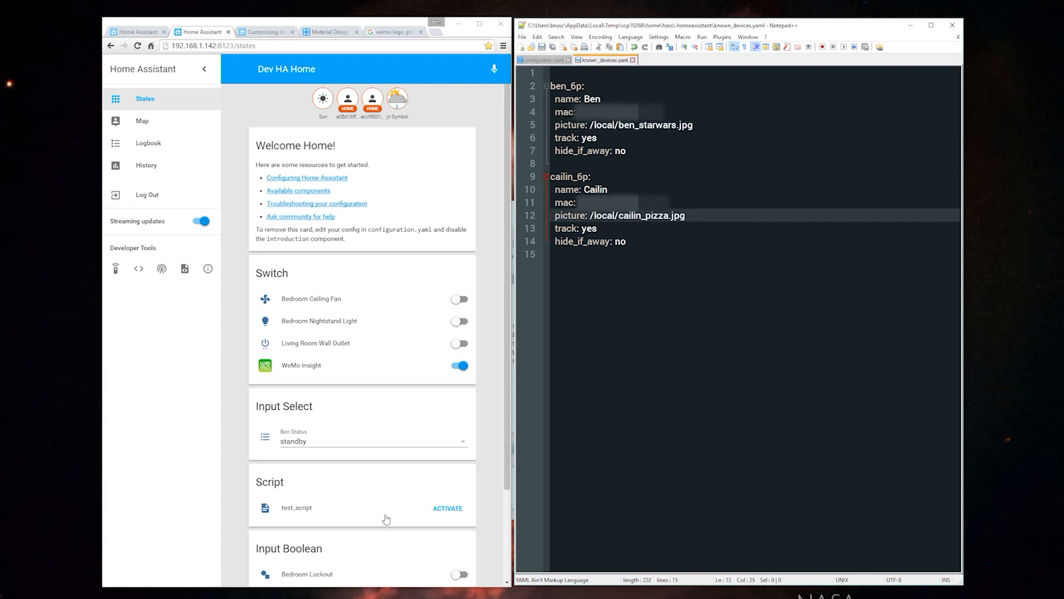
Step: Remove the introduction component and the blank lines after it from configuration.yaml, and save the file
{"action": "left_click", "coordinate": [544, 60]}
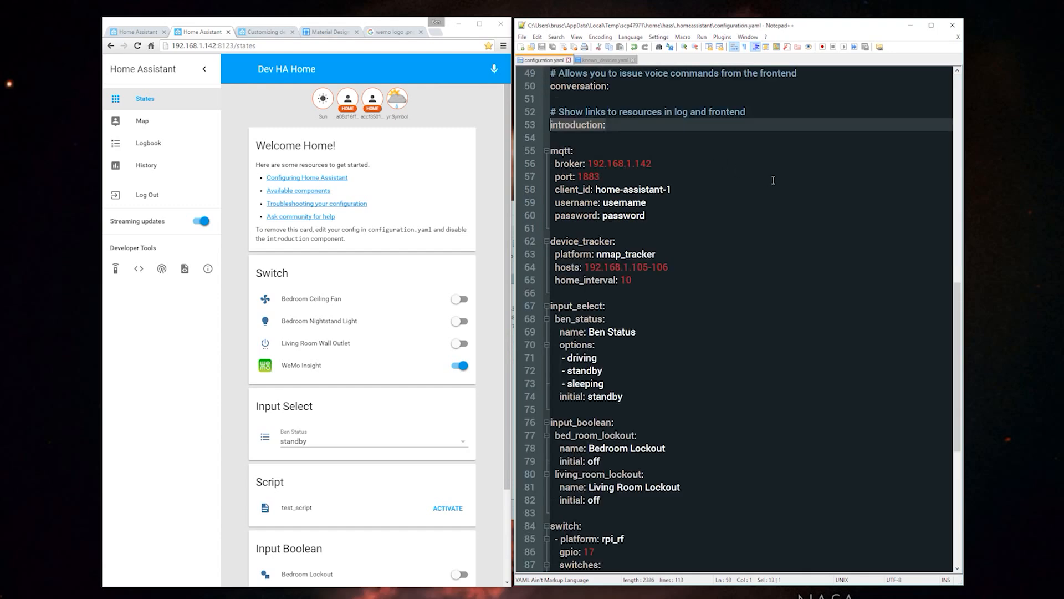
{"action": "key", "text": "Delete"}
{"action": "key", "text": "Delete"}
{"action": "key", "text": "Delete"}
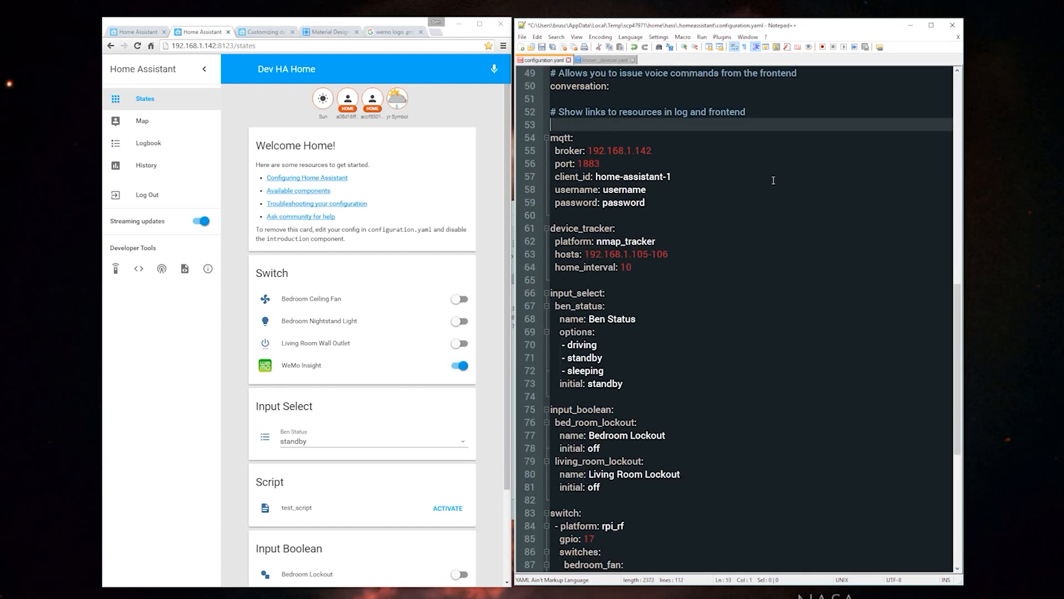
{"action": "key", "text": "ctrl+s"}
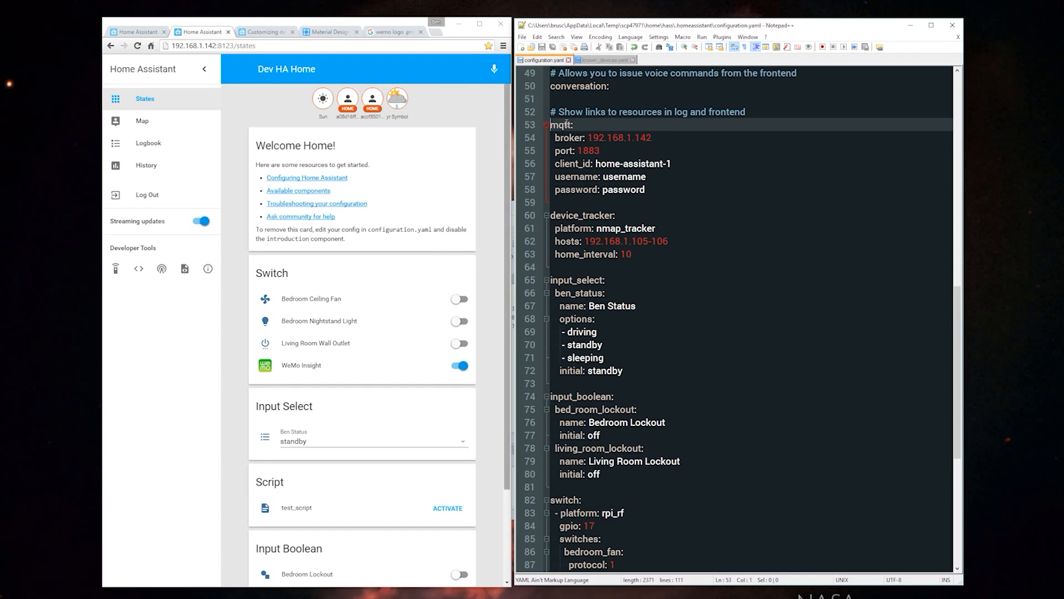
Step: Restart Home Assistant through the developer services and reload the states page
{"action": "left_click", "coordinate": [116, 268]}
{"action": "left_click", "coordinate": [423, 47]}
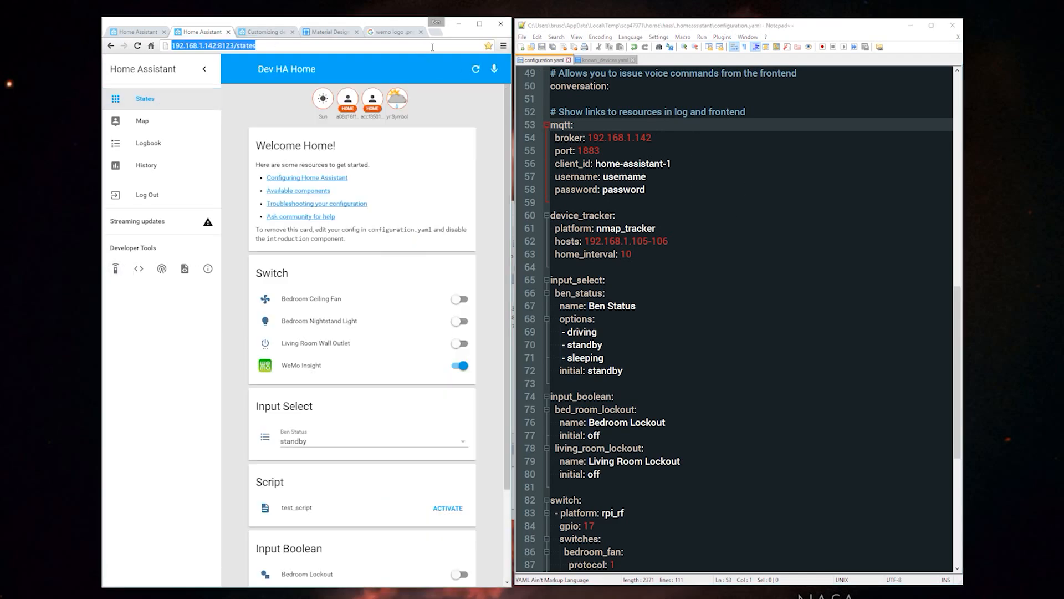
{"action": "key", "text": "Return"}
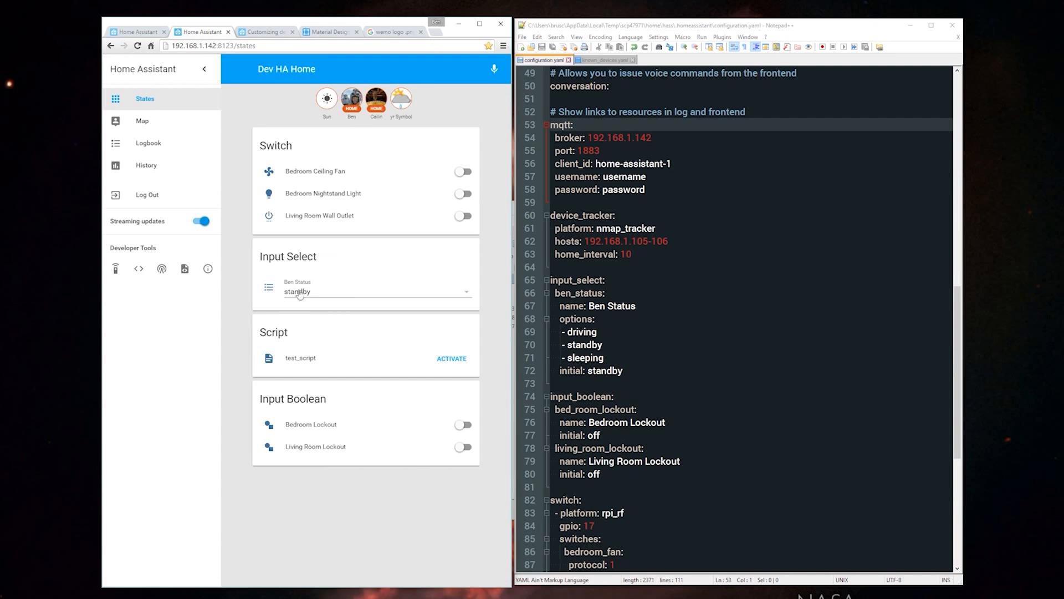
Step: Inspect both device tracker badges and their entities in the developer states list, and return to the states overview
{"action": "left_click", "coordinate": [352, 110]}
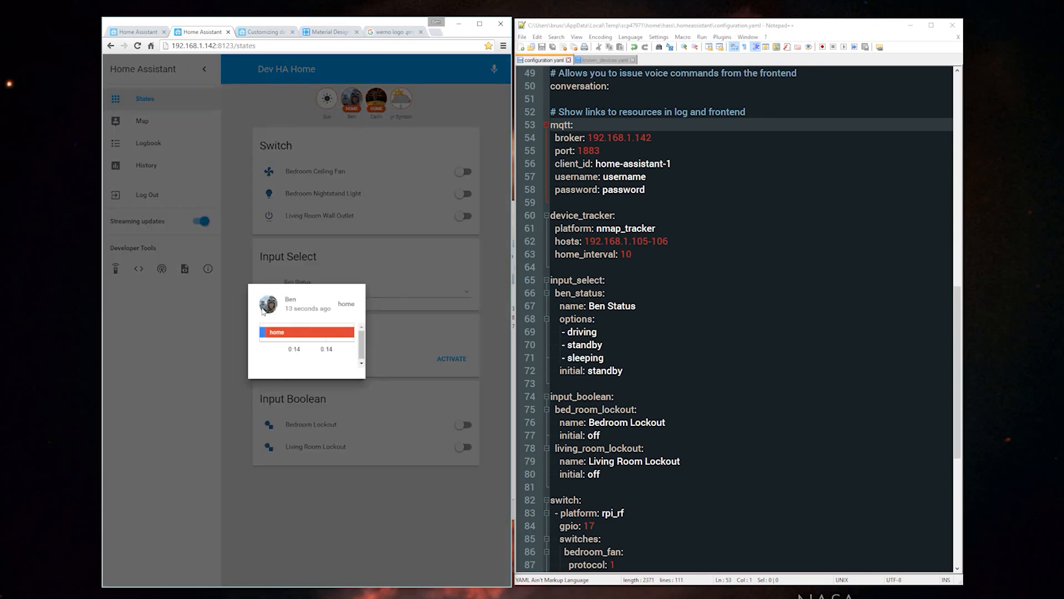
{"action": "left_click", "coordinate": [385, 110]}
{"action": "left_click", "coordinate": [378, 106]}
{"action": "left_click", "coordinate": [136, 269]}
{"action": "left_click", "coordinate": [138, 269]}
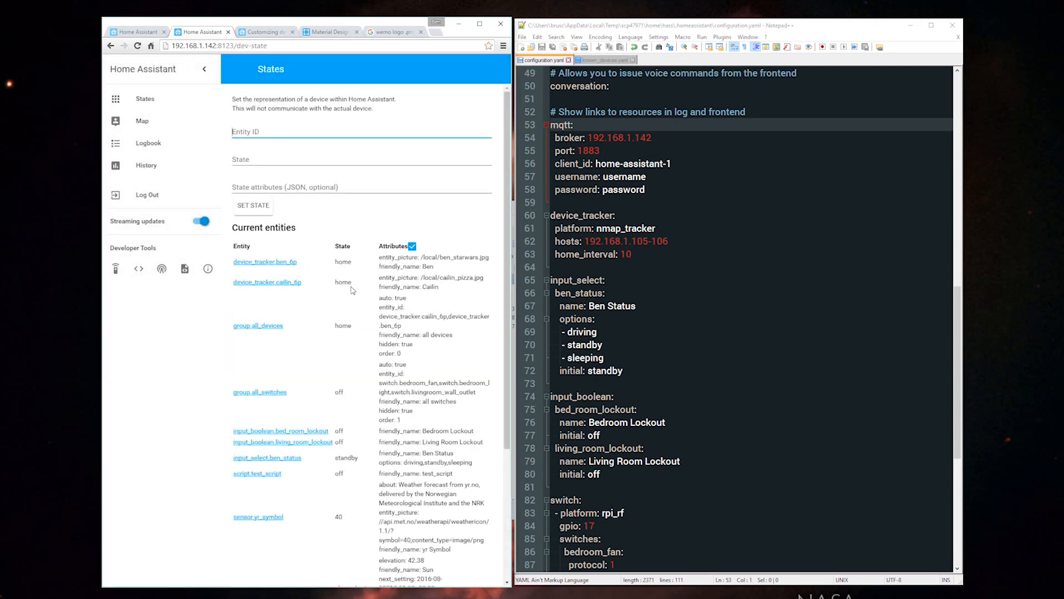
{"action": "left_click", "coordinate": [158, 97]}
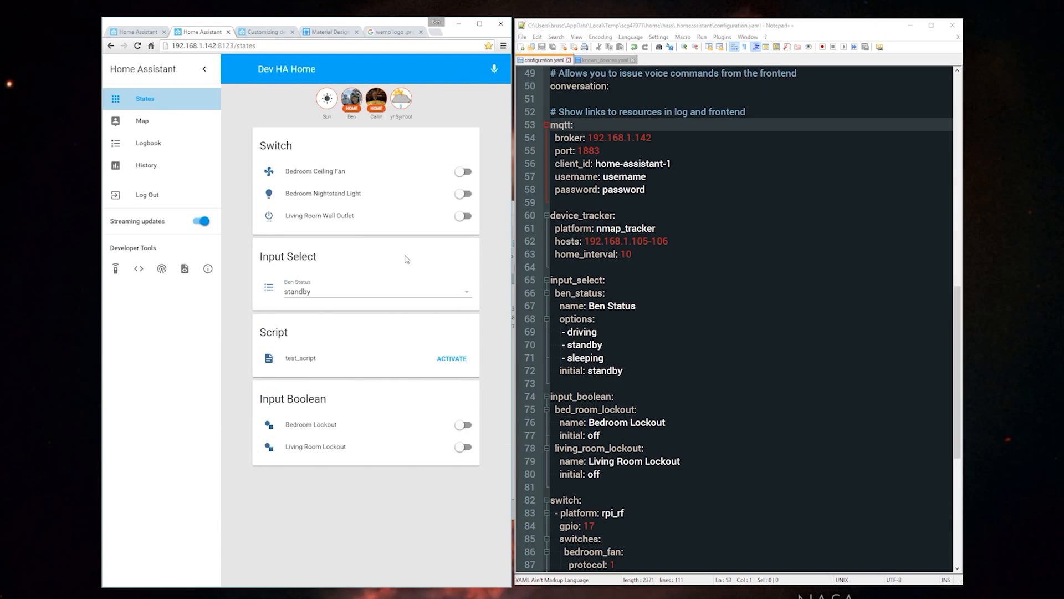
Step: Close the WeMo logo search page and open the Group component page from the organization category of the Home Assistant documentation
{"action": "left_click", "coordinate": [421, 32]}
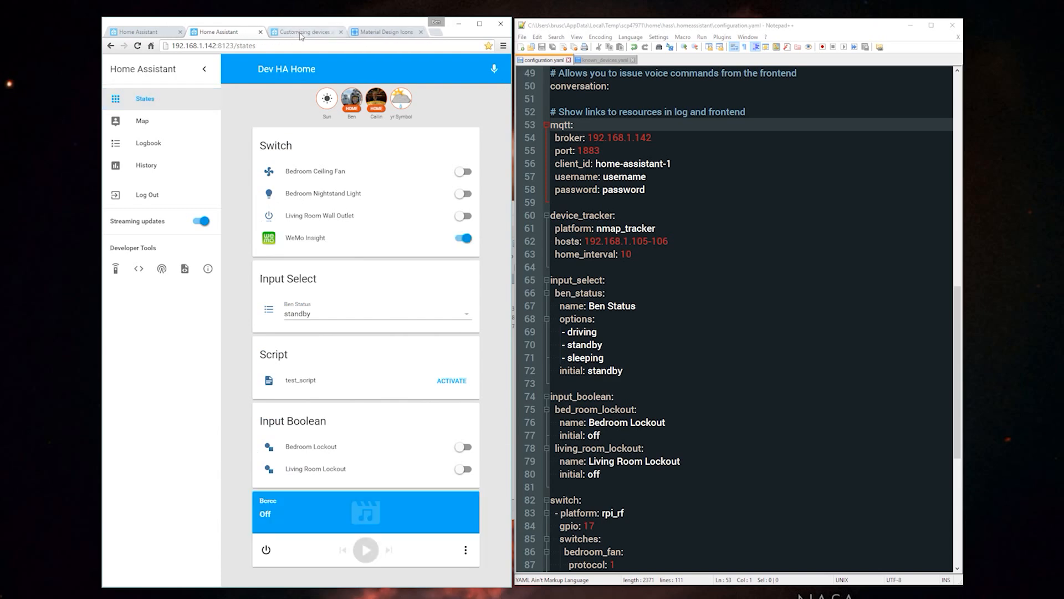
{"action": "left_click", "coordinate": [299, 34]}
{"action": "scroll", "coordinate": [347, 115], "scroll_direction": "up", "scroll_amount": 2}
{"action": "left_click", "coordinate": [481, 78]}
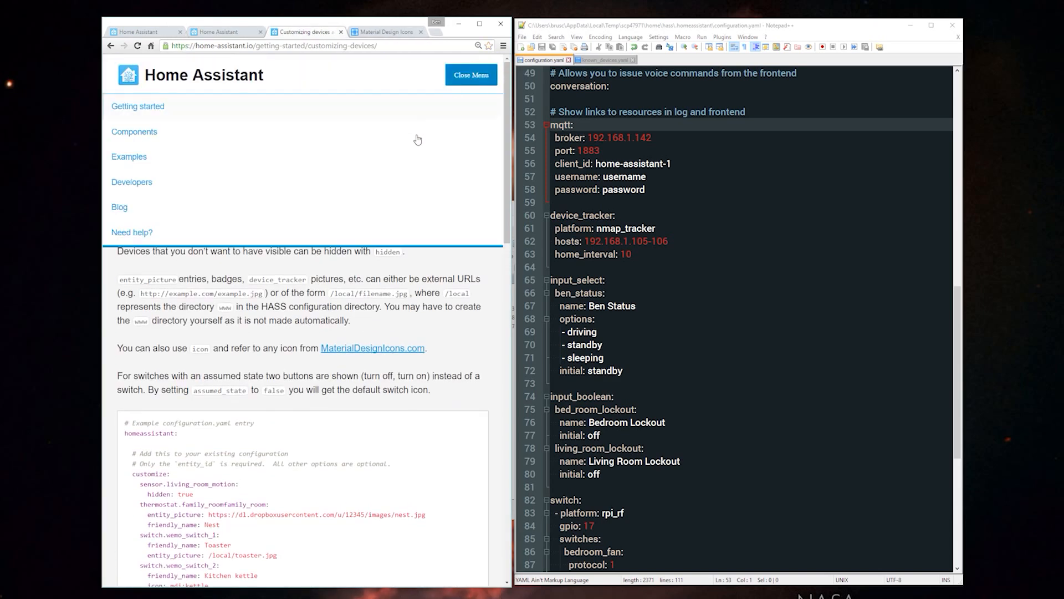
{"action": "left_click", "coordinate": [136, 138]}
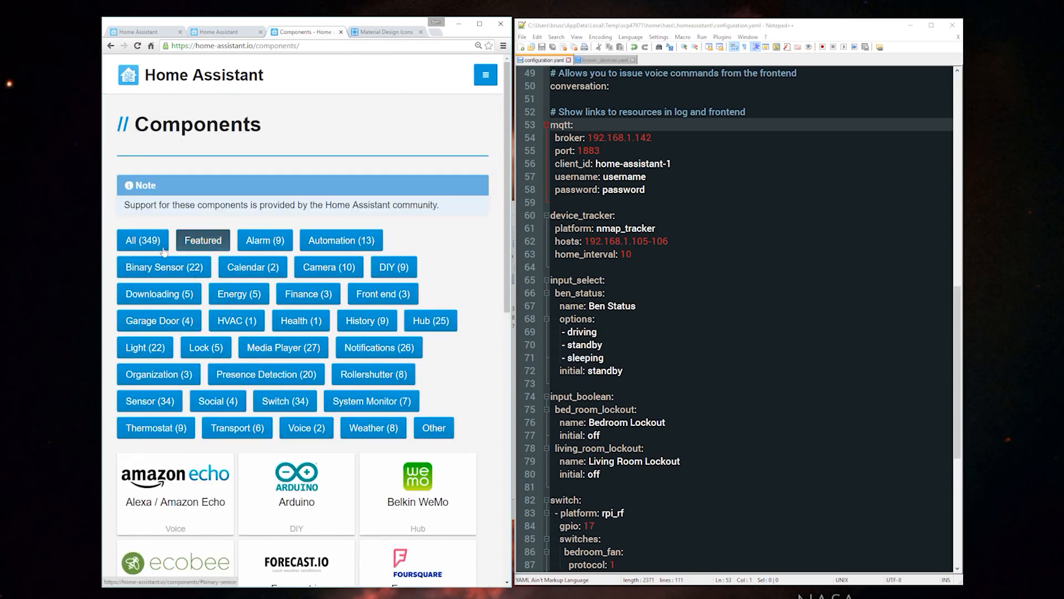
{"action": "left_click", "coordinate": [178, 379]}
{"action": "scroll", "coordinate": [311, 399], "scroll_direction": "down", "scroll_amount": 2}
{"action": "left_click", "coordinate": [161, 444]}
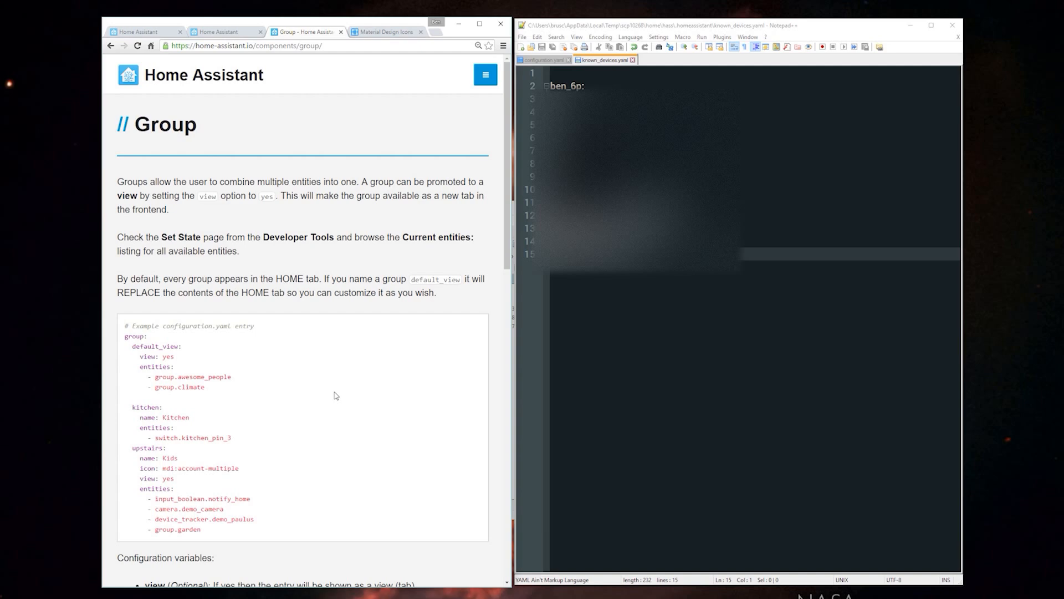
Step: Append a group section to configuration.yaml with bedroom and living_room groups named Bedroom and Living Room, each listing the sample entity switch.kitchen_pin_3
{"action": "key", "text": "ctrl+shift+Tab"}
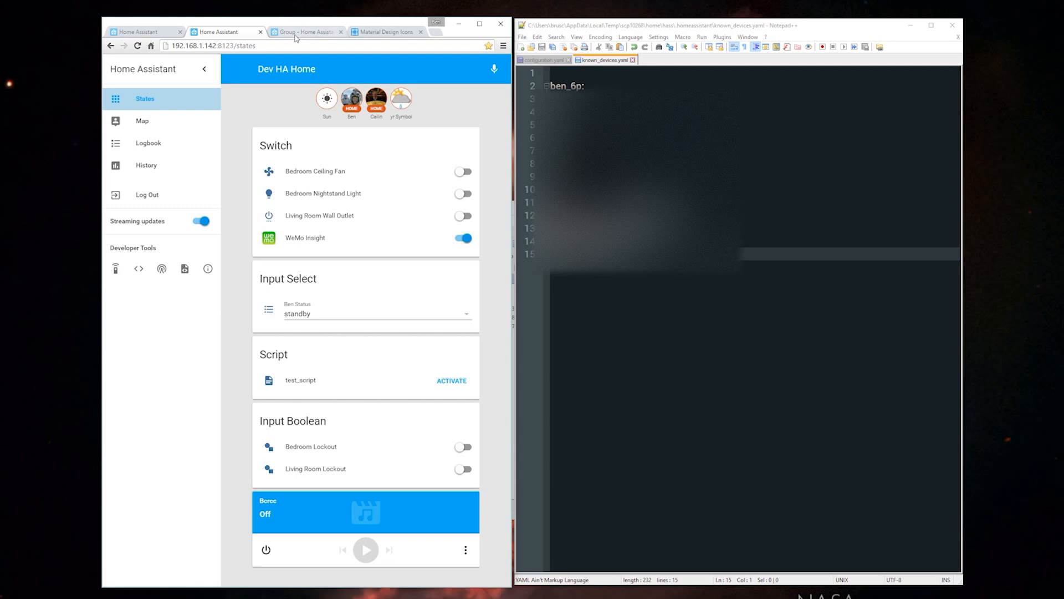
{"action": "left_click", "coordinate": [543, 59]}
{"action": "left_click", "coordinate": [666, 395]}
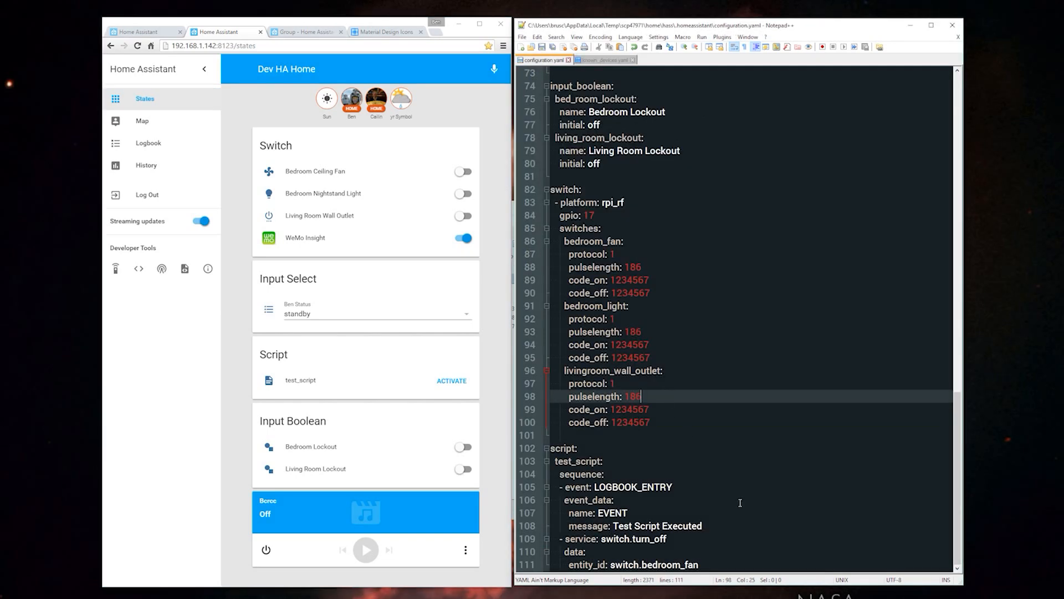
{"action": "key", "text": "ctrl+End"}
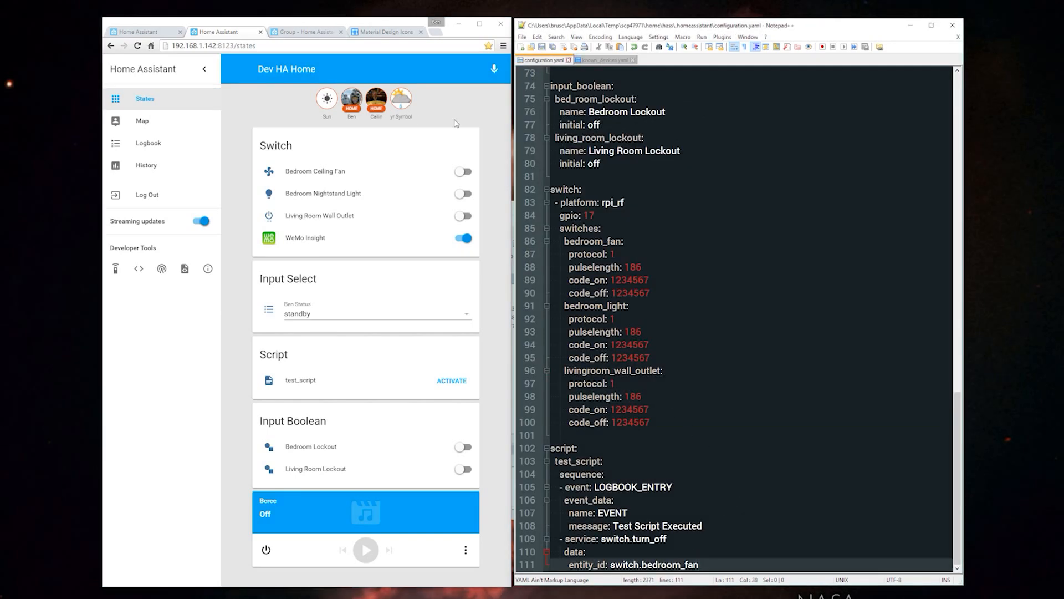
{"action": "key", "text": "Return"}
{"action": "key", "text": "Return"}
{"action": "key", "text": "Tab"}
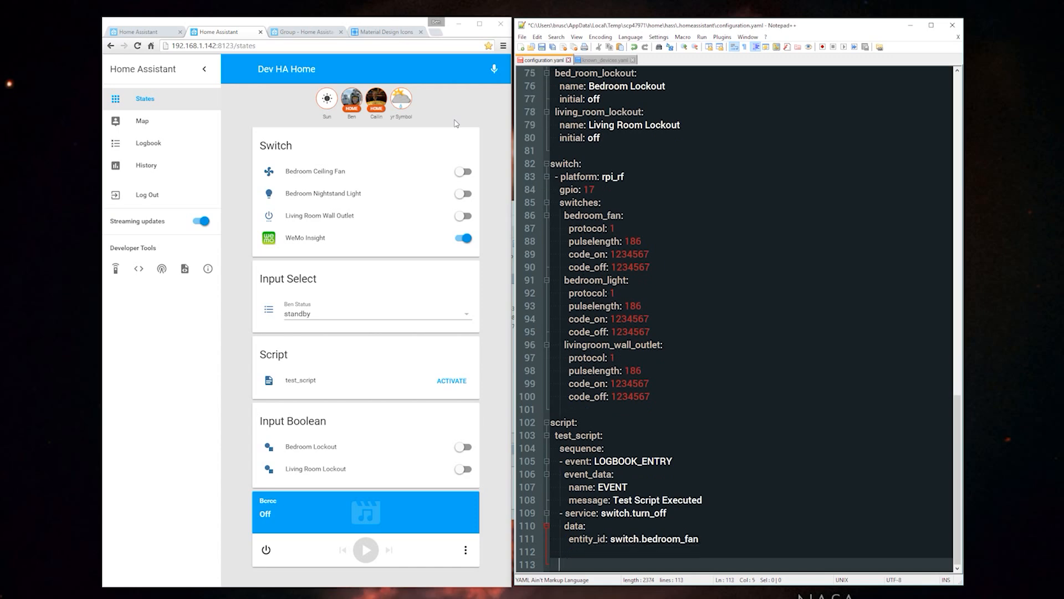
{"action": "type", "text": "group:   bedroom:     name: Bedroom     entities:       - switch.kitchen_pin_3   living_room:     name: Living Room     entities:       - switch.kitchen_pin_3"}
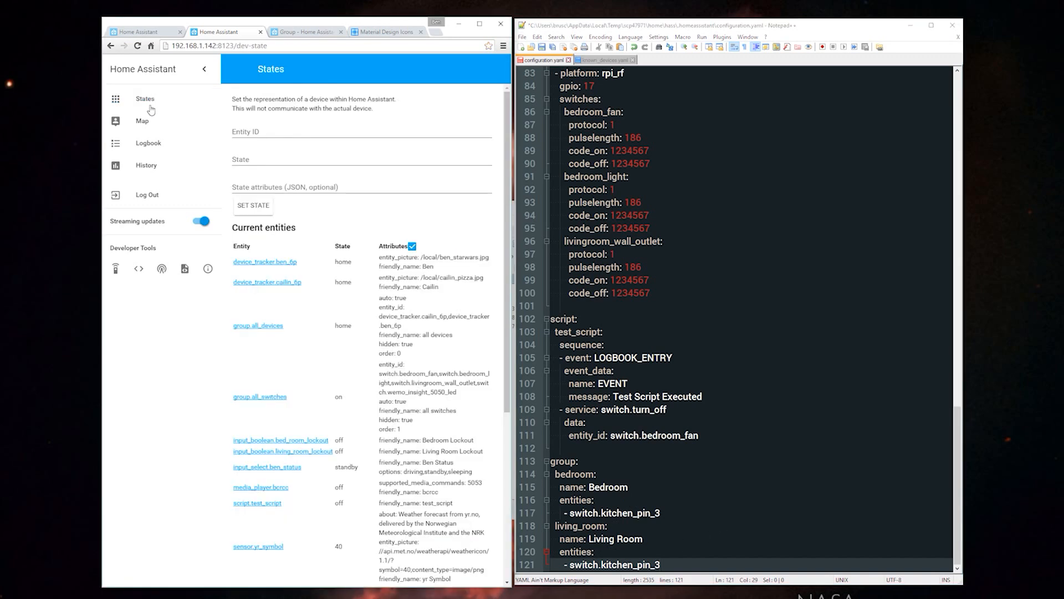
Step: Replace the sample entities with switch.bedroom_fan, switch.bedroom_light and input_boolean.bed_room_lockout for bedroom, and switch.livingroom_wall_outlet, switch.wemo_insight_5050_led and input_boolean.living_room_lockout for living_room, and save
{"action": "left_click", "coordinate": [149, 104]}
{"action": "left_click", "coordinate": [138, 269]}
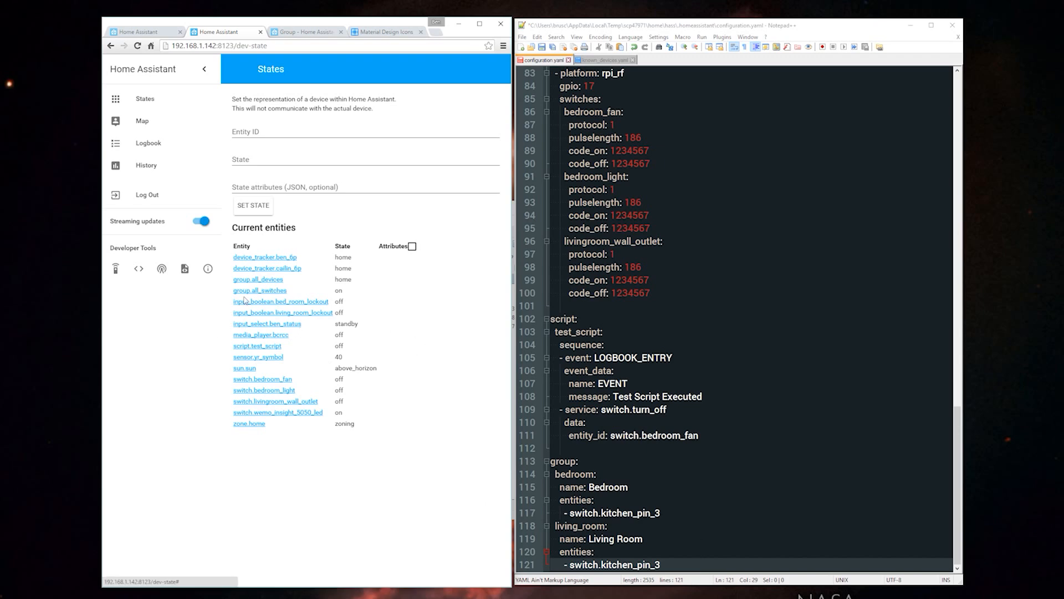
{"action": "left_click", "coordinate": [683, 509]}
{"action": "left_click", "coordinate": [275, 402]}
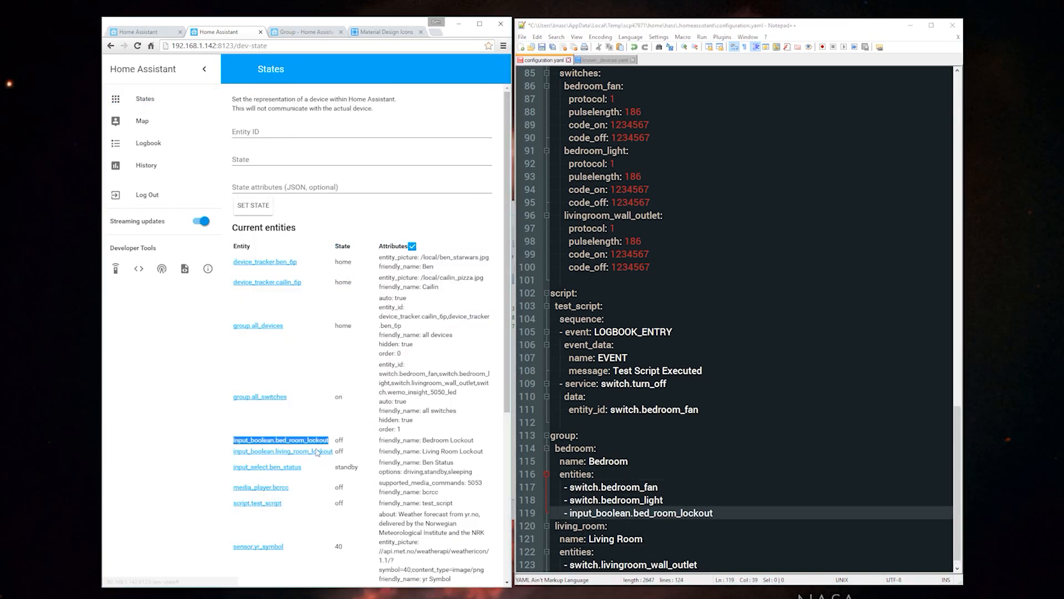
{"action": "left_click", "coordinate": [413, 246]}
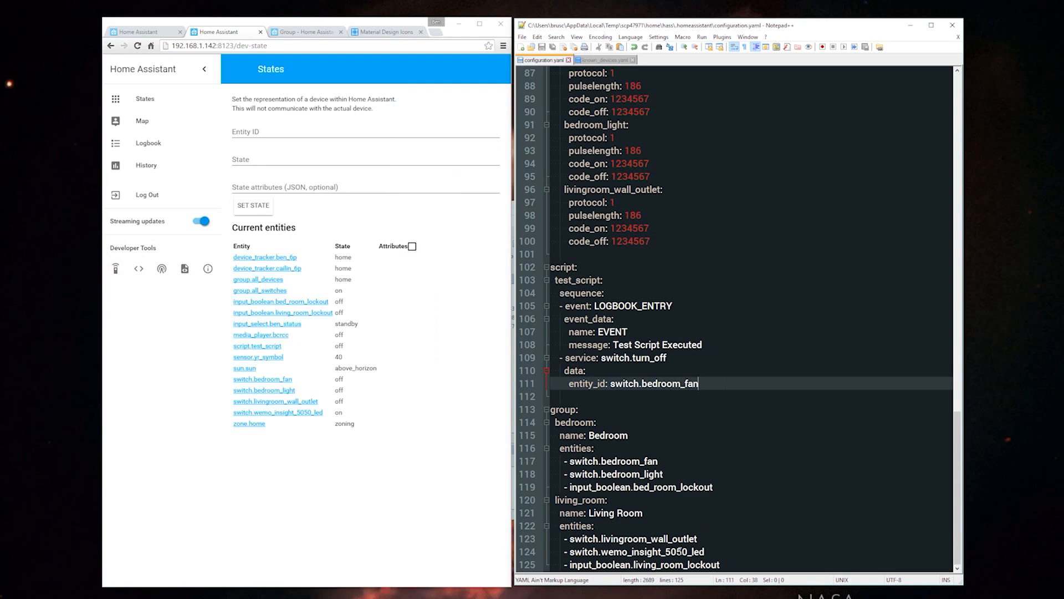
{"action": "left_click", "coordinate": [693, 356]}
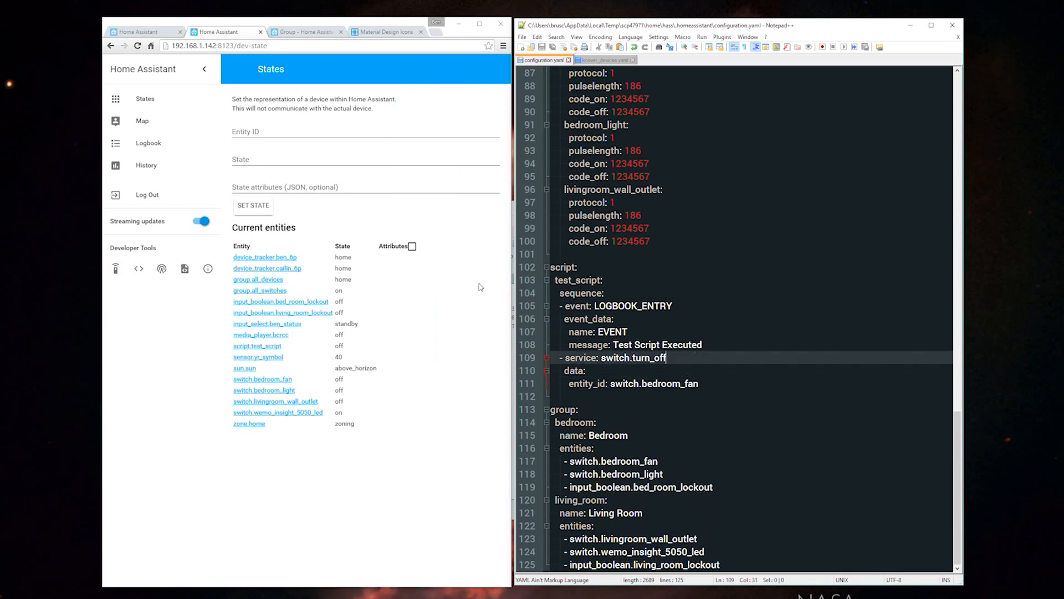
Step: Call the homeassistant restart service to load the new groups, and open the states overview
{"action": "left_click", "coordinate": [115, 268]}
{"action": "left_click", "coordinate": [449, 152]}
{"action": "left_click", "coordinate": [259, 209]}
{"action": "left_click", "coordinate": [136, 98]}
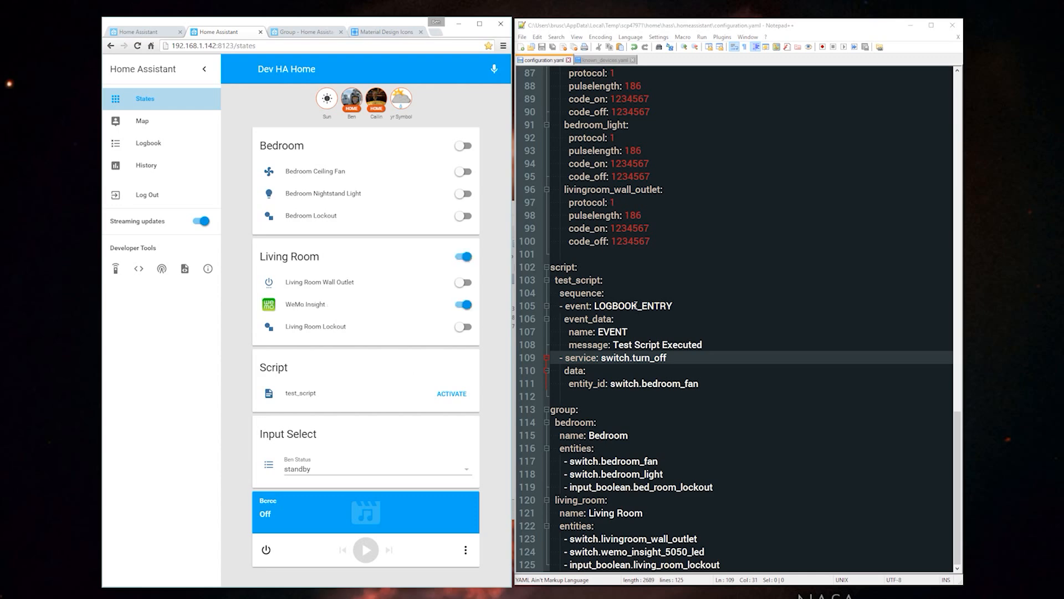
Step: Insert a ####VIEWS comment below group: and a ####GROUPS comment after the living_room block, followed by a copy of both group blocks
{"action": "left_click", "coordinate": [645, 408]}
{"action": "key", "text": "Return"}
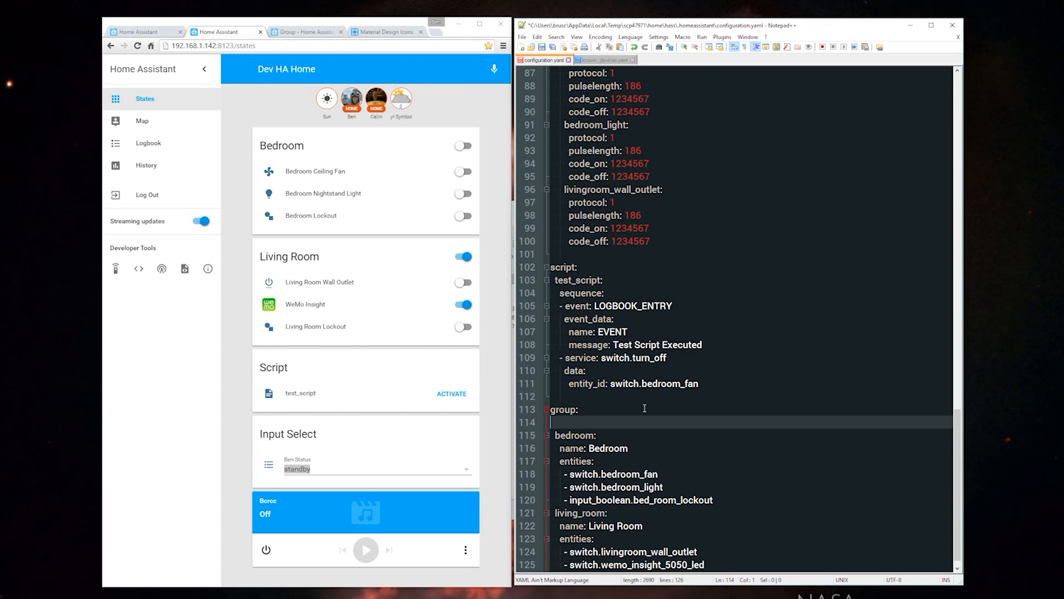
{"action": "type", "text": "####VIEWS"}
{"action": "scroll", "coordinate": [659, 426], "scroll_direction": "down", "scroll_amount": 1}
{"action": "left_click", "coordinate": [747, 561]}
{"action": "key", "text": "Return"}
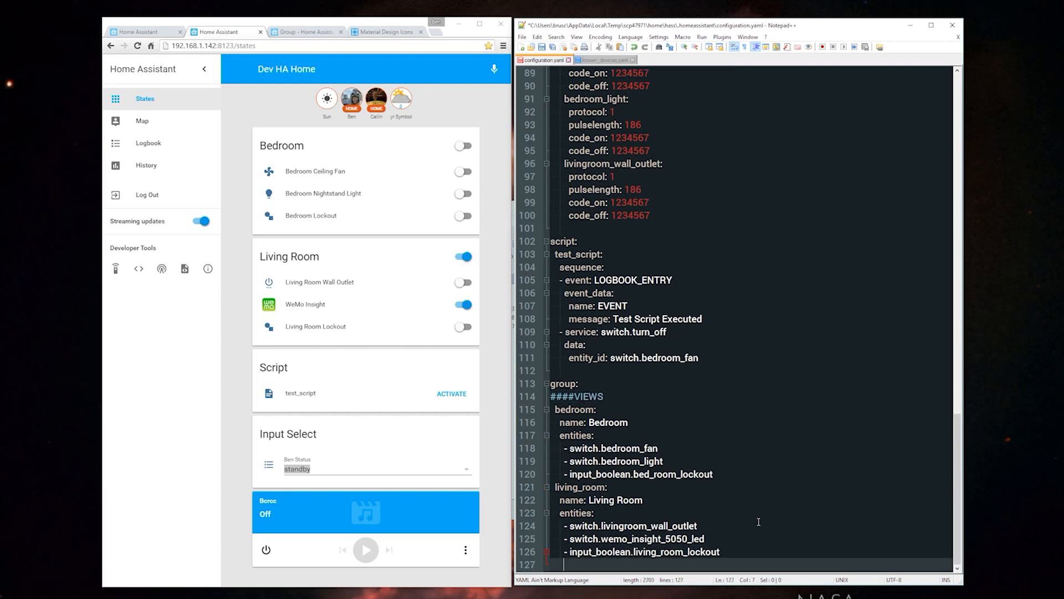
{"action": "key", "text": "BackSpace"}
{"action": "key", "text": "BackSpace"}
{"action": "type", "text": "####GROUPS"}
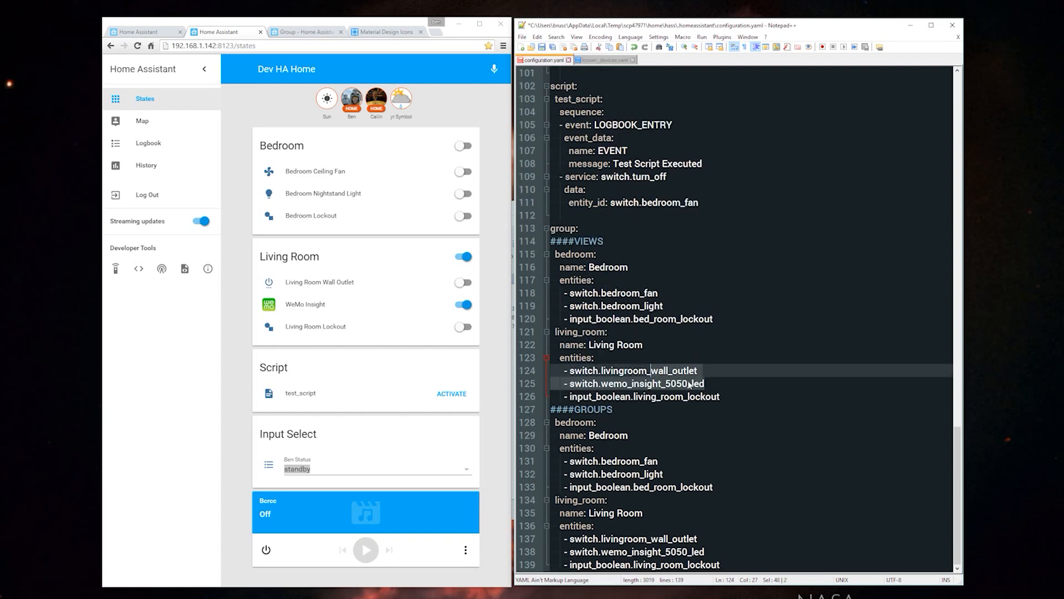
Step: Delete the duplicate bedroom and living_room blocks between the ####VIEWS and ####GROUPS comments
{"action": "left_click", "coordinate": [721, 409]}
{"action": "left_click_drag", "start_coordinate": [733, 395], "coordinate": [511, 255]}
{"action": "key", "text": "Delete"}
{"action": "key", "text": "BackSpace"}
{"action": "key", "text": "Down"}
{"action": "key", "text": "Down"}
{"action": "key", "text": "Down"}
{"action": "key", "text": "Down"}
{"action": "key", "text": "Down"}
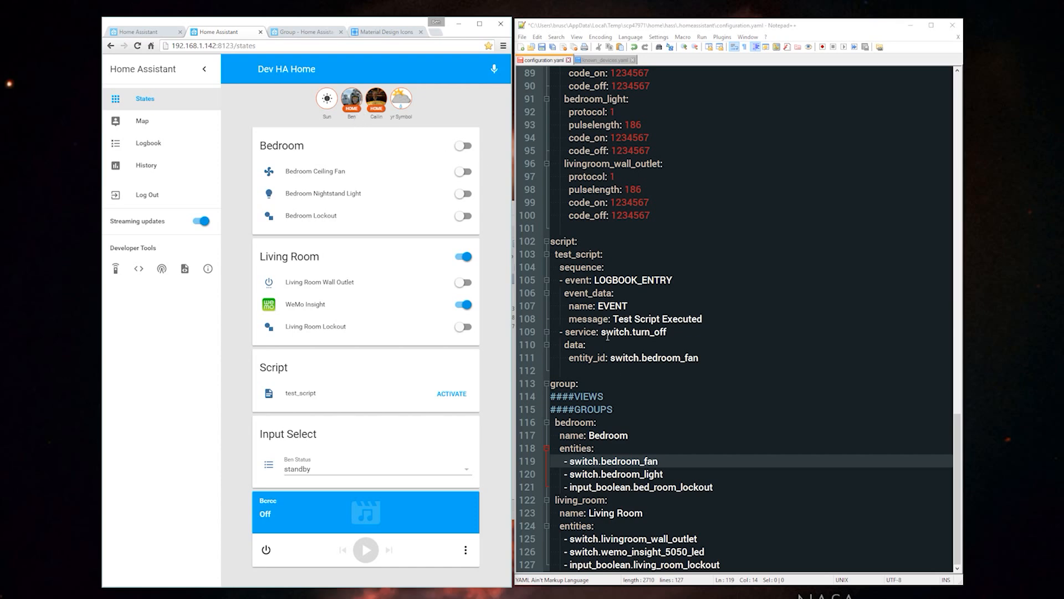
Step: Copy the whole bedroom group block to directly beneath the ####VIEWS comment
{"action": "left_click_drag", "start_coordinate": [733, 489], "coordinate": [550, 421]}
{"action": "key", "text": "ctrl+c"}
{"action": "left_click", "coordinate": [625, 393]}
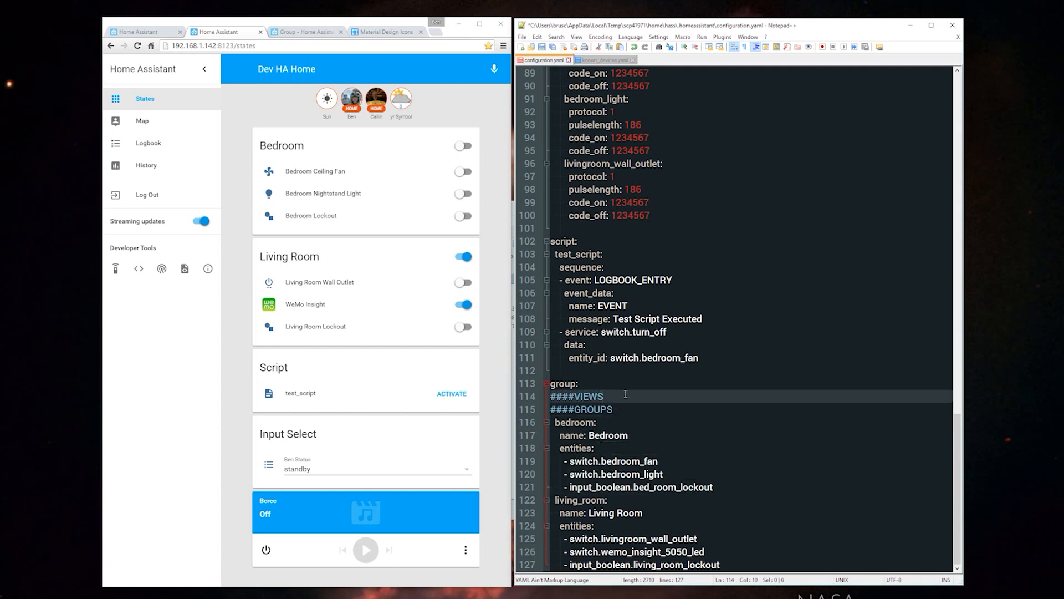
{"action": "key", "text": "Return"}
{"action": "key", "text": "ctrl+v"}
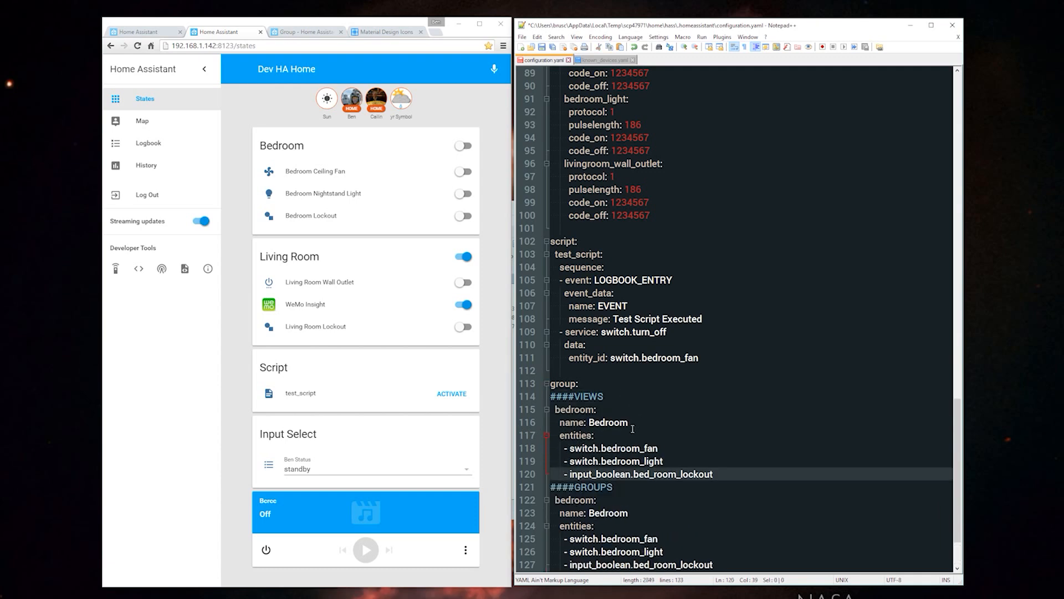
Step: Replace the copied block's entities with the single entry group.bedroom and rename the block bedroom_view
{"action": "left_click_drag", "start_coordinate": [733, 476], "coordinate": [570, 449]}
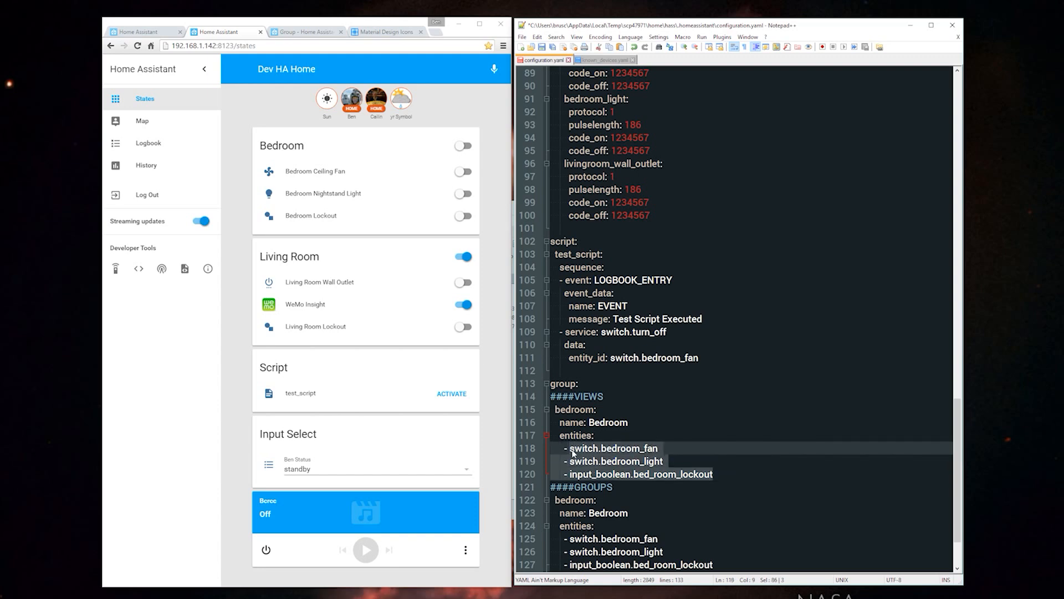
{"action": "type", "text": "g"}
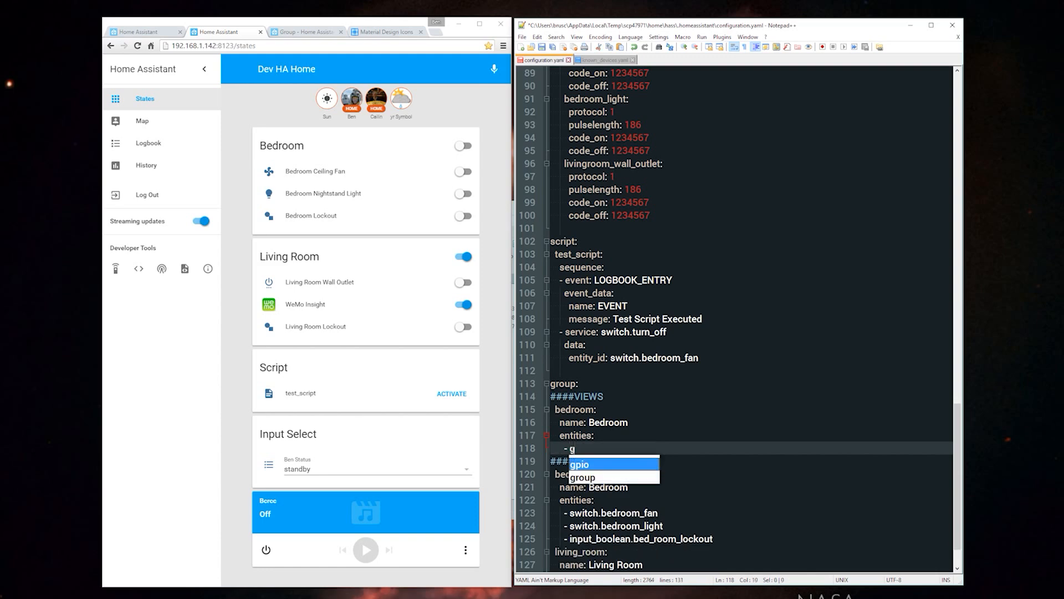
{"action": "type", "text": "roup."}
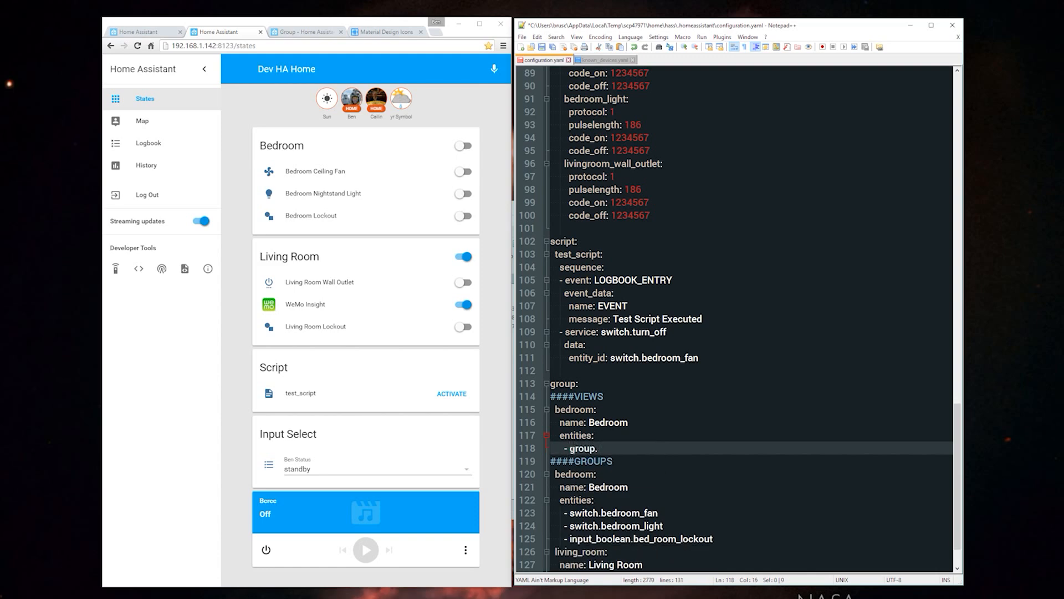
{"action": "type", "text": "bedroom"}
{"action": "left_click", "coordinate": [584, 435]}
{"action": "left_click", "coordinate": [628, 448]}
{"action": "left_click", "coordinate": [591, 409]}
{"action": "type", "text": "_view"}
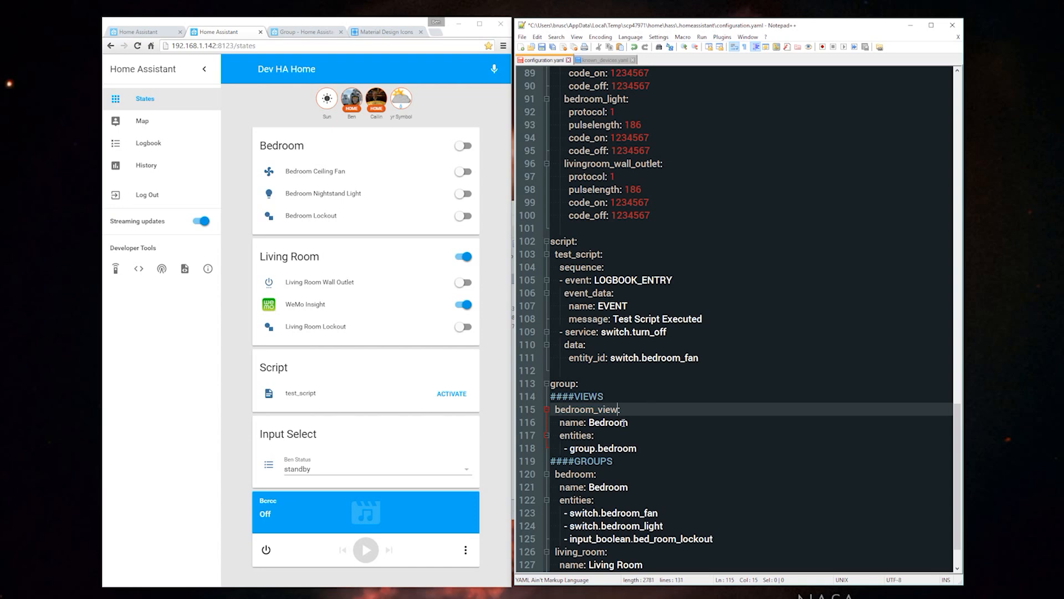
Step: Add the line view: yes directly under bedroom_view, using the Group documentation example as reference
{"action": "left_click", "coordinate": [304, 32]}
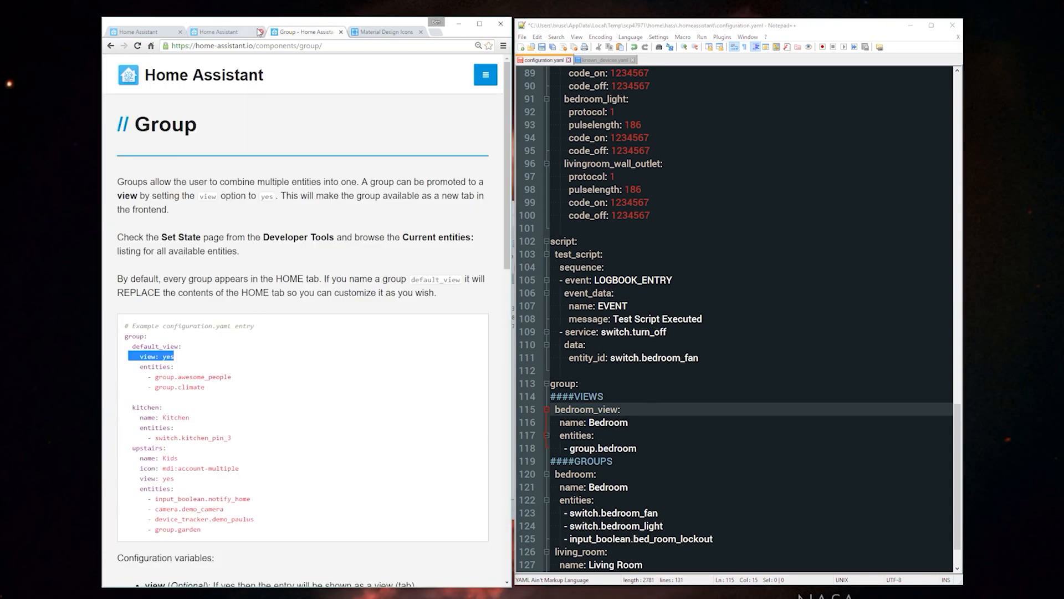
{"action": "left_click", "coordinate": [240, 33]}
{"action": "left_click", "coordinate": [656, 412]}
{"action": "key", "text": "Return"}
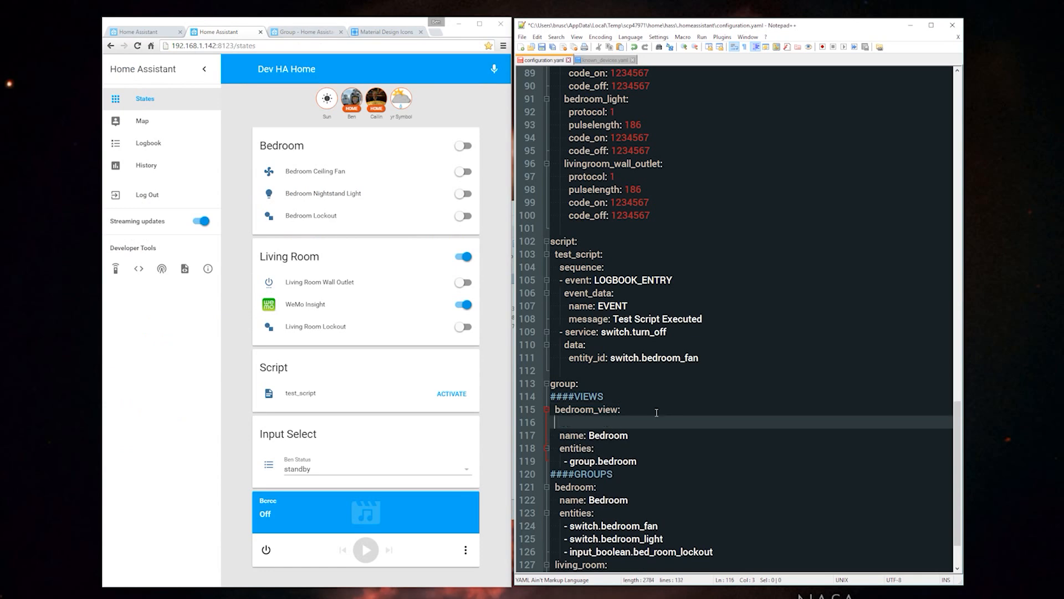
{"action": "type", "text": "view: yes"}
{"action": "left_click", "coordinate": [654, 448]}
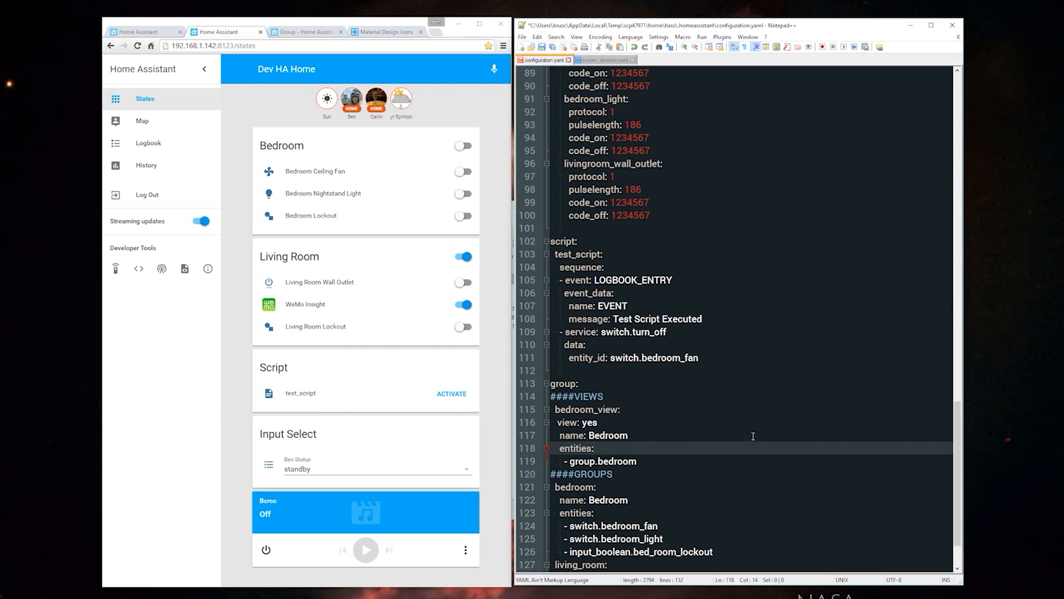
Step: Duplicate the bedroom_view block below itself, rename the copy livingroom_view and set its name to Living Room
{"action": "left_click_drag", "start_coordinate": [638, 461], "coordinate": [540, 411]}
{"action": "key", "text": "ctrl+c"}
{"action": "left_click", "coordinate": [677, 461]}
{"action": "key", "text": "Return"}
{"action": "key", "text": "ctrl+v"}
{"action": "key", "text": "Up"}
{"action": "key", "text": "Up"}
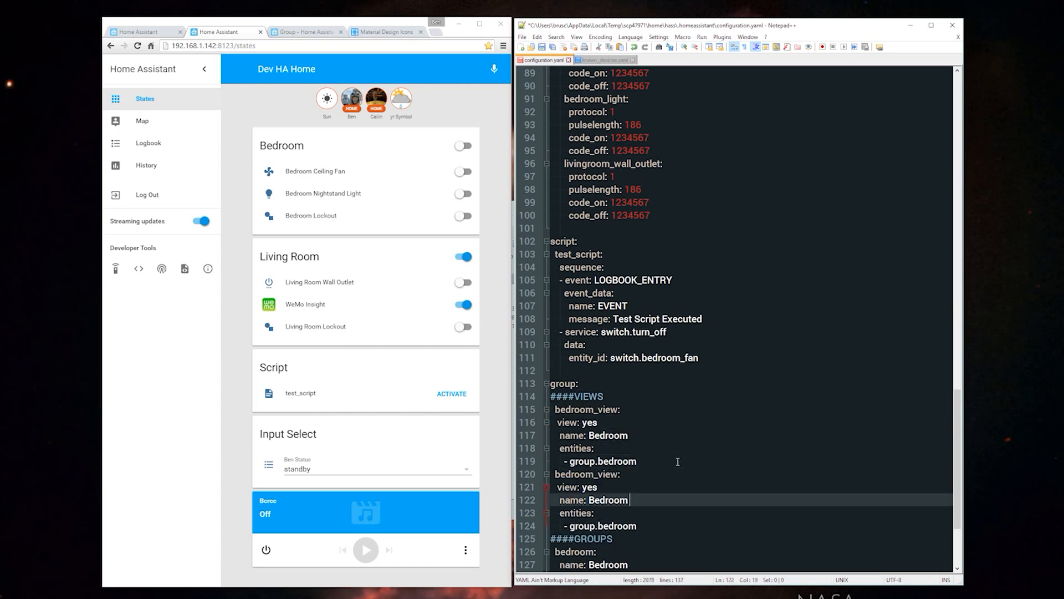
{"action": "double_click", "coordinate": [588, 474]}
{"action": "type", "text": "livingroom_view"}
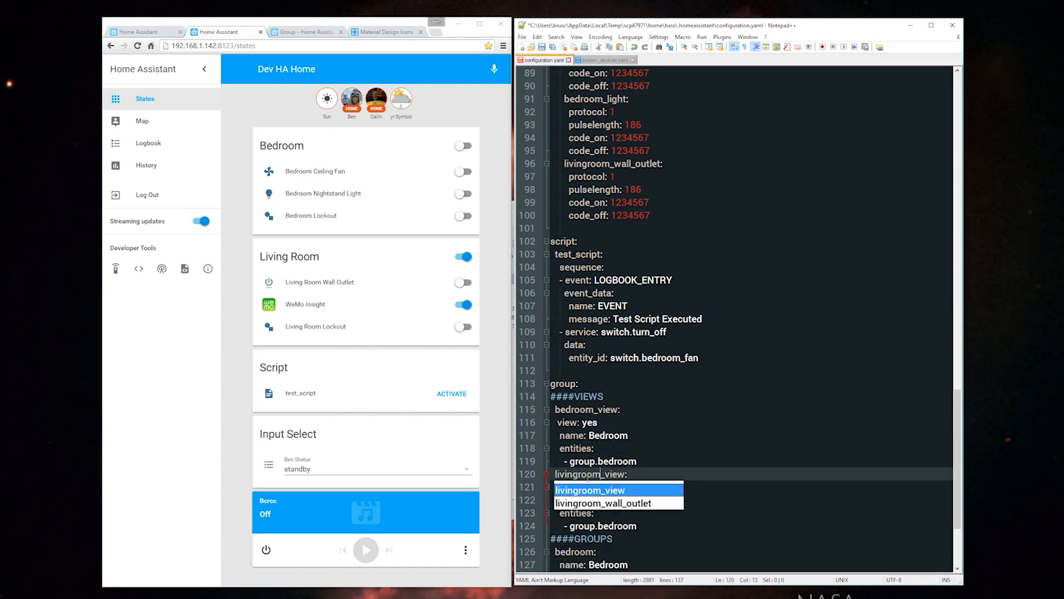
{"action": "double_click", "coordinate": [607, 500]}
{"action": "type", "text": "Living Room"}
Step: Change the entity listed under livingroom_view to group.livingroom
{"action": "left_click_drag", "start_coordinate": [570, 534], "coordinate": [569, 531]}
{"action": "scroll", "coordinate": [615, 504], "scroll_direction": "down", "scroll_amount": 4}
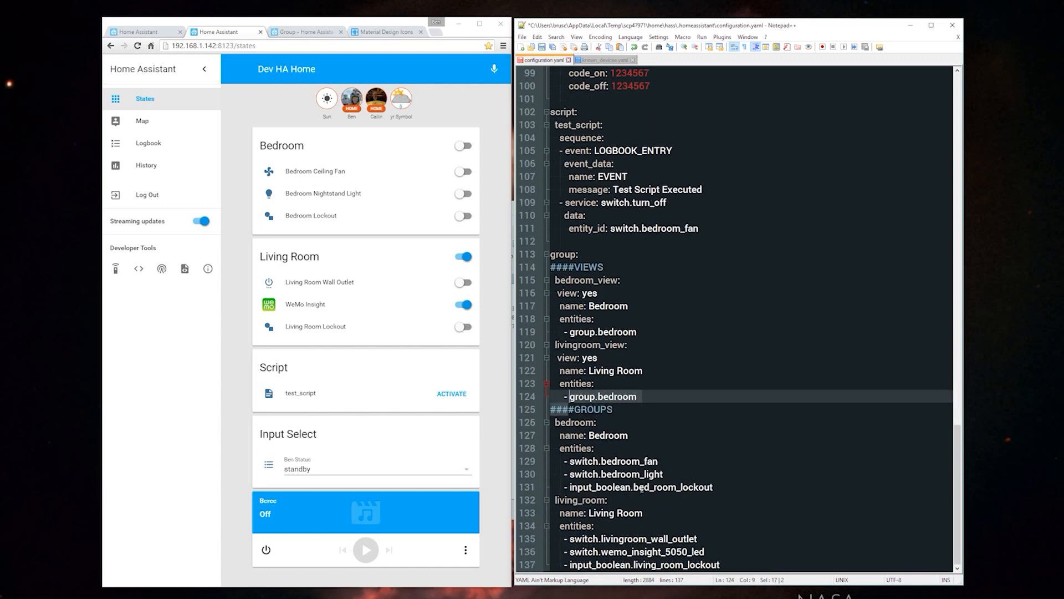
{"action": "left_click", "coordinate": [636, 397]}
{"action": "double_click", "coordinate": [635, 396]}
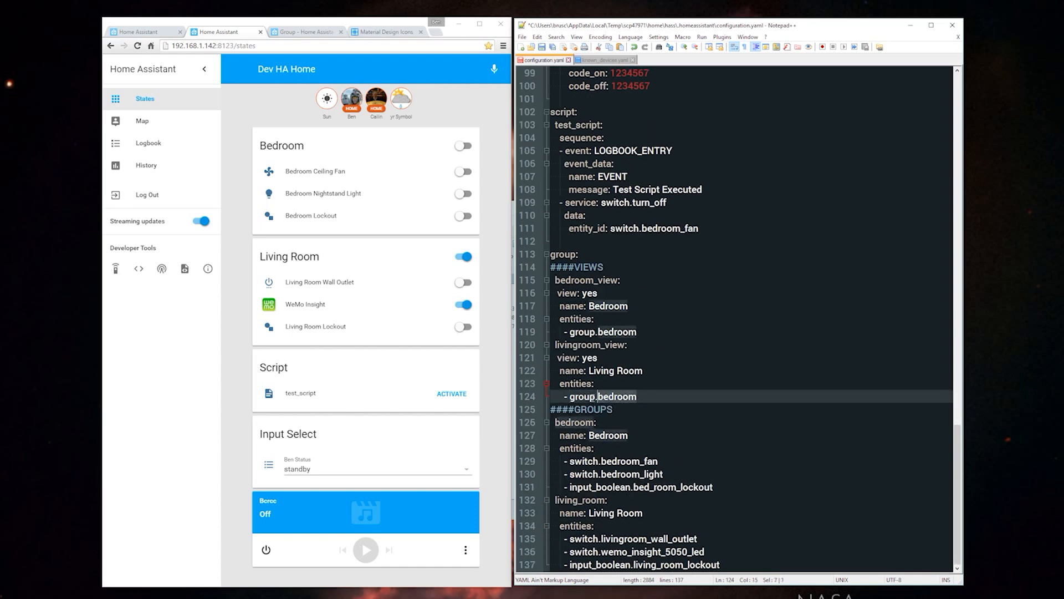
{"action": "type", "text": "livingroom"}
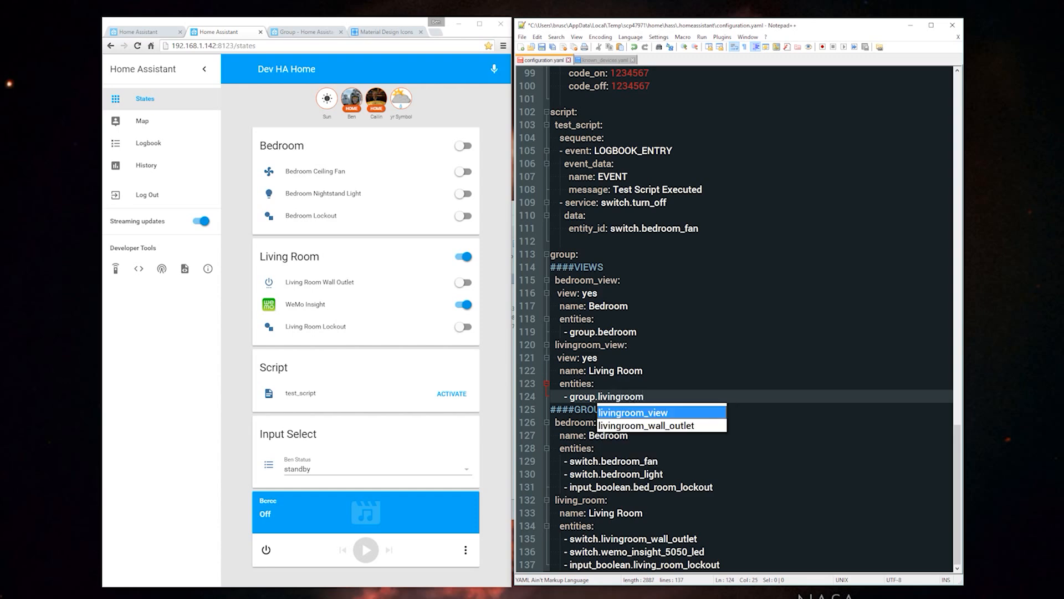
{"action": "left_click", "coordinate": [680, 396]}
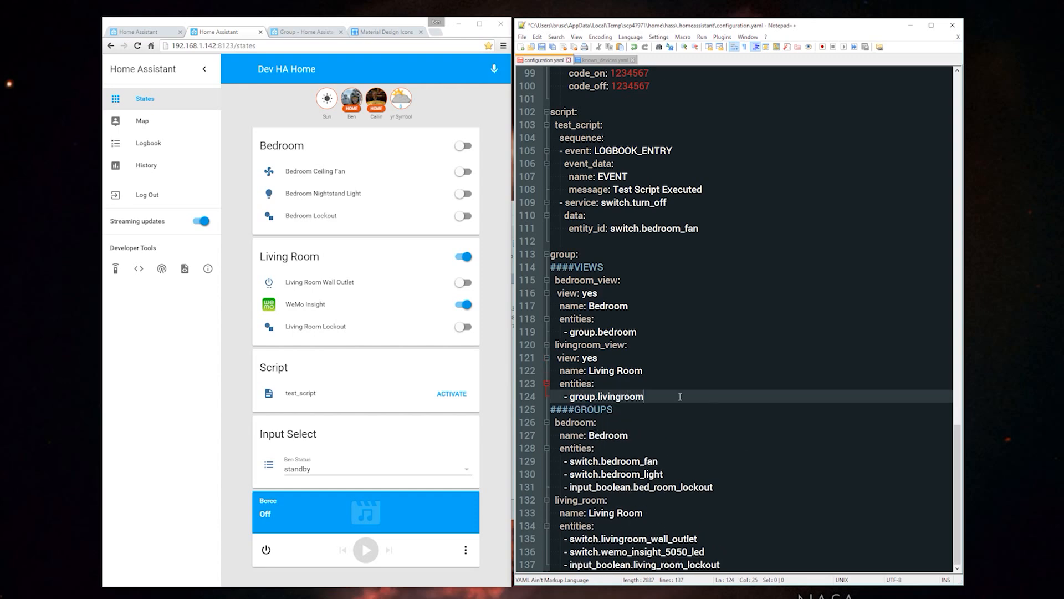
Step: Add media_player.bcrcc from the developer states list as a second livingroom_view entity, and return to the states overview
{"action": "key", "text": "Return"}
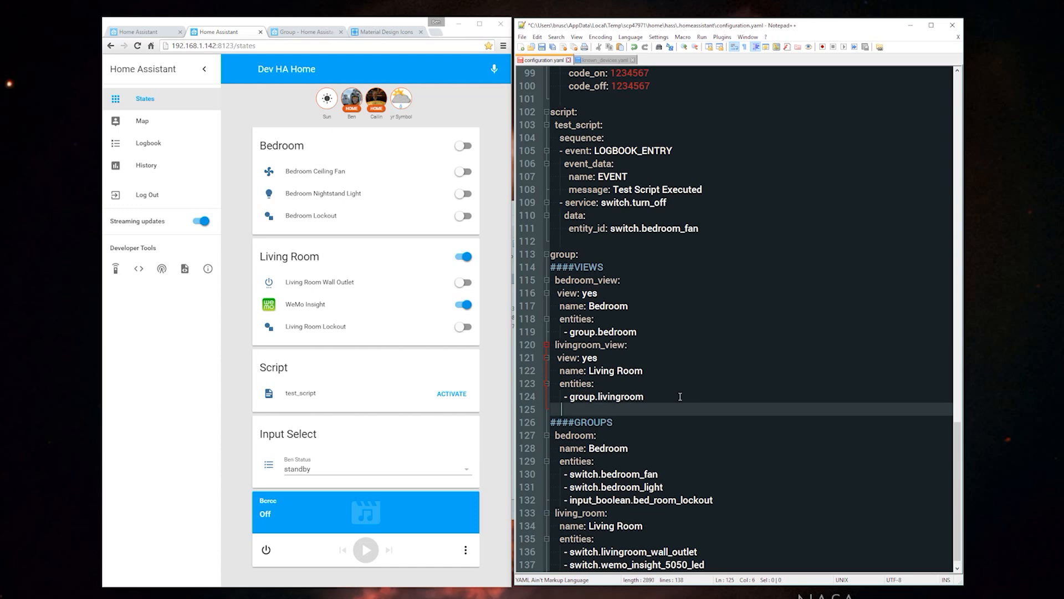
{"action": "type", "text": "-"}
{"action": "left_click", "coordinate": [116, 268]}
{"action": "scroll", "coordinate": [266, 329], "scroll_direction": "down", "scroll_amount": 4}
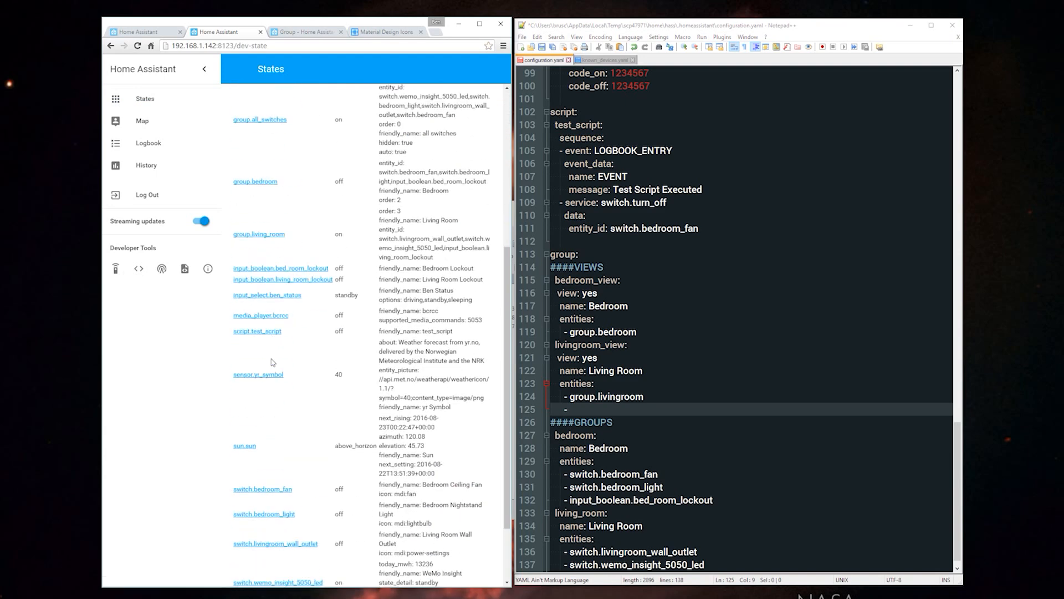
{"action": "scroll", "coordinate": [281, 327], "scroll_direction": "down", "scroll_amount": 1}
{"action": "left_click", "coordinate": [261, 348]}
{"action": "left_click_drag", "start_coordinate": [311, 132], "coordinate": [200, 136]}
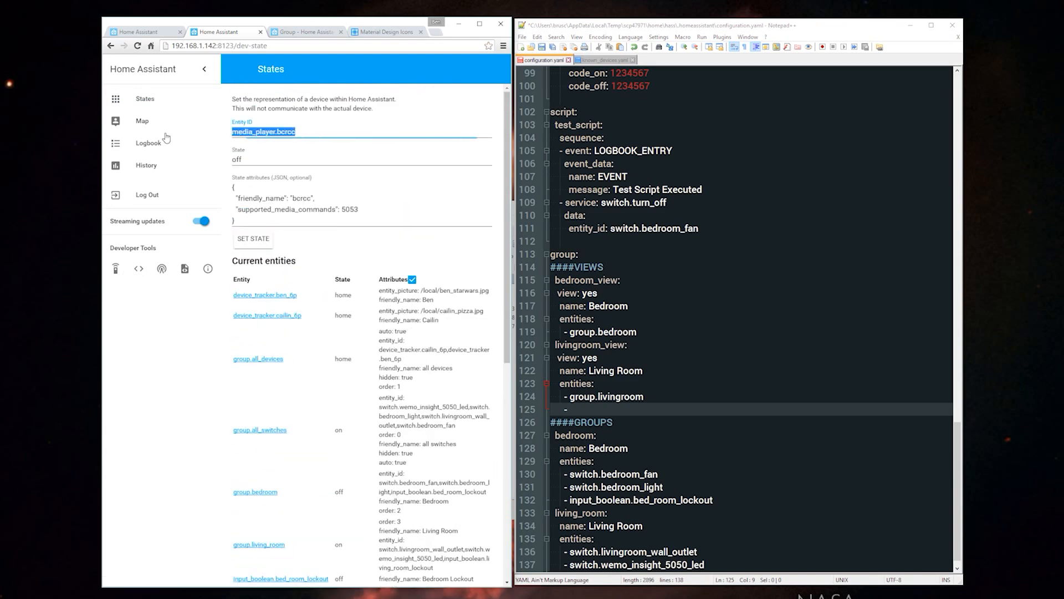
{"action": "left_click", "coordinate": [643, 409]}
{"action": "key", "text": "ctrl+v"}
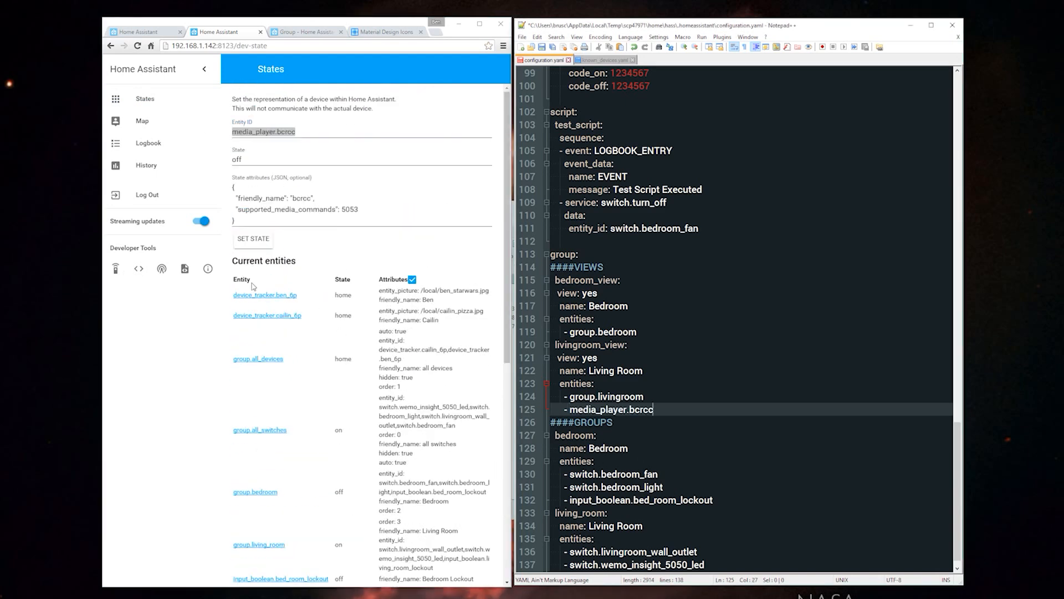
{"action": "left_click", "coordinate": [143, 100]}
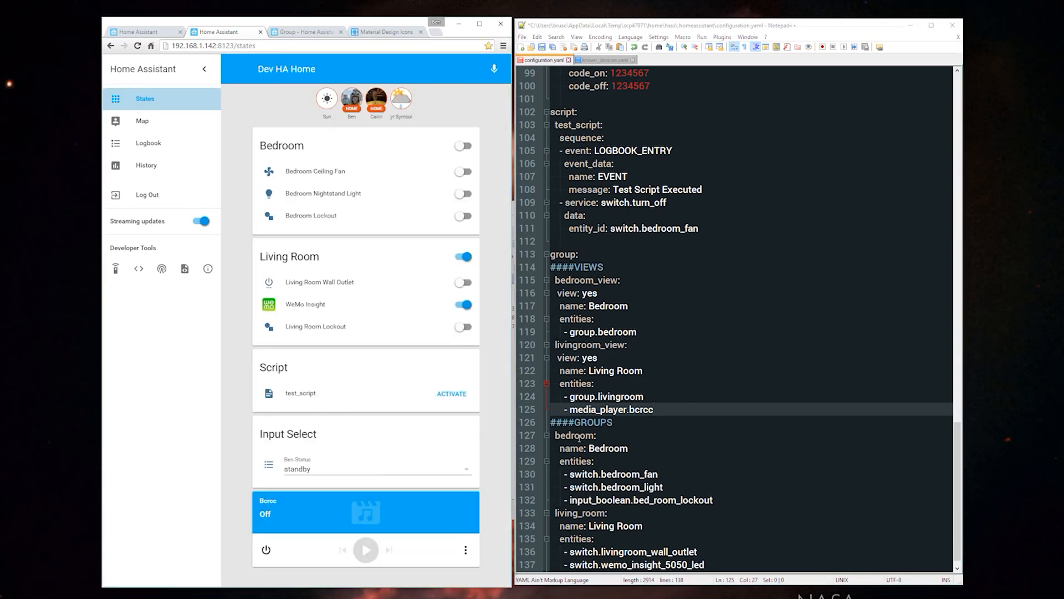
Step: Duplicate the livingroom_view block below itself, rename the copy family and set its name to Family
{"action": "scroll", "coordinate": [610, 421], "scroll_direction": "down", "scroll_amount": 1}
{"action": "left_click_drag", "start_coordinate": [662, 393], "coordinate": [518, 332]}
{"action": "left_click", "coordinate": [677, 397]}
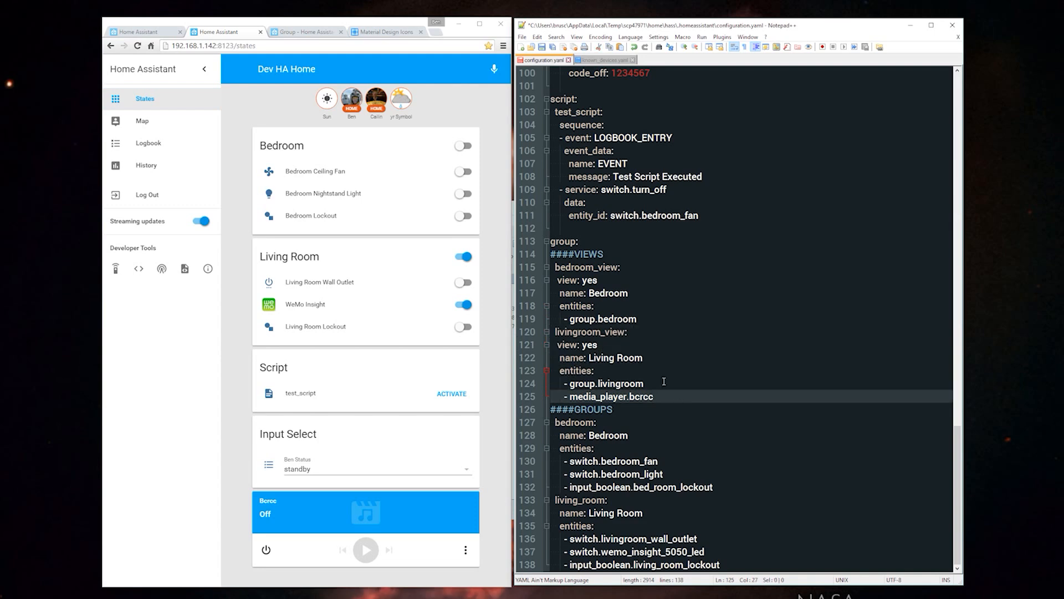
{"action": "key", "text": "Return"}
{"action": "key", "text": "ctrl+v"}
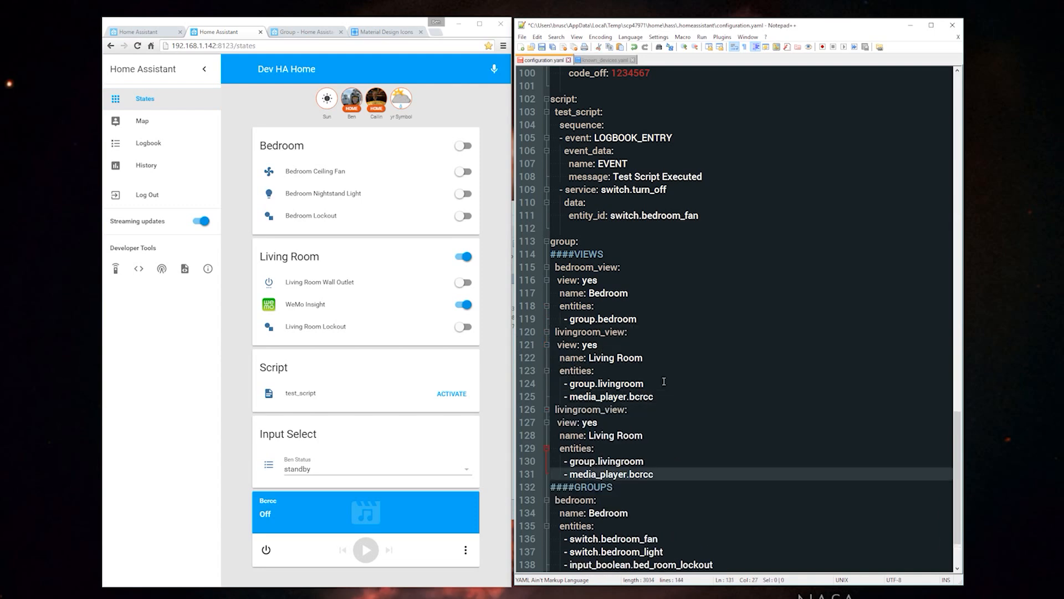
{"action": "double_click", "coordinate": [581, 409]}
{"action": "type", "text": "family:"}
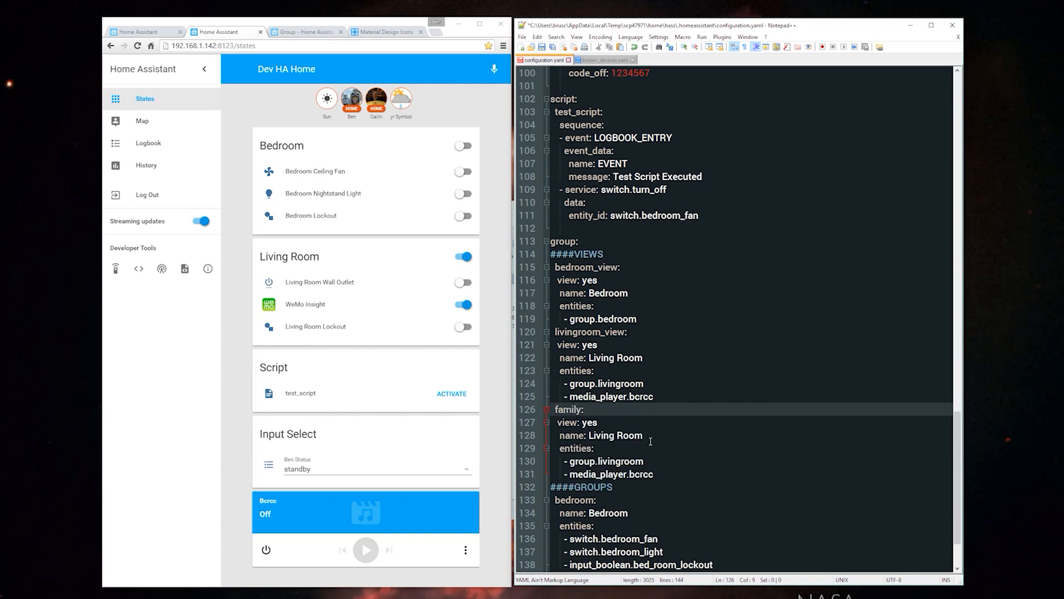
{"action": "left_click_drag", "start_coordinate": [643, 435], "coordinate": [592, 435]}
{"action": "type", "text": "Family"}
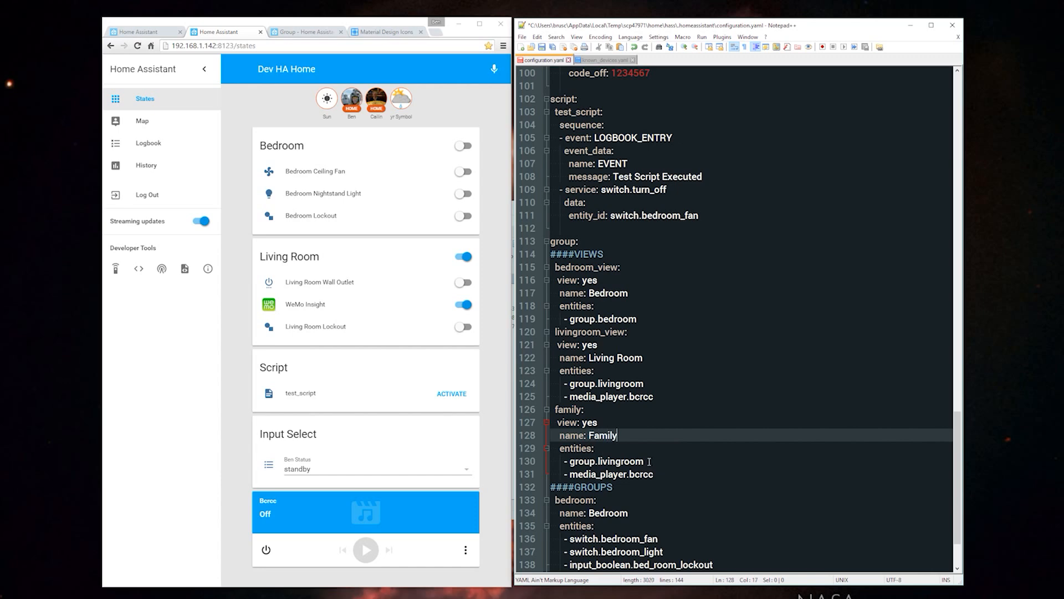
Step: Replace the family view's two entities with the two family members' device_tracker entities from the developer states list
{"action": "left_click_drag", "start_coordinate": [645, 461], "coordinate": [568, 461]}
{"action": "left_click", "coordinate": [137, 269]}
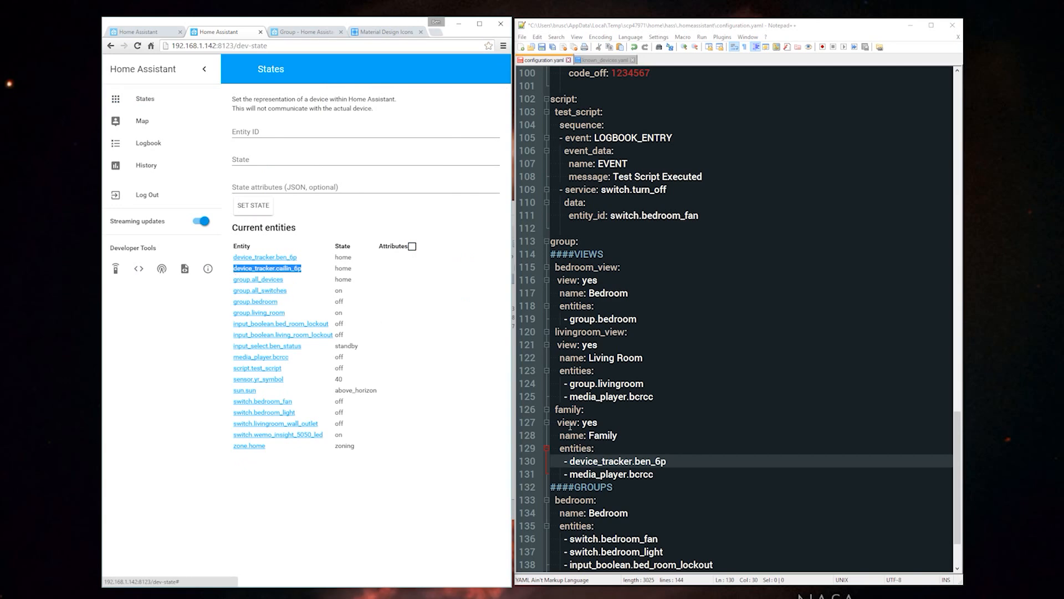
{"action": "left_click", "coordinate": [581, 473]}
{"action": "left_click_drag", "start_coordinate": [582, 474], "coordinate": [570, 474]}
{"action": "type", "text": "device_tracker.cailin_6p"}
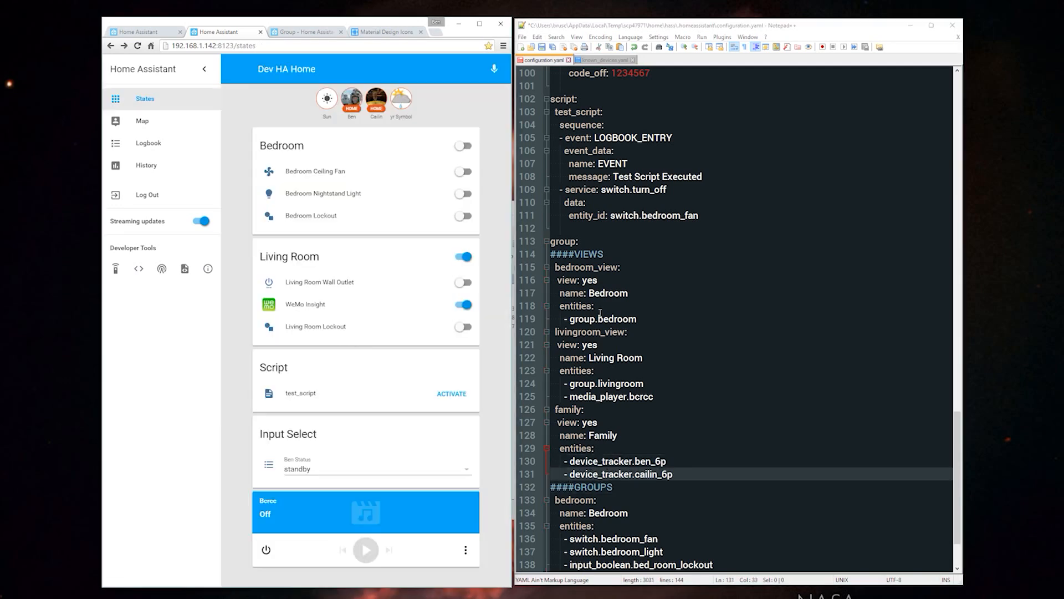
Step: Add the input_select status entity from the developer states list to the family view, save the configuration and return to the states overview
{"action": "left_click", "coordinate": [353, 102]}
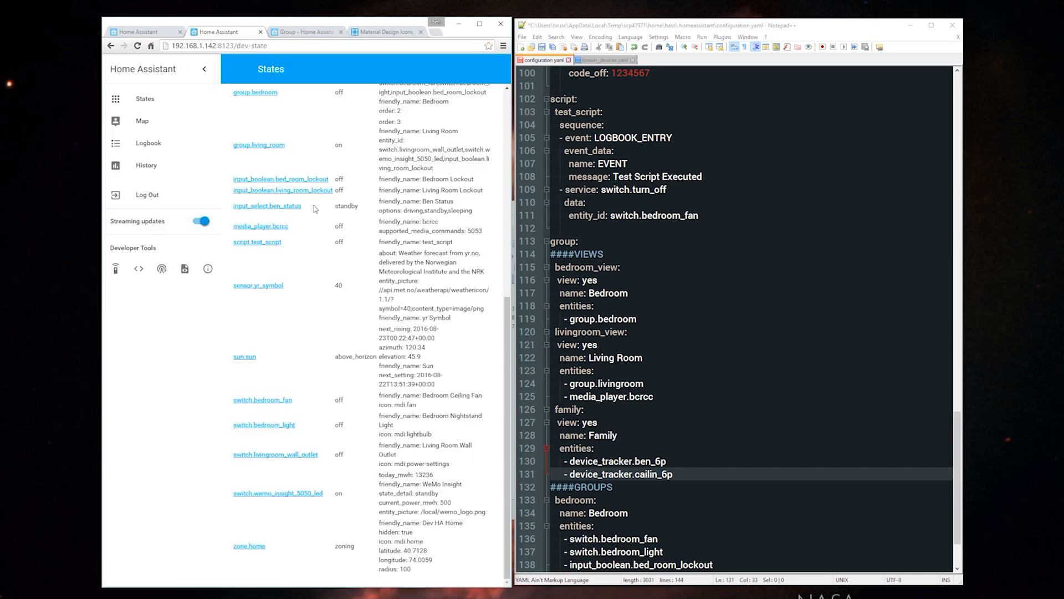
{"action": "left_click_drag", "start_coordinate": [302, 207], "coordinate": [233, 206]}
{"action": "key", "text": "ctrl+c"}
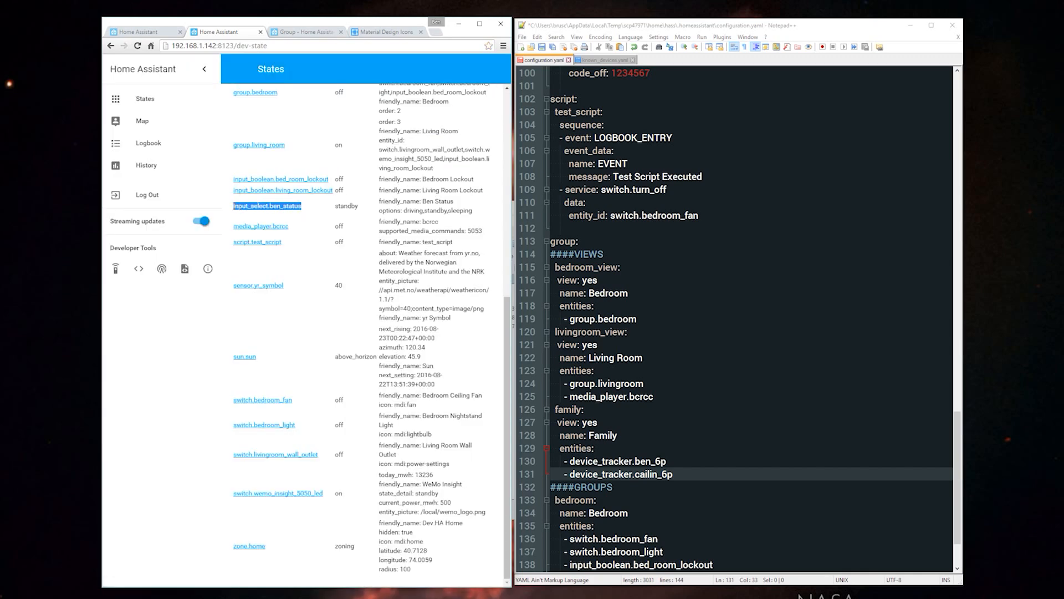
{"action": "left_click", "coordinate": [684, 478]}
{"action": "key", "text": "Return"}
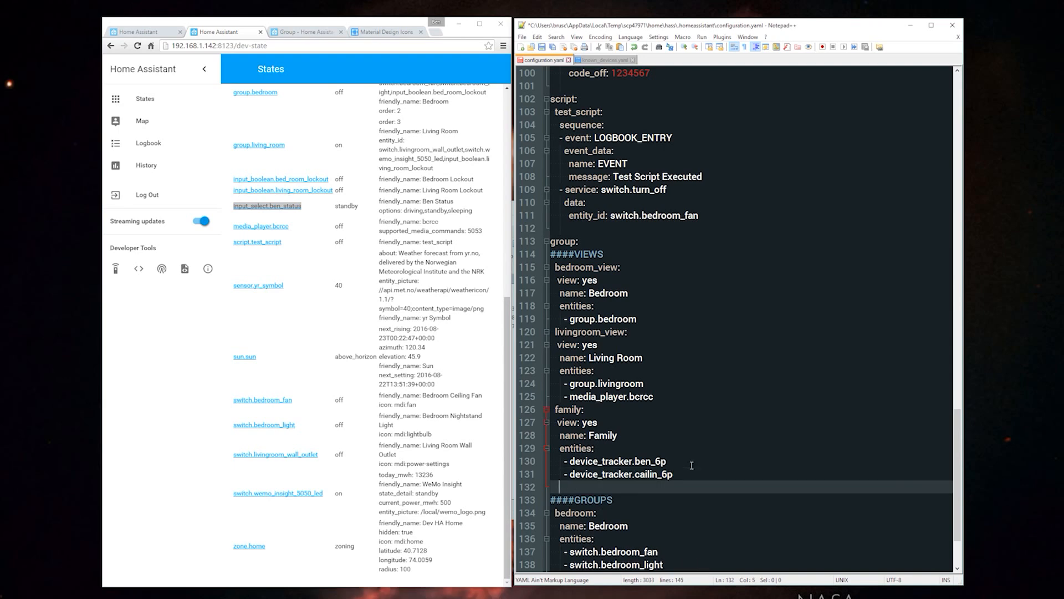
{"action": "type", "text": "-"}
{"action": "key", "text": "ctrl+v"}
{"action": "left_click", "coordinate": [158, 103]}
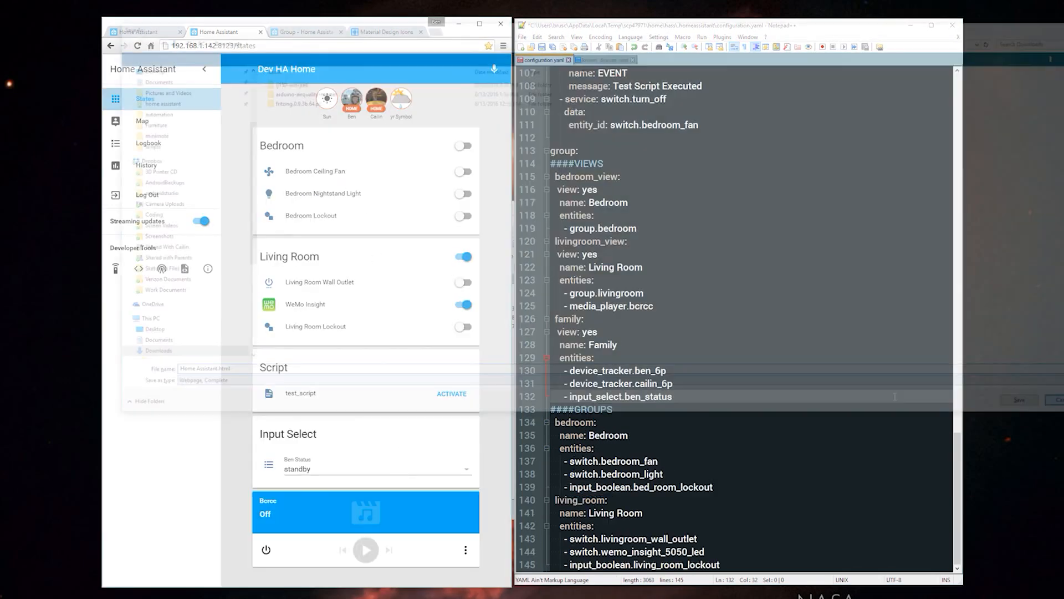
{"action": "scroll", "coordinate": [718, 364], "scroll_direction": "down", "scroll_amount": 2}
{"action": "left_click", "coordinate": [717, 366]}
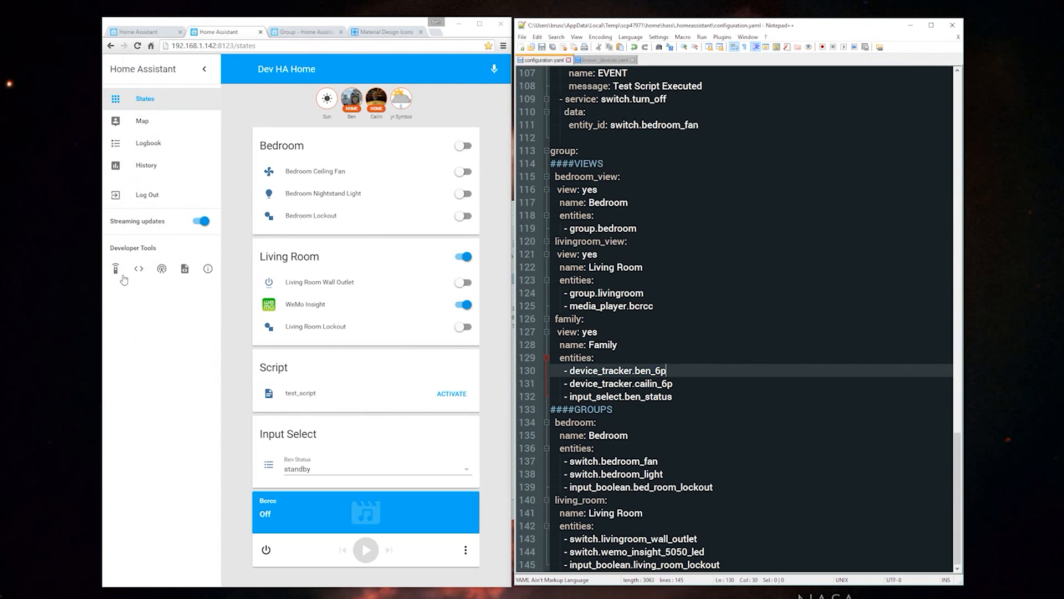
Step: Restart Home Assistant with the homeassistant/restart service and reopen the states overview
{"action": "left_click", "coordinate": [115, 270]}
{"action": "left_click", "coordinate": [443, 153]}
{"action": "left_click", "coordinate": [258, 209]}
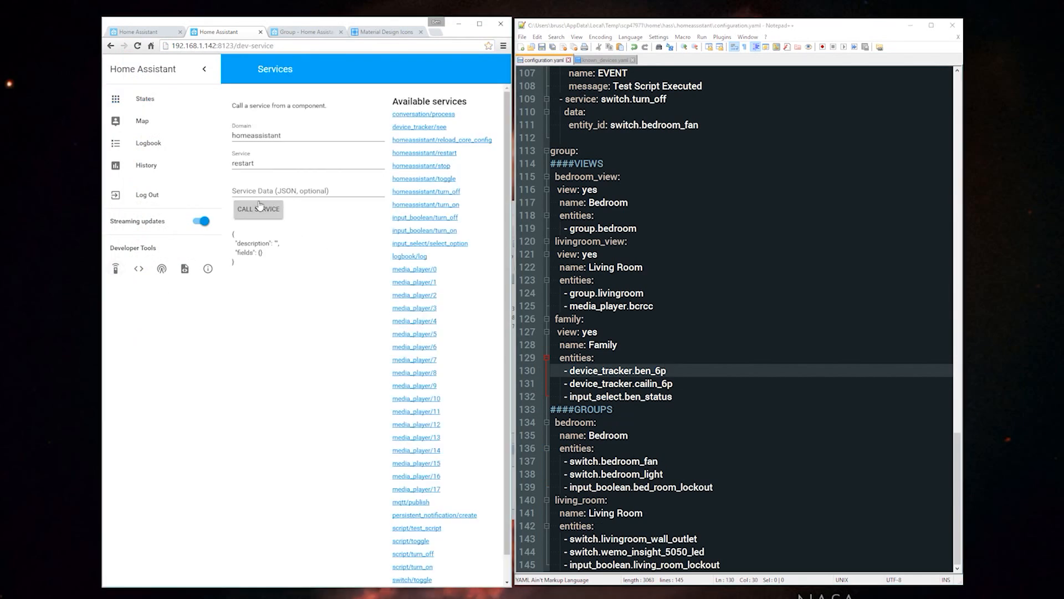
{"action": "left_click", "coordinate": [151, 46]}
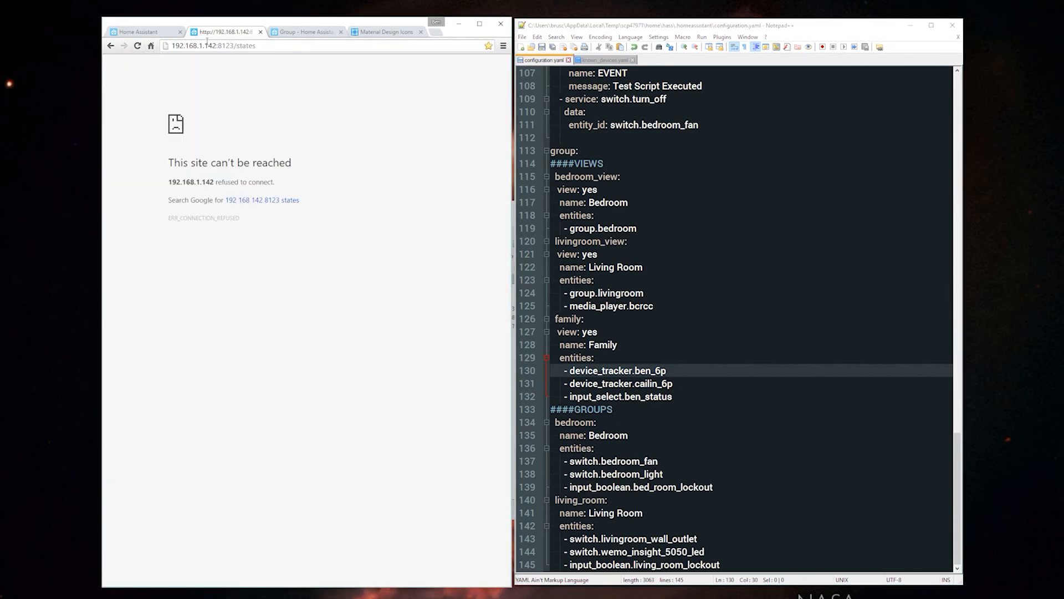
Step: Open home-assistant.log from the server's .homeassistant folder to check for startup errors, and return to configuration.yaml
{"action": "left_click", "coordinate": [644, 267]}
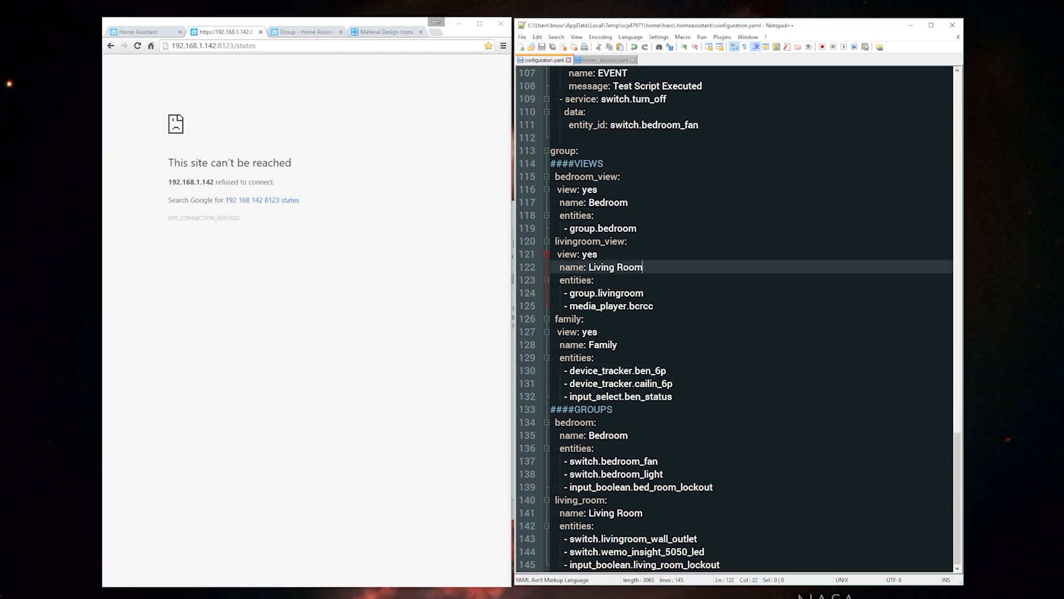
{"action": "left_click", "coordinate": [275, 589]}
{"action": "double_click", "coordinate": [358, 299]}
{"action": "double_click", "coordinate": [404, 344]}
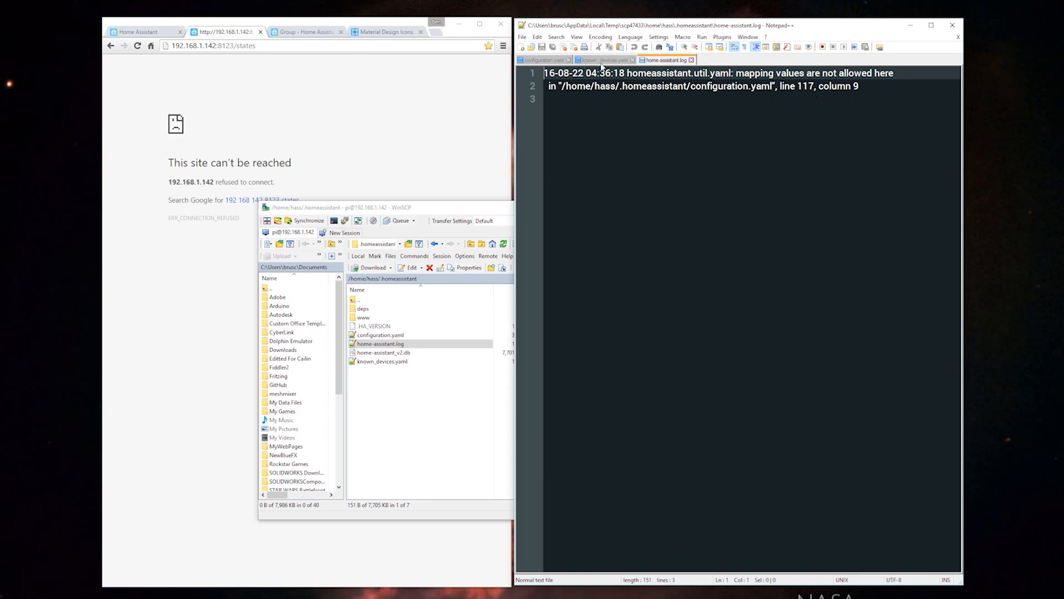
{"action": "left_click", "coordinate": [538, 59]}
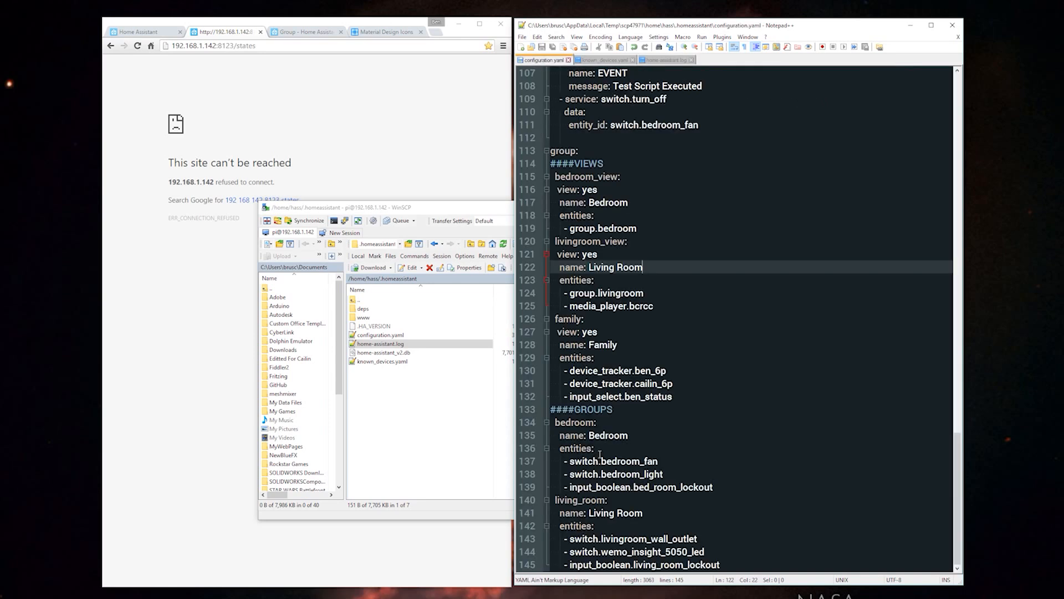
Step: Indent the view: yes lines of bedroom_view, livingroom_view and family to align with their name lines, and save the configuration
{"action": "left_click", "coordinate": [550, 203]}
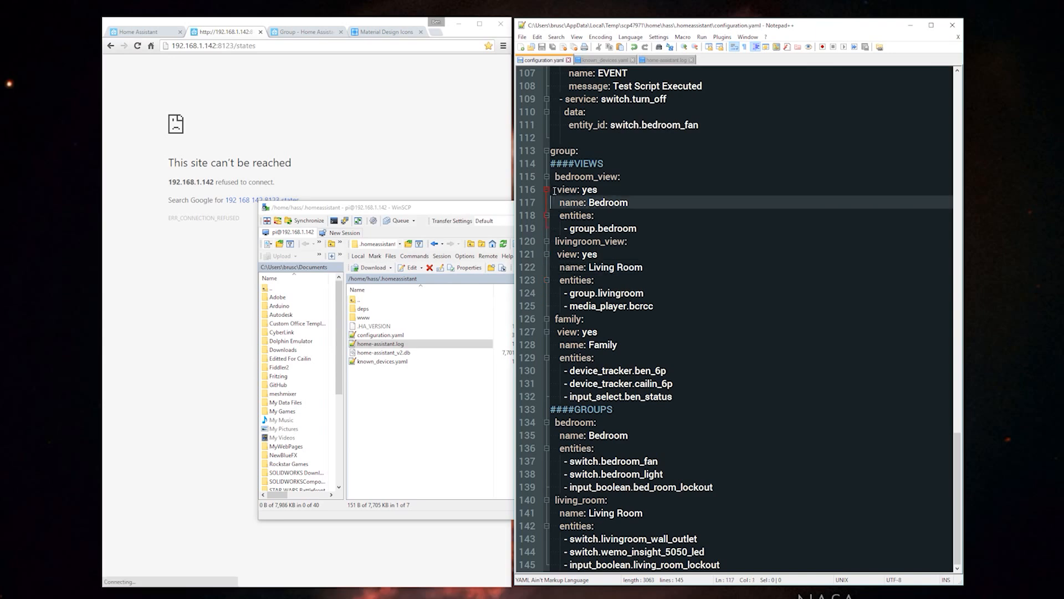
{"action": "left_click", "coordinate": [556, 191]}
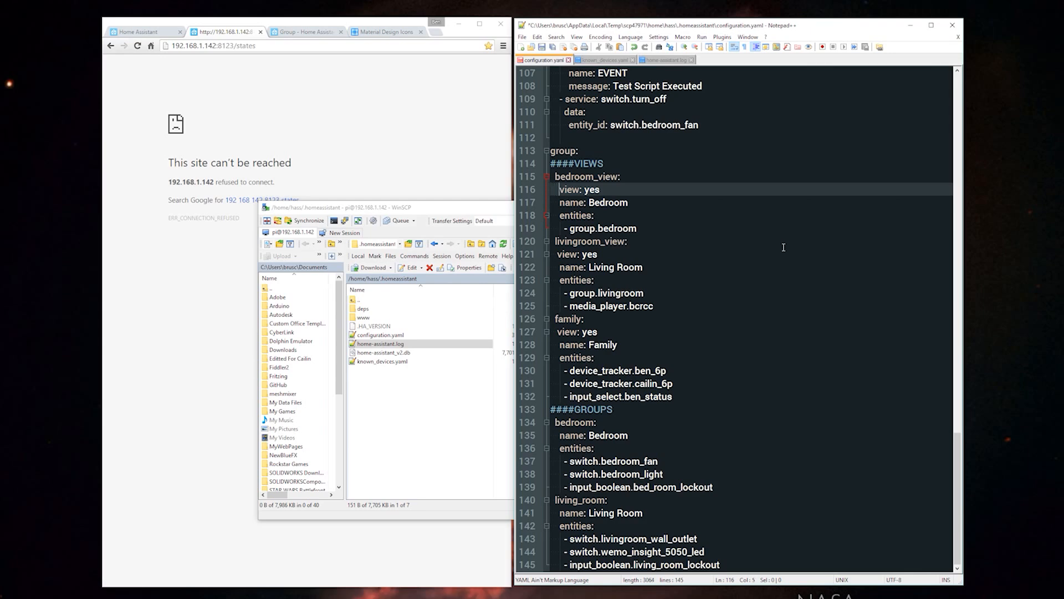
{"action": "key", "text": "ctrl+s"}
{"action": "left_click", "coordinate": [557, 256]}
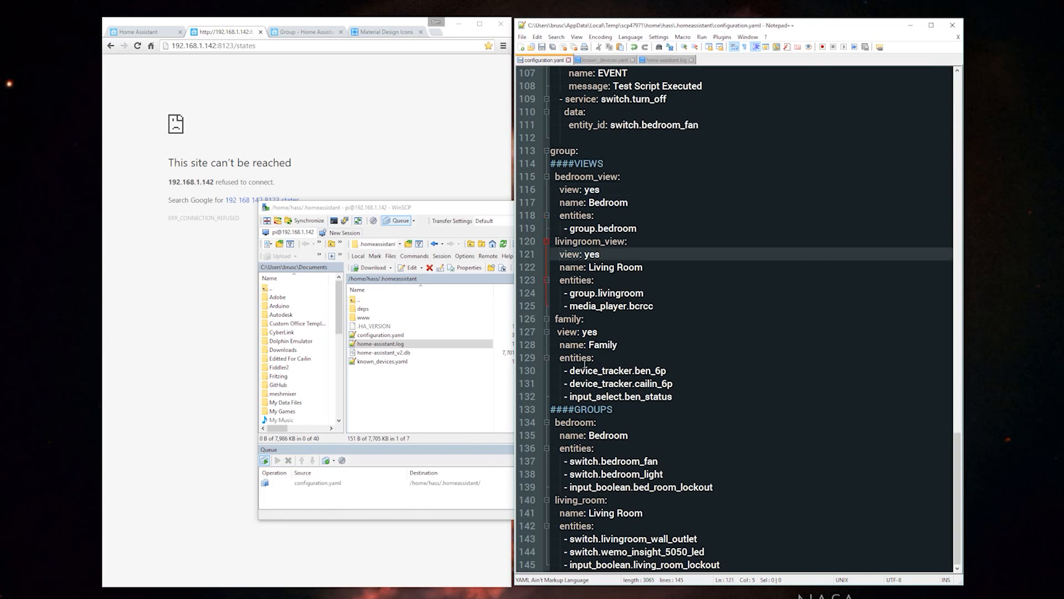
{"action": "key", "text": "ctrl+s"}
{"action": "left_click", "coordinate": [556, 331]}
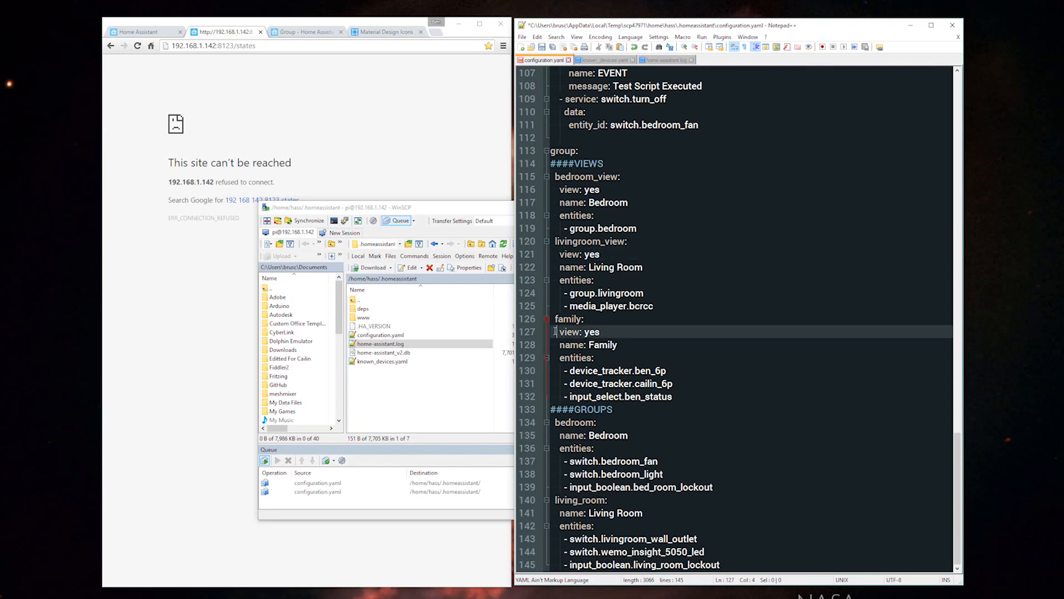
{"action": "key", "text": "ctrl+s"}
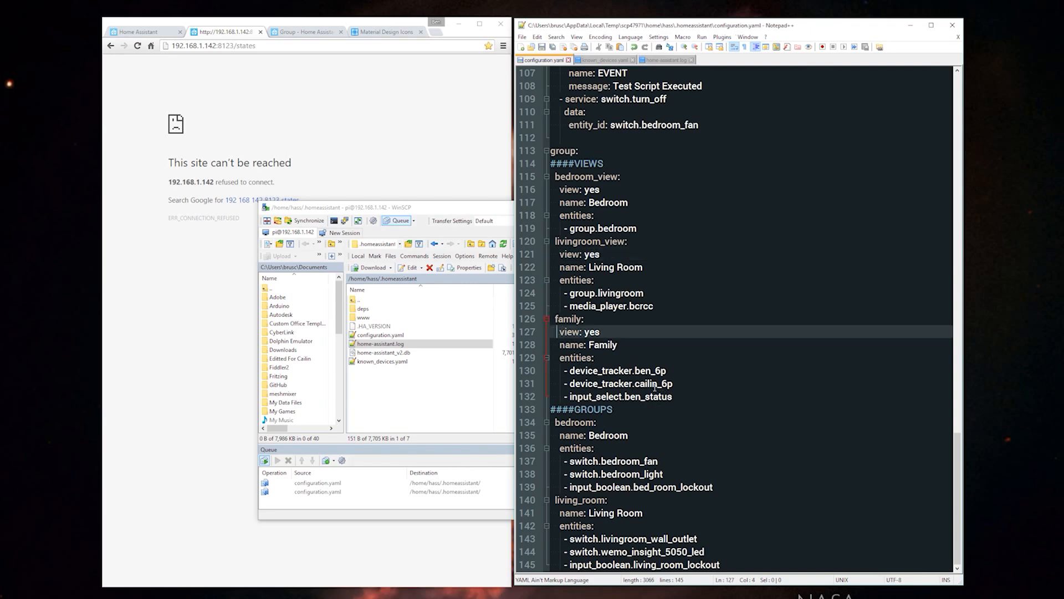
Step: Validate the complete configuration text with YAML Lint at yamllint.com
{"action": "key", "text": "ctrl+a"}
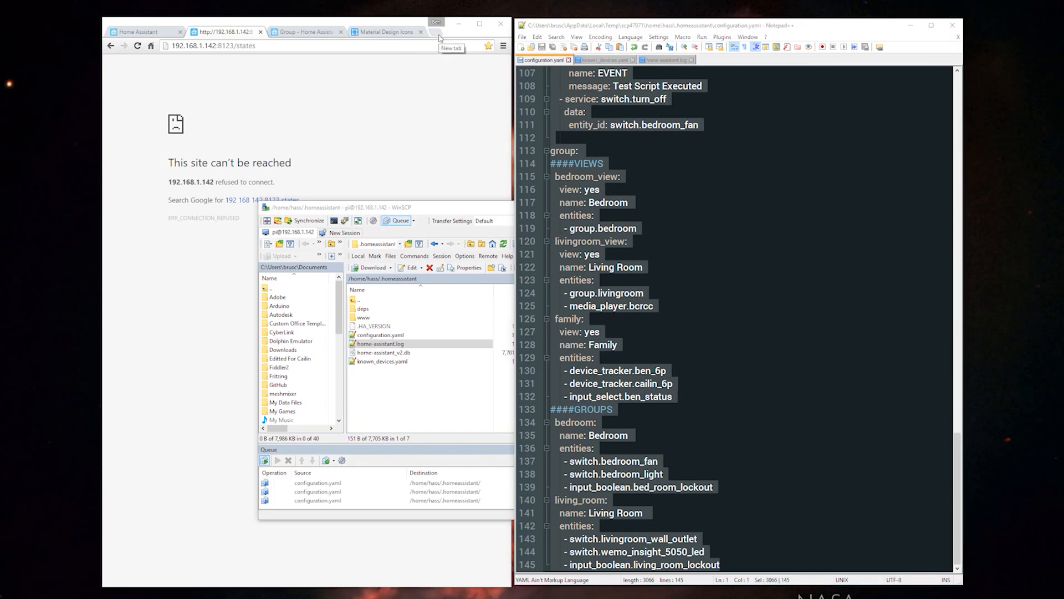
{"action": "left_click", "coordinate": [439, 38]}
{"action": "type", "text": "yamllint"}
{"action": "key", "text": "Return"}
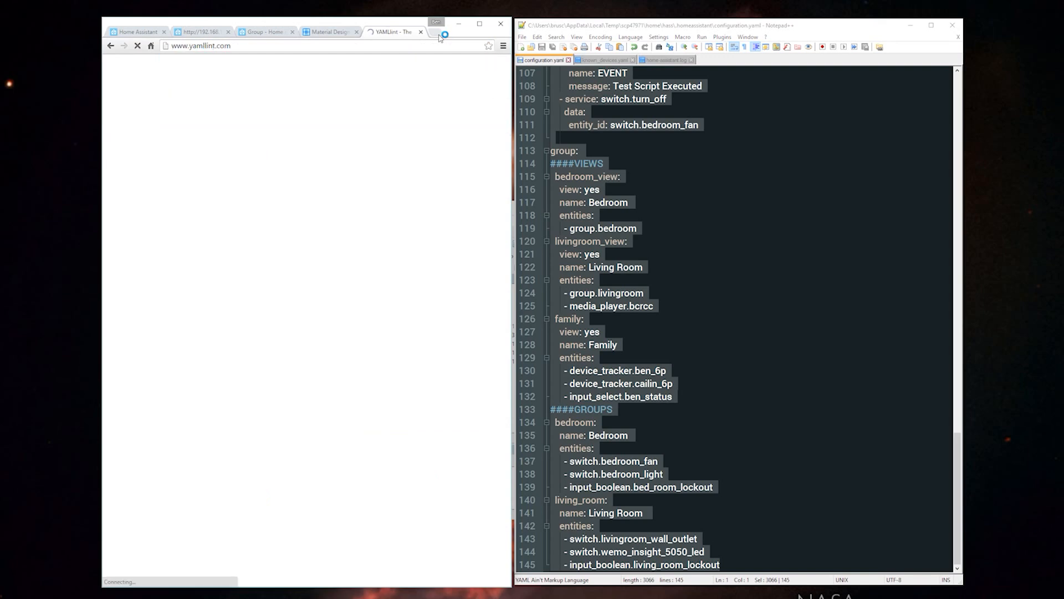
{"action": "left_click", "coordinate": [176, 152]}
{"action": "key", "text": "ctrl+v"}
{"action": "left_click", "coordinate": [115, 278]}
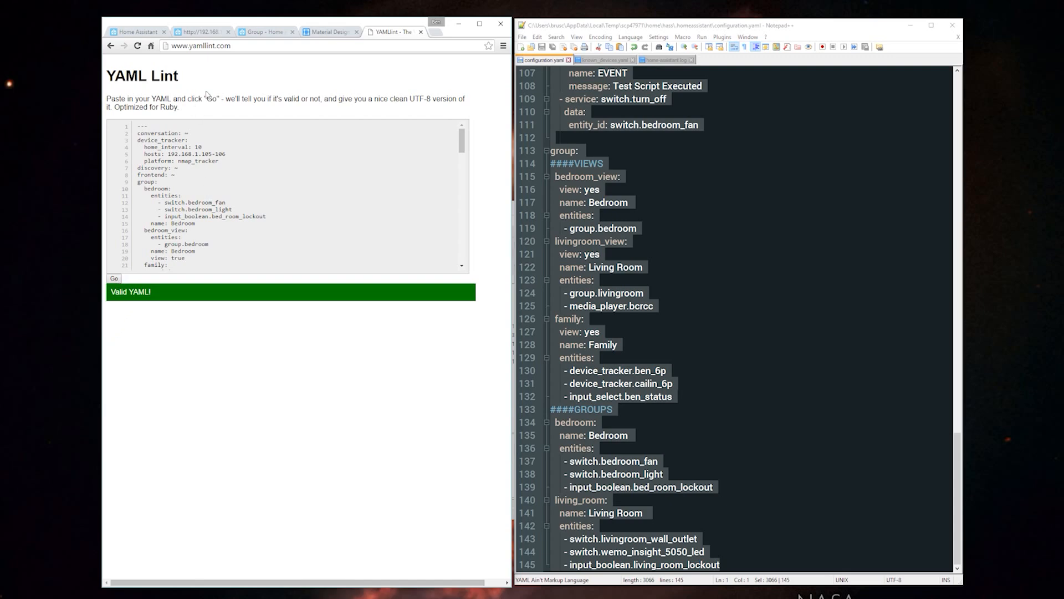
{"action": "left_click", "coordinate": [693, 306]}
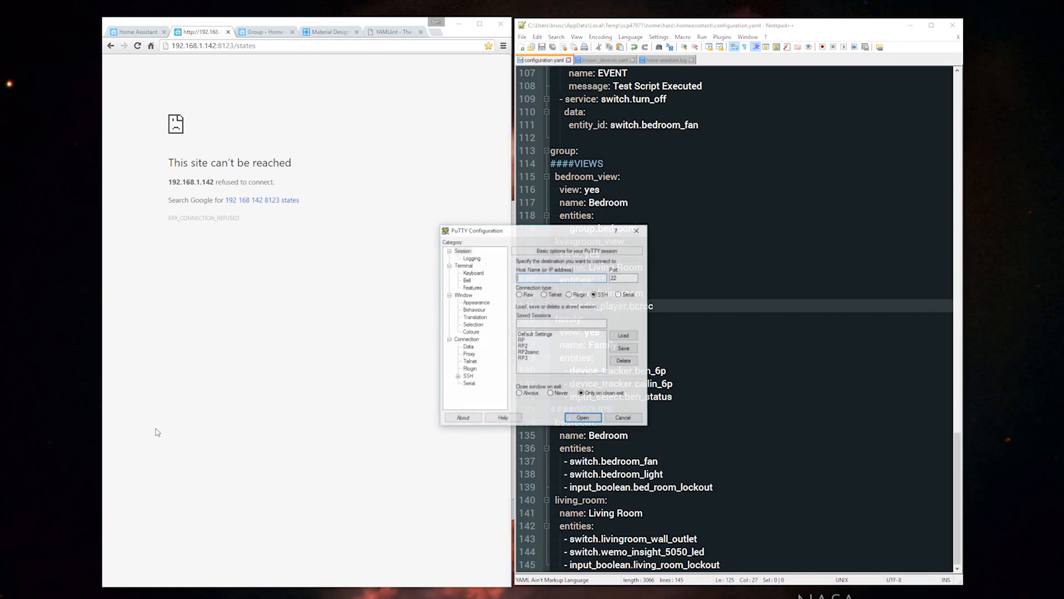
Step: Open the saved RP2 session in PuTTY and log in as pi with the account password
{"action": "left_click", "coordinate": [528, 346]}
{"action": "double_click", "coordinate": [528, 347]}
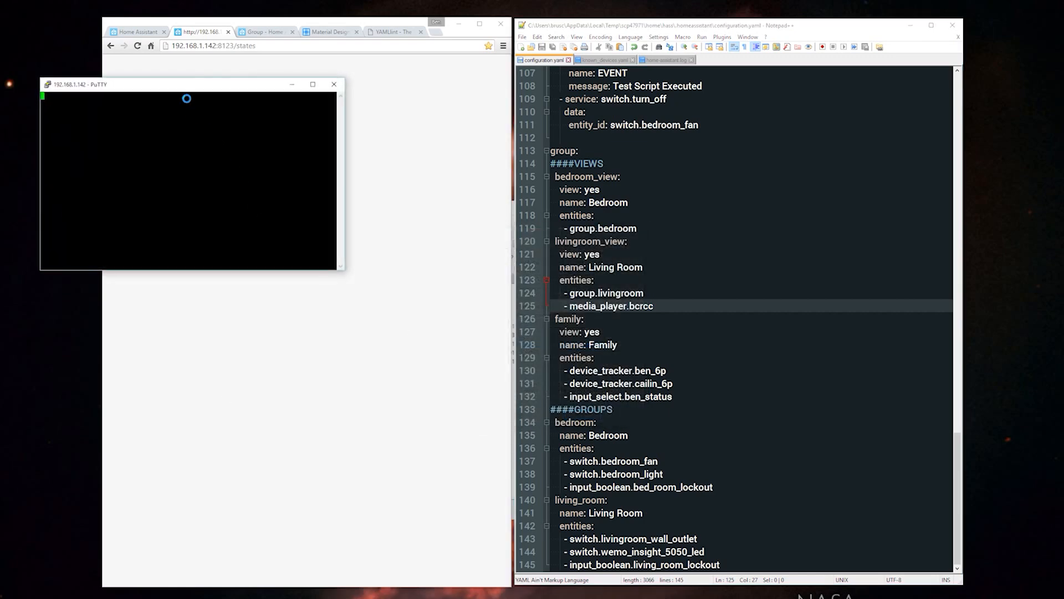
{"action": "left_click_drag", "start_coordinate": [197, 88], "coordinate": [577, 144]}
{"action": "type", "text": "pi"}
{"action": "key", "text": "Return"}
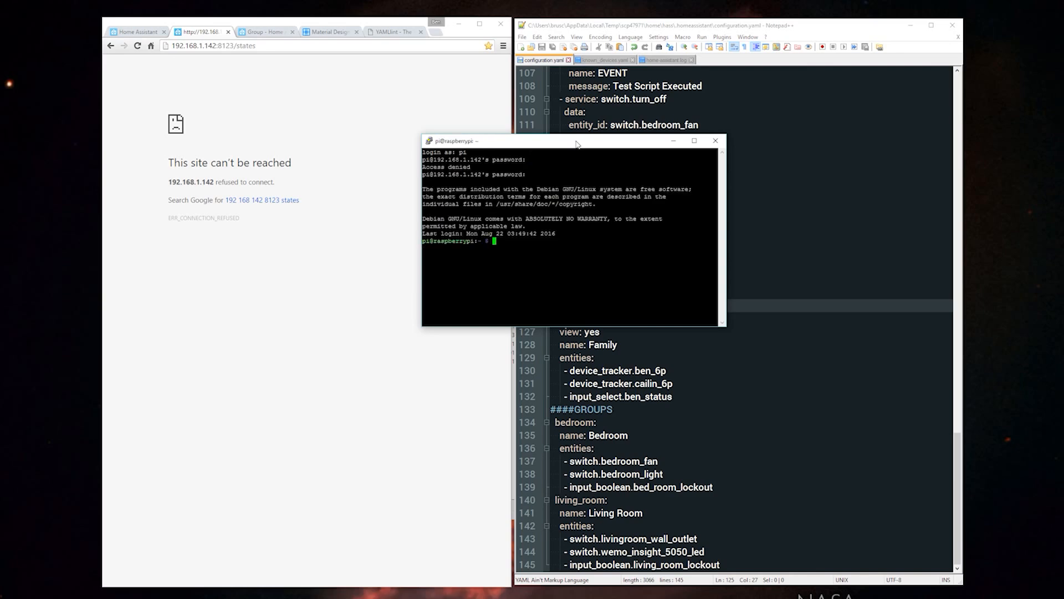
Step: Reboot the Raspberry Pi with sudo reboot, and open the Bedroom view in Home Assistant
{"action": "type", "text": "sudo reboot"}
{"action": "key", "text": "Return"}
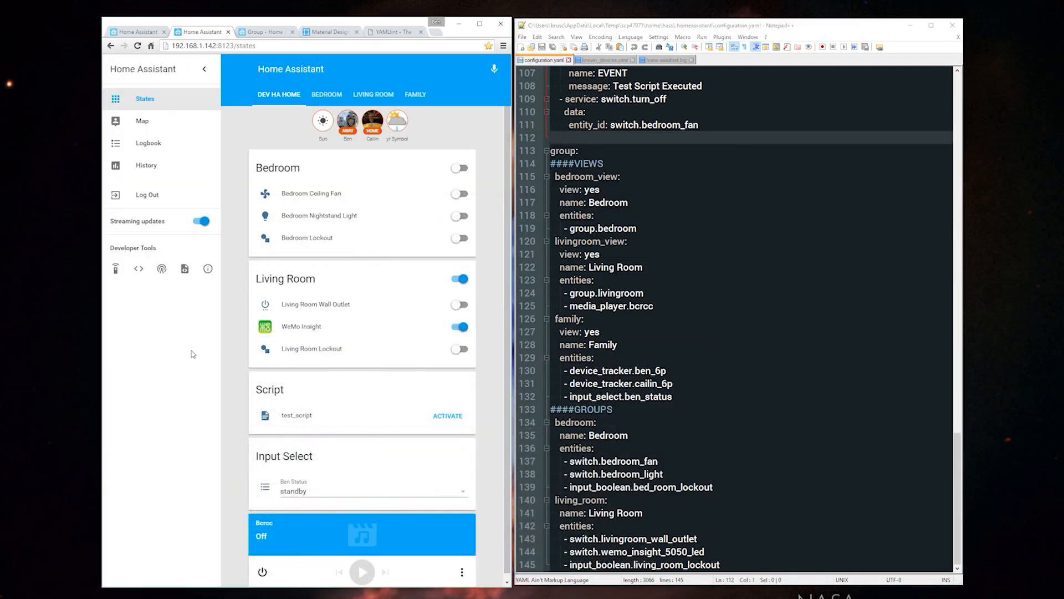
{"action": "left_click", "coordinate": [326, 95]}
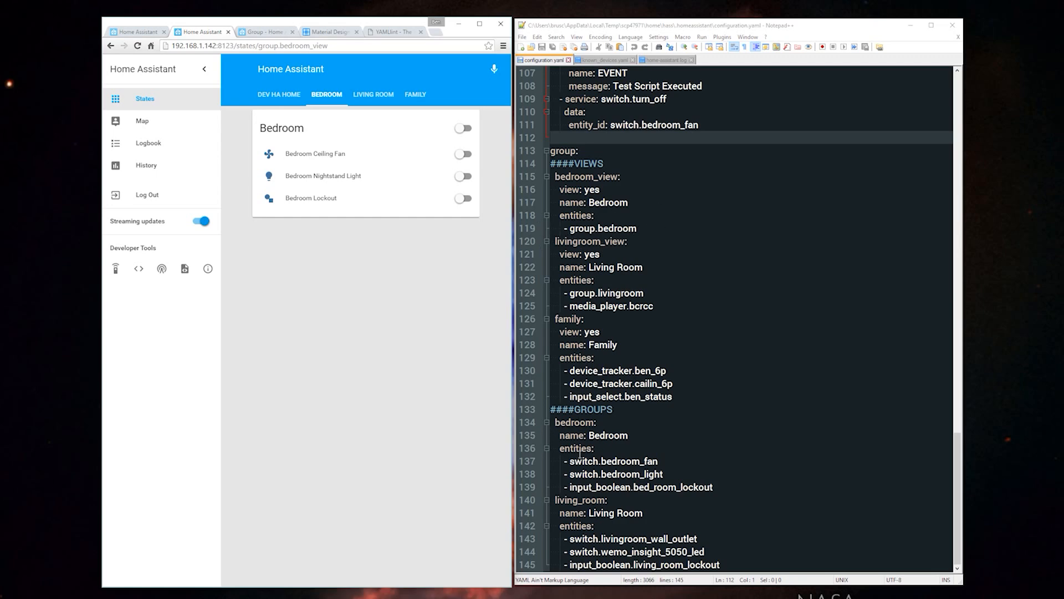
Step: Correct livingroom_view's group entity to group.living_room, save the configuration and open the Living Room view
{"action": "left_click", "coordinate": [624, 293]}
{"action": "type", "text": "_"}
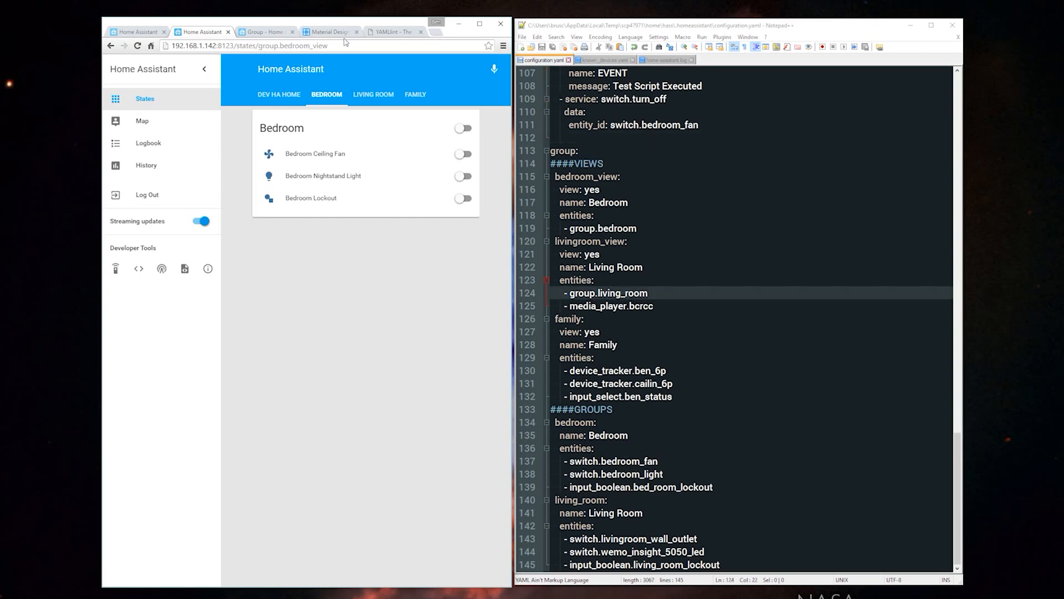
{"action": "left_click", "coordinate": [373, 104]}
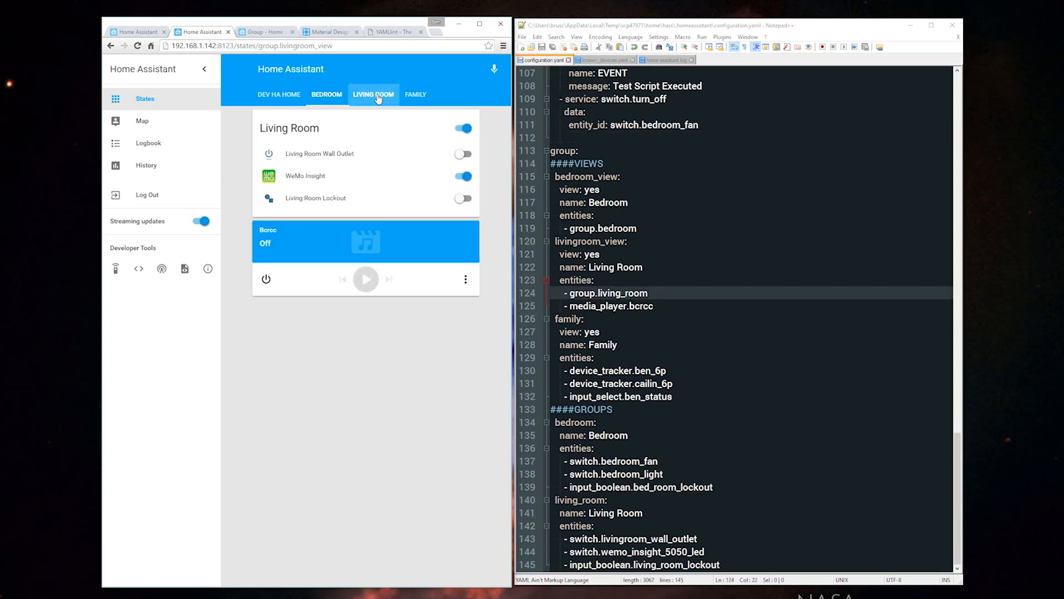
Step: Compare the livingroom_view block with the living_room group definition it references
{"action": "left_click_drag", "start_coordinate": [551, 241], "coordinate": [628, 306]}
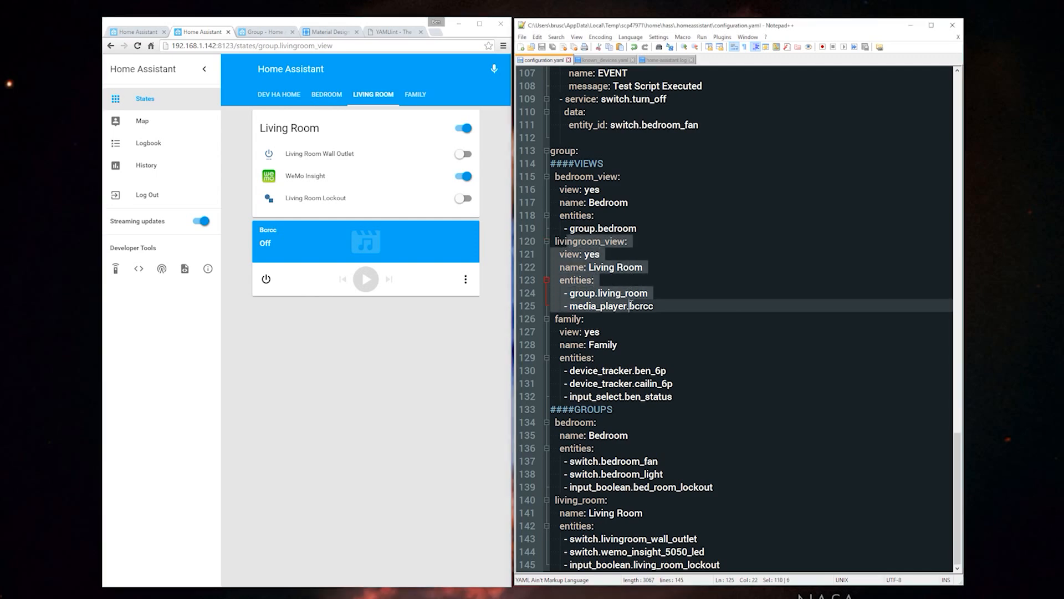
{"action": "left_click", "coordinate": [600, 293]}
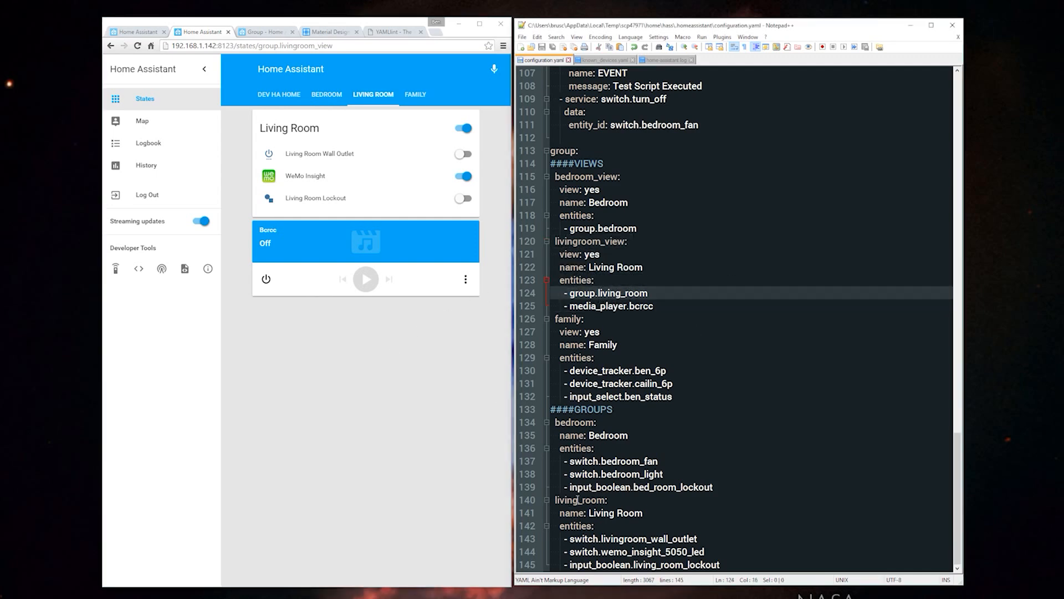
{"action": "left_click_drag", "start_coordinate": [550, 500], "coordinate": [721, 564]}
{"action": "left_click", "coordinate": [592, 306]}
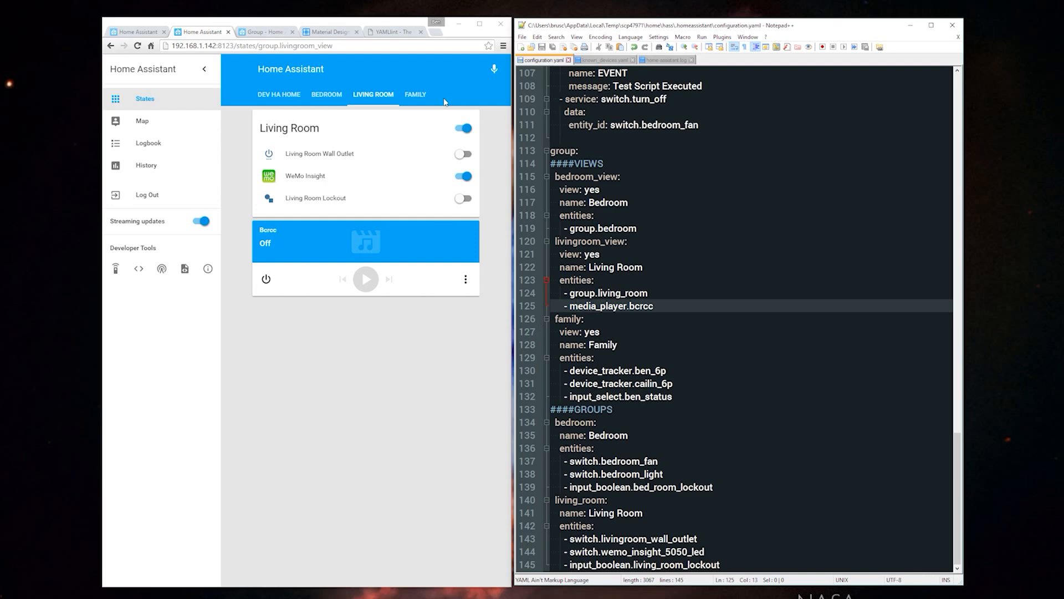
Step: Look through the Family, Dev HA Home, Bedroom and Living Room views, and review the cards on Dev HA Home
{"action": "left_click", "coordinate": [419, 96]}
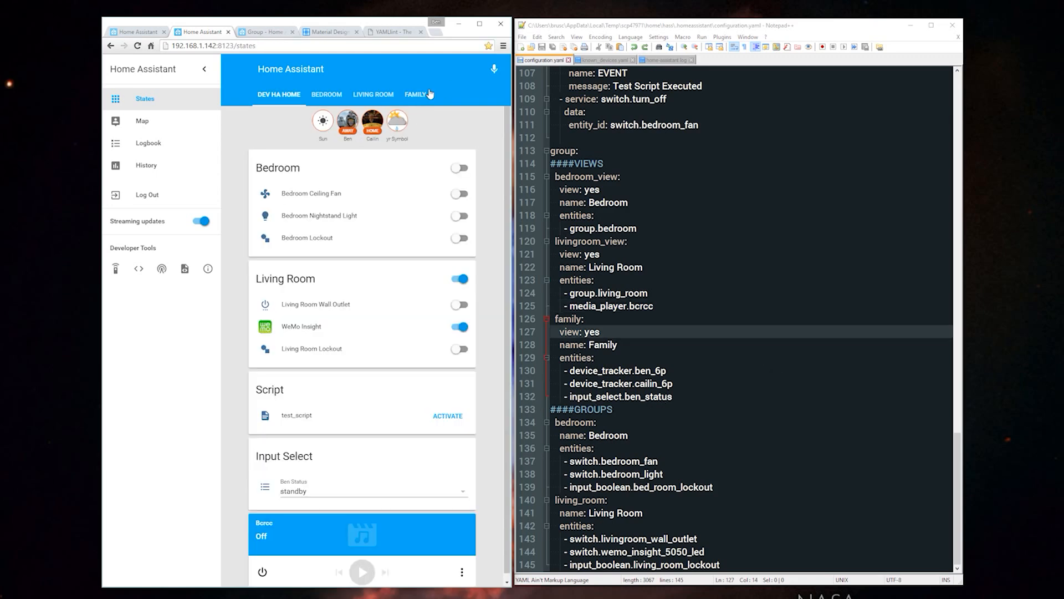
{"action": "left_click", "coordinate": [428, 95]}
{"action": "left_click", "coordinate": [274, 95]}
{"action": "left_click", "coordinate": [328, 95]}
{"action": "left_click", "coordinate": [358, 98]}
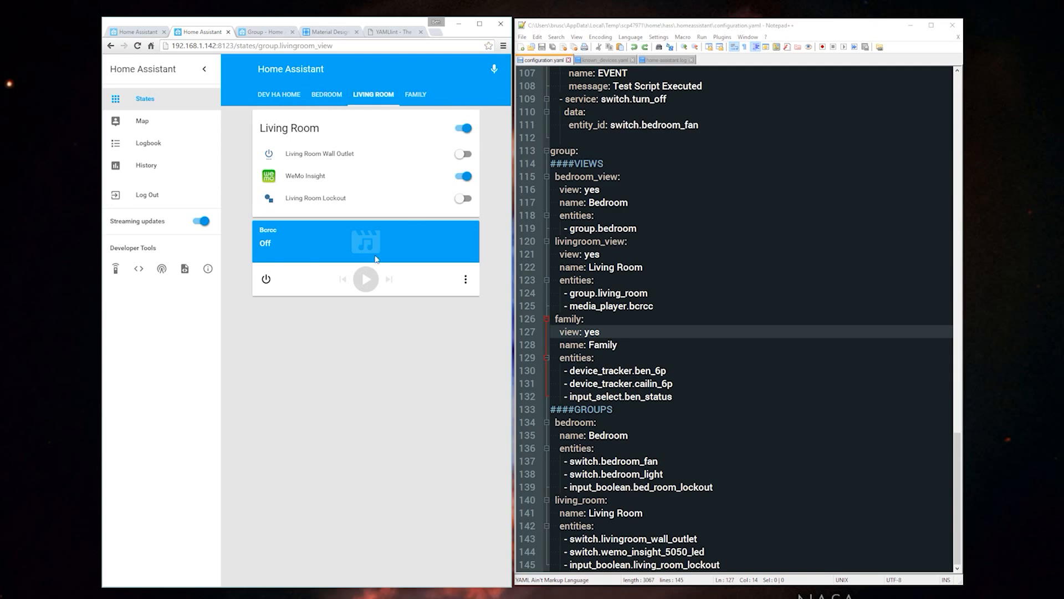
{"action": "left_click", "coordinate": [284, 100]}
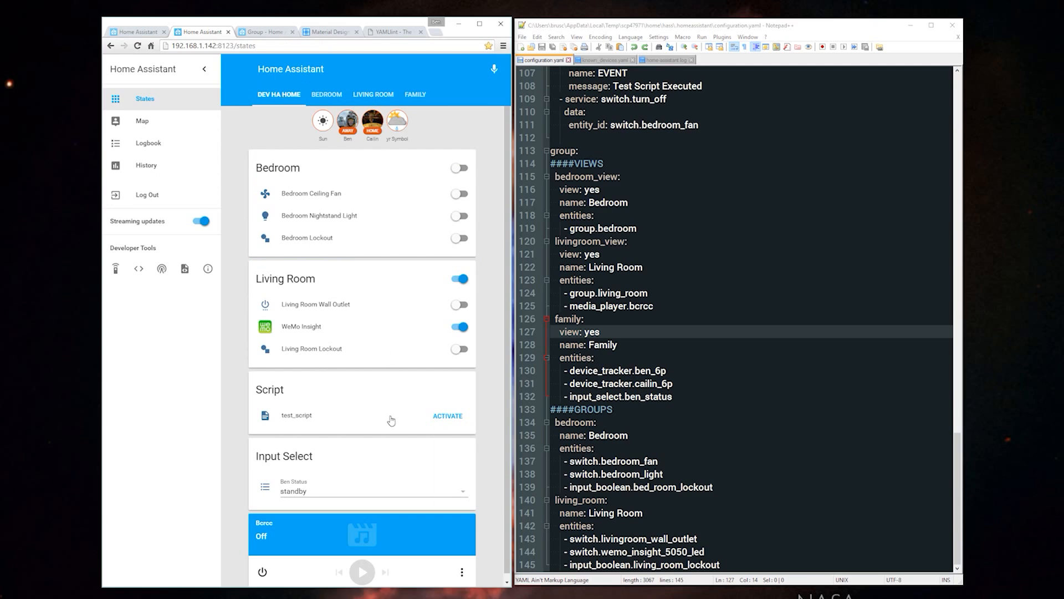
{"action": "scroll", "coordinate": [413, 404], "scroll_direction": "down", "scroll_amount": 1}
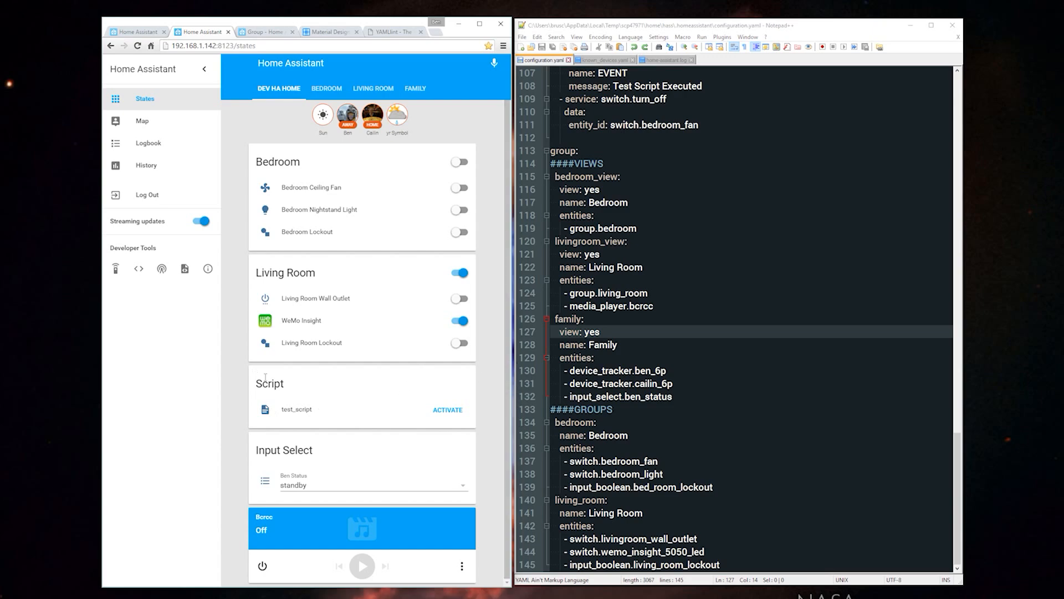
Step: Add a script.test_script entry to the customize section below the WeMo Insight switch's entity_picture line
{"action": "scroll", "coordinate": [627, 402], "scroll_direction": "up", "scroll_amount": 7}
{"action": "scroll", "coordinate": [626, 401], "scroll_direction": "up", "scroll_amount": 20}
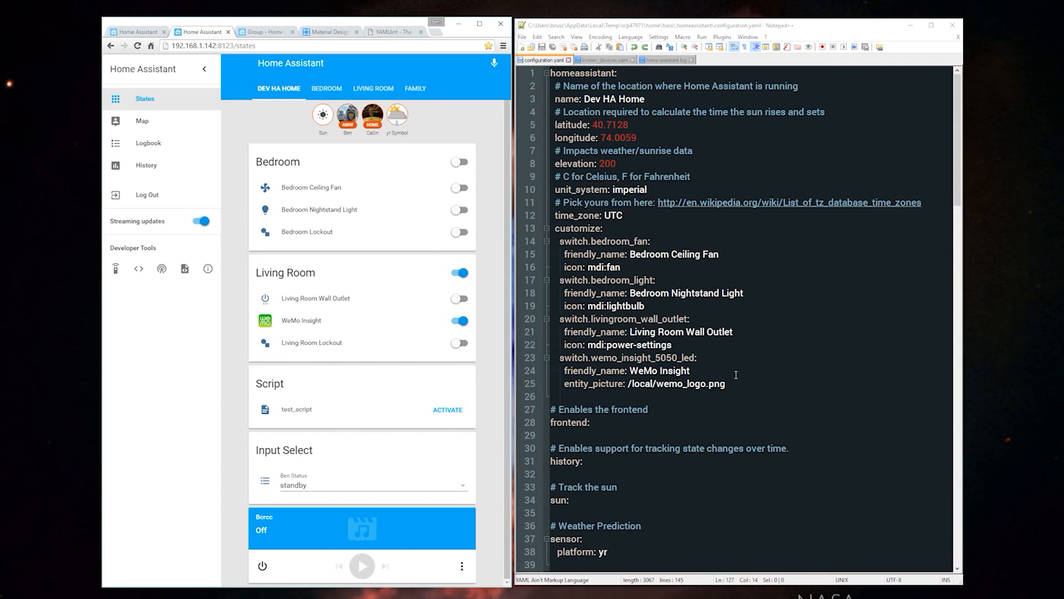
{"action": "left_click", "coordinate": [717, 359]}
{"action": "left_click", "coordinate": [729, 383]}
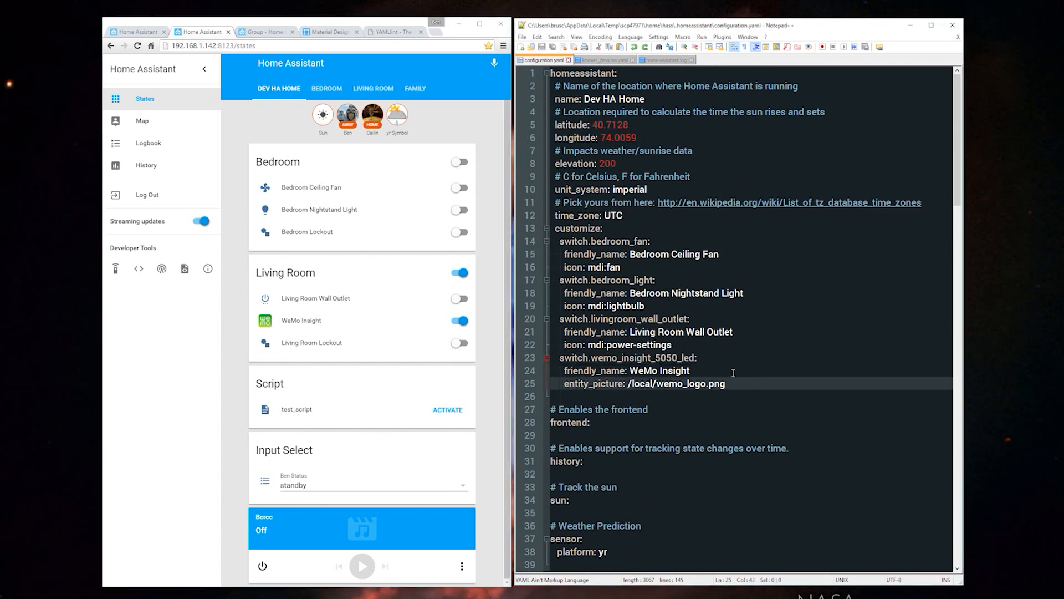
{"action": "key", "text": "Return"}
{"action": "type", "text": "switch.wemo_insight_5050_led"}
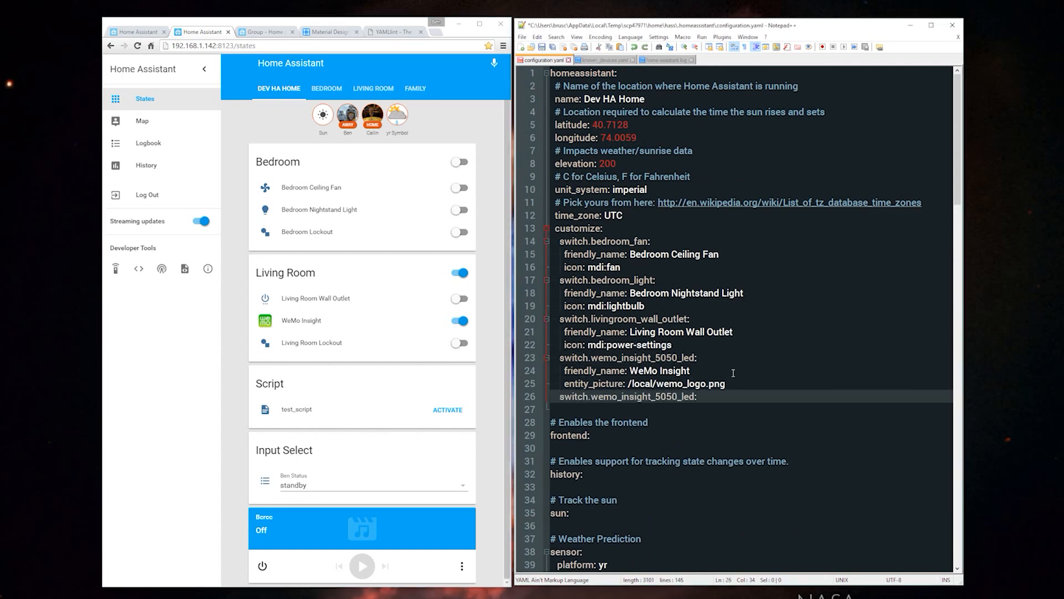
{"action": "key", "text": "BackSpace"}
{"action": "key", "text": "BackSpace"}
{"action": "key", "text": "BackSpace"}
{"action": "key", "text": "BackSpace"}
{"action": "key", "text": "BackSpace"}
{"action": "key", "text": "BackSpace"}
{"action": "key", "text": "BackSpace"}
{"action": "key", "text": "BackSpace"}
{"action": "key", "text": "BackSpace"}
{"action": "key", "text": "BackSpace"}
{"action": "key", "text": "BackSpace"}
{"action": "key", "text": "BackSpace"}
{"action": "key", "text": "BackSpace"}
{"action": "key", "text": "BackSpace"}
{"action": "key", "text": "BackSpace"}
{"action": "key", "text": "BackSpace"}
{"action": "key", "text": "BackSpace"}
{"action": "key", "text": "BackSpace"}
{"action": "key", "text": "BackSpace"}
{"action": "key", "text": "BackSpace"}
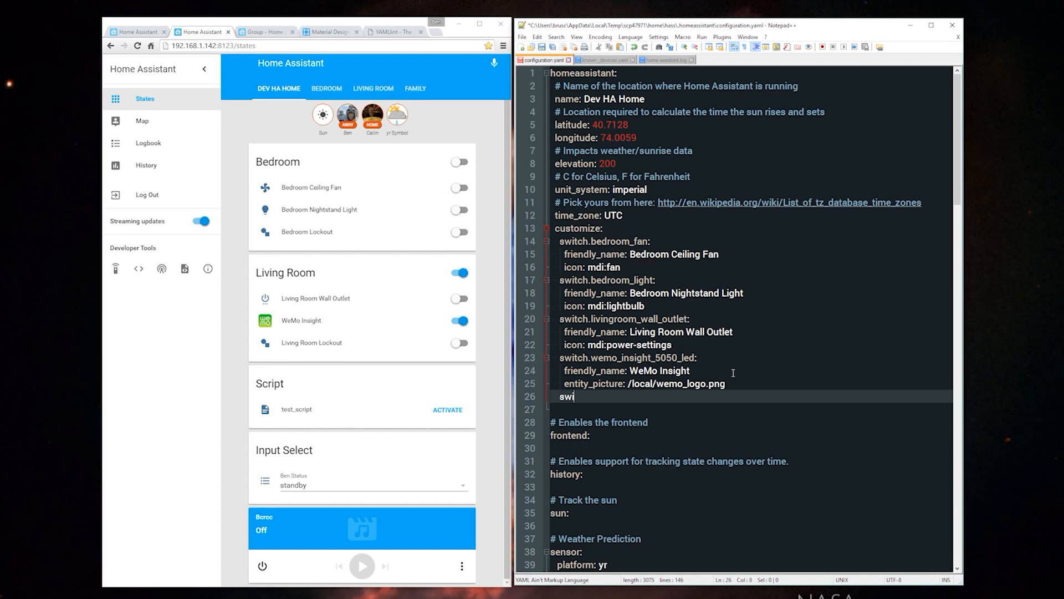
{"action": "type", "text": "script.test_script"}
{"action": "key", "text": "Return"}
{"action": "key", "text": "Return"}
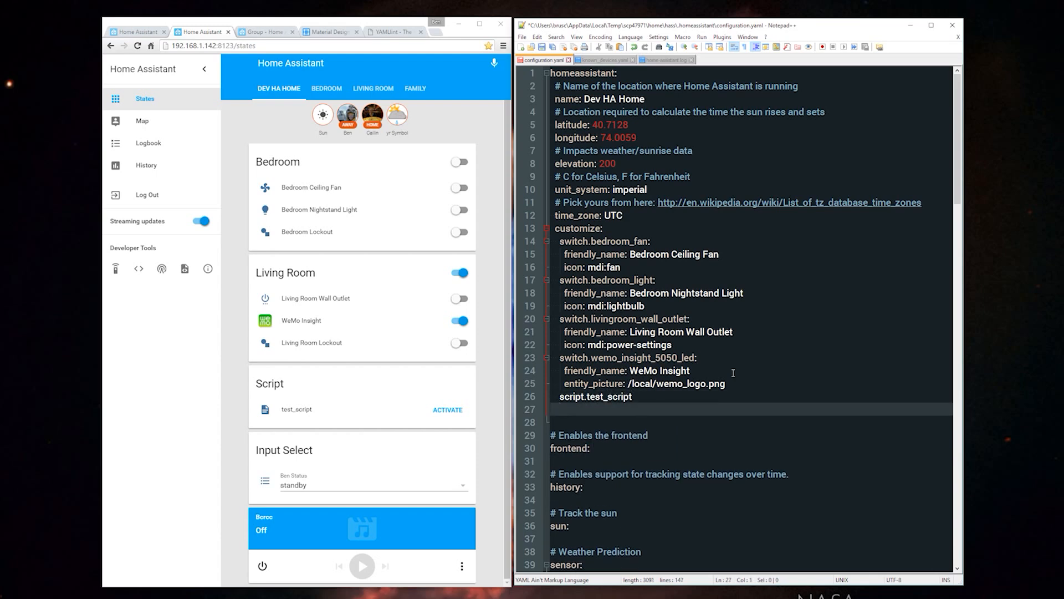
Step: Set hidden: yes under script.test_script, add the missing colon after its name and save the configuration
{"action": "type", "text": "hidden: yes"}
{"action": "key", "text": "Escape"}
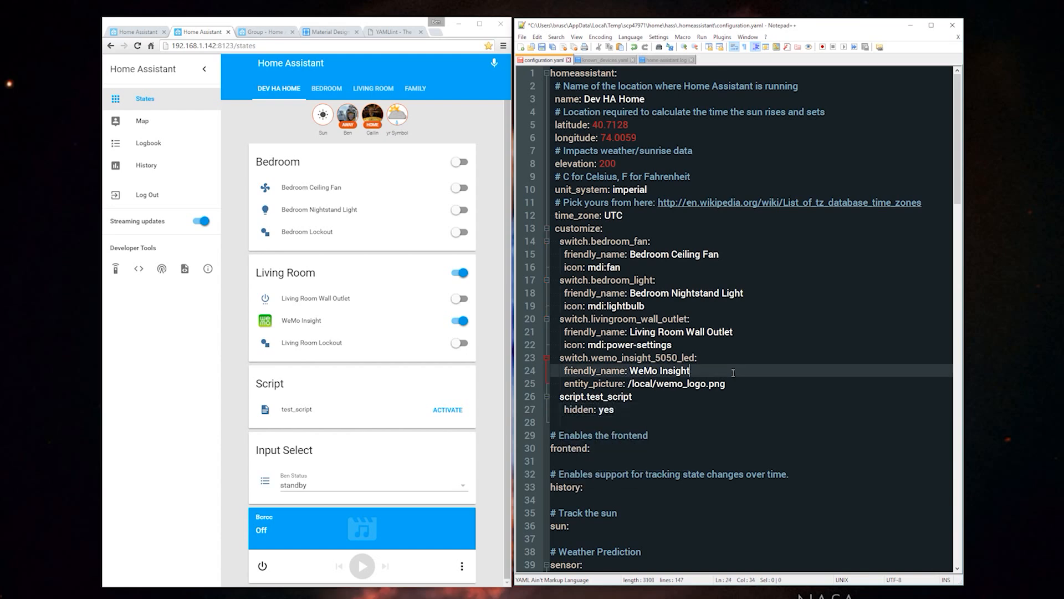
{"action": "left_click", "coordinate": [712, 395]}
{"action": "type", "text": ":"}
{"action": "left_click", "coordinate": [773, 368]}
{"action": "key", "text": "ctrl+s"}
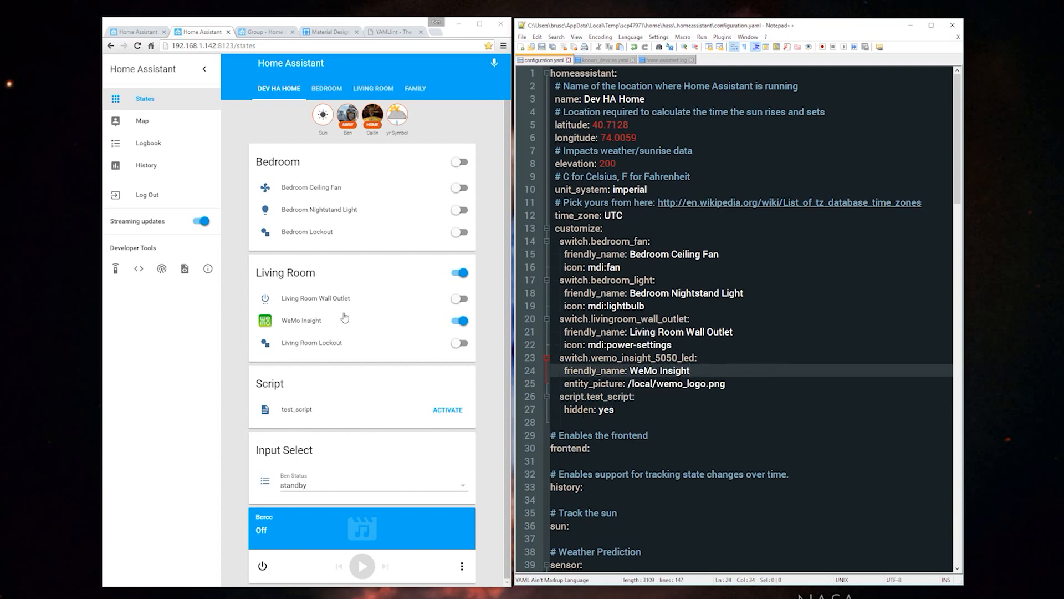
{"action": "scroll", "coordinate": [698, 336], "scroll_direction": "down", "scroll_amount": 2}
{"action": "scroll", "coordinate": [698, 337], "scroll_direction": "down", "scroll_amount": 12}
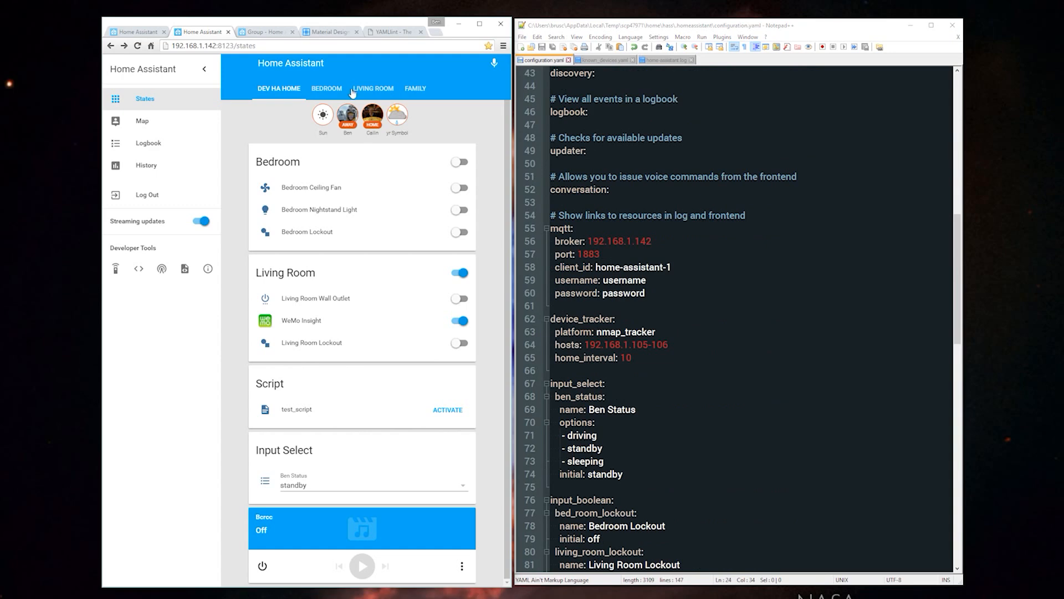
Step: Open a new line for another group below input_boolean.living_room_lockout at the end of the living_room group
{"action": "left_click", "coordinate": [323, 115]}
{"action": "left_click", "coordinate": [239, 161]}
{"action": "scroll", "coordinate": [655, 333], "scroll_direction": "down", "scroll_amount": 20}
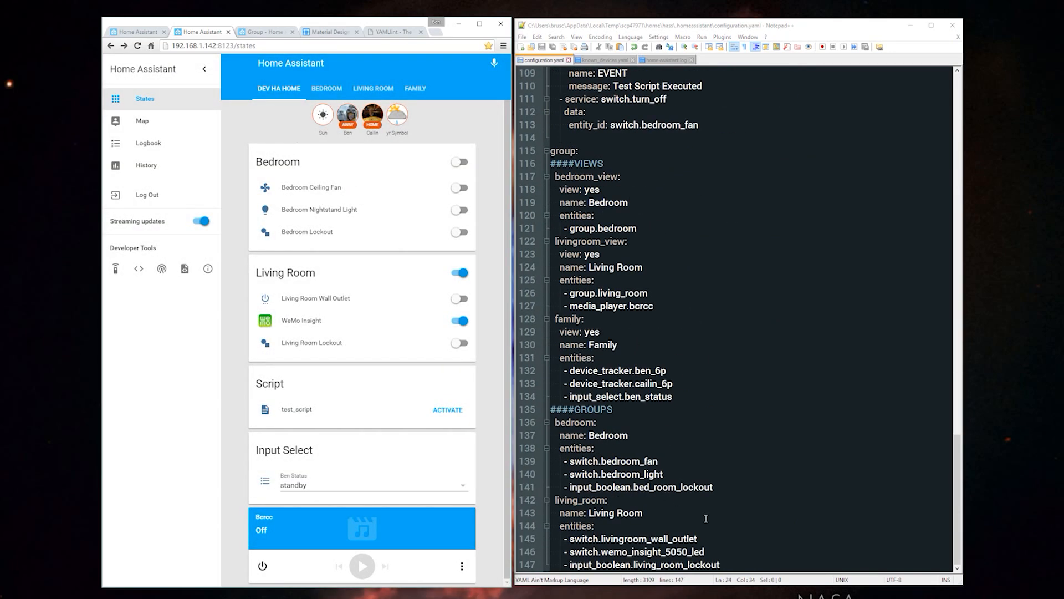
{"action": "left_click", "coordinate": [760, 558]}
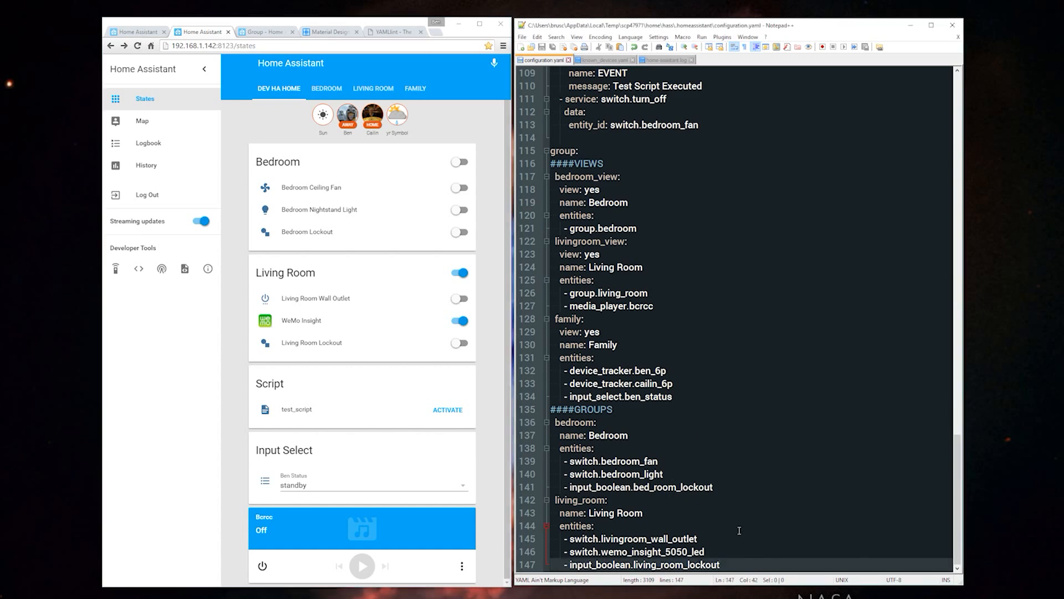
{"action": "key", "text": "Return"}
{"action": "key", "text": "BackSpace"}
{"action": "key", "text": "BackSpace"}
{"action": "key", "text": "BackSpace"}
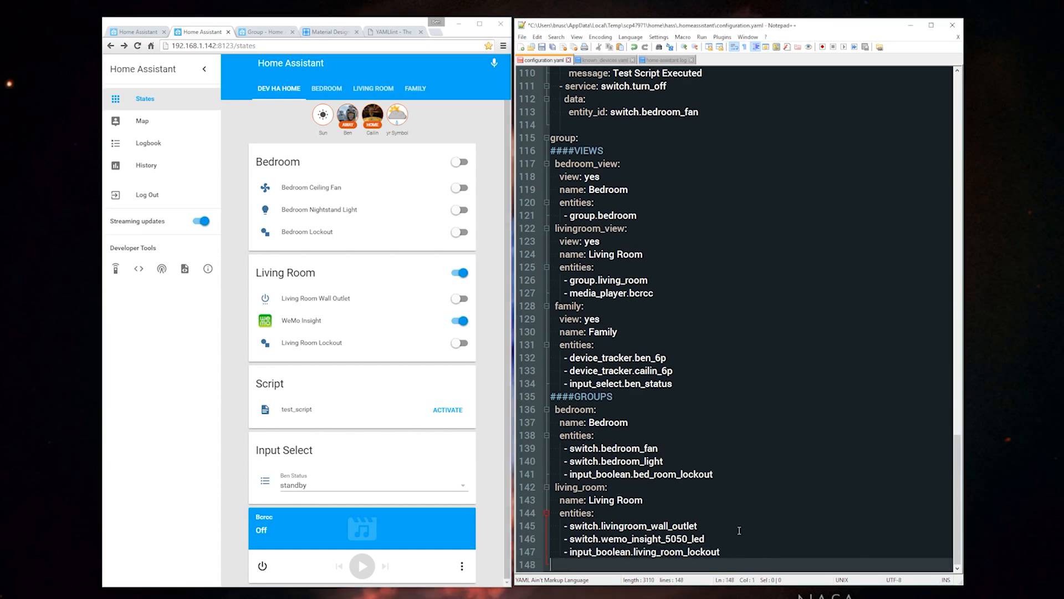
{"action": "type", "text": "group"}
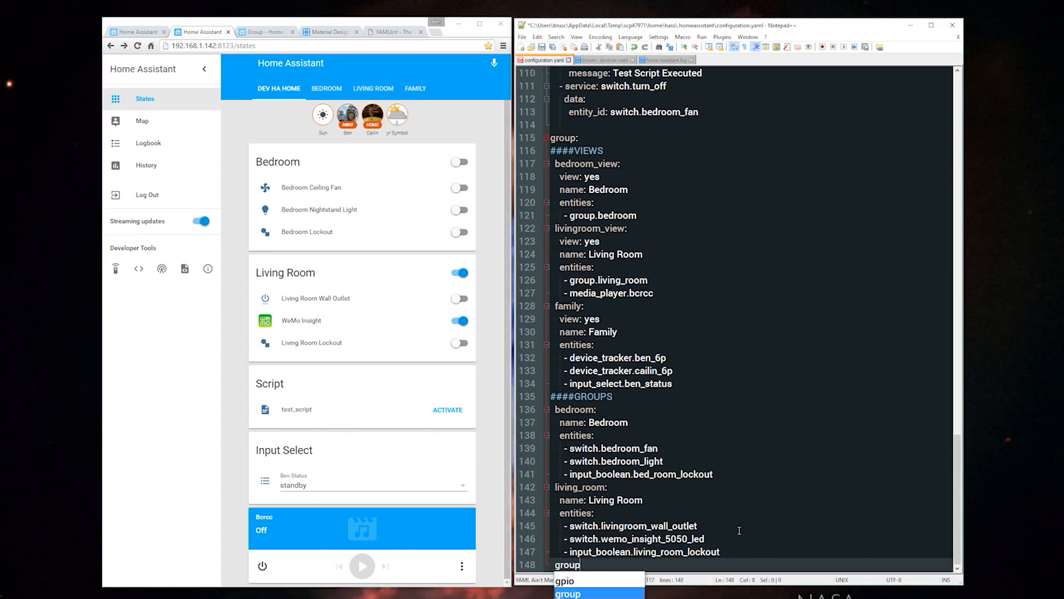
{"action": "key", "text": "BackSpace"}
{"action": "key", "text": "BackSpace"}
{"action": "key", "text": "BackSpace"}
{"action": "key", "text": "BackSpace"}
{"action": "type", "text": "weath"}
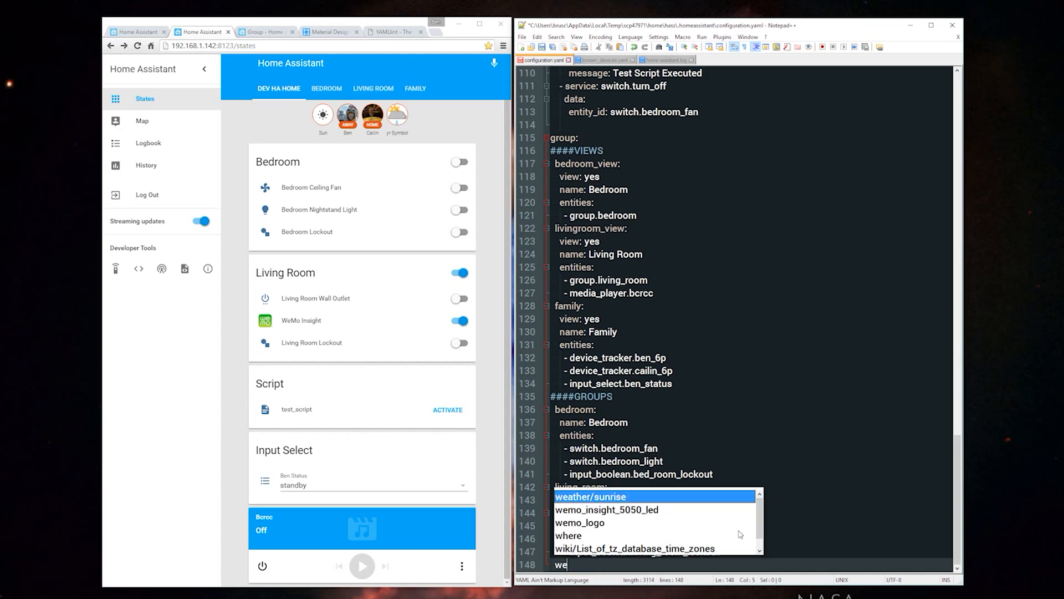
{"action": "key", "text": "BackSpace"}
{"action": "key", "text": "BackSpace"}
{"action": "key", "text": "BackSpace"}
{"action": "key", "text": "BackSpace"}
{"action": "key", "text": "BackSpace"}
Step: Add a group named environment: below the living_room group and start its list of entries
{"action": "type", "text": "enc"}
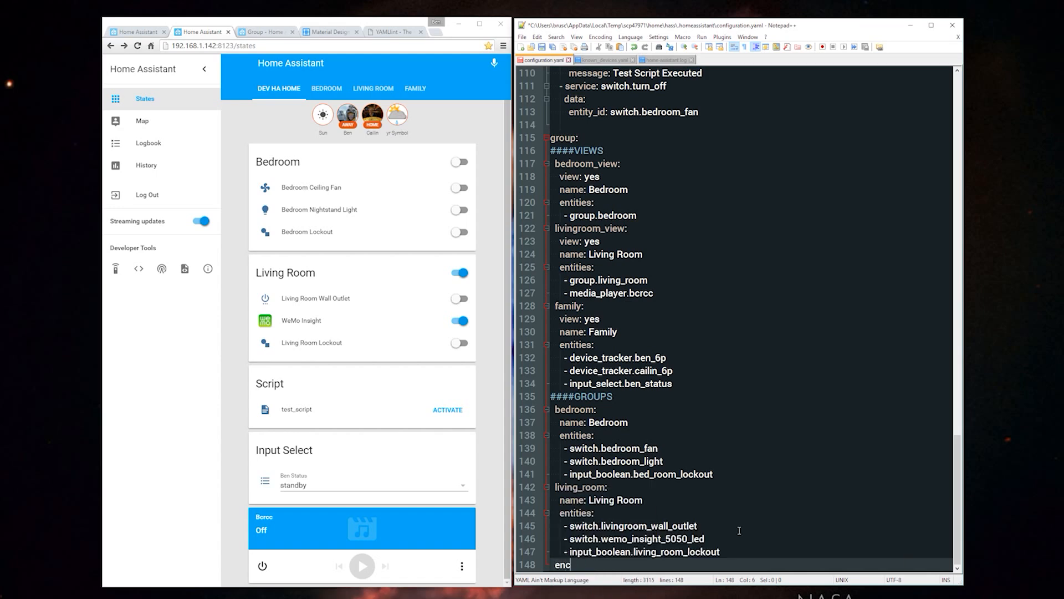
{"action": "type", "text": "ironment>"}
{"action": "key", "text": "BackSpace"}
{"action": "type", "text": ":"}
{"action": "key", "text": "Return"}
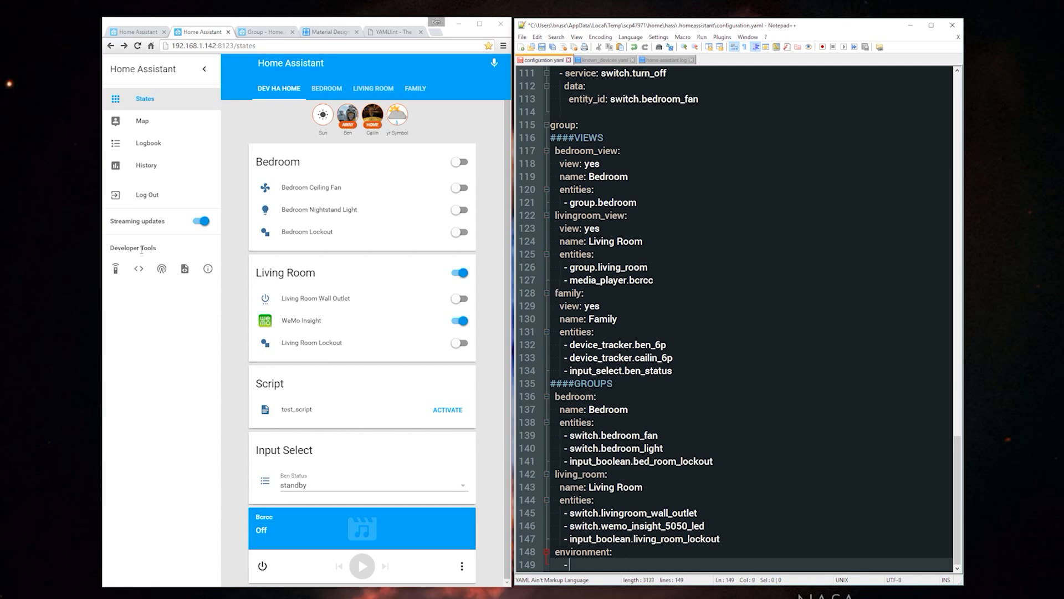
Step: Look up the current entity IDs, list sensor.yr_symbol and sun.sun under environment, and save the configuration
{"action": "left_click", "coordinate": [138, 268]}
{"action": "left_click", "coordinate": [411, 246]}
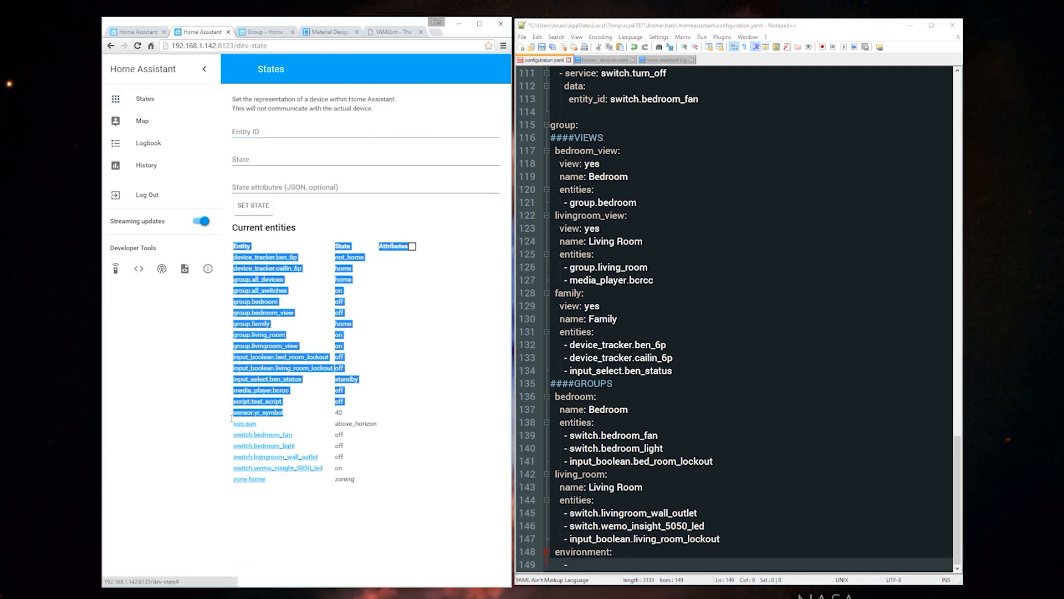
{"action": "left_click", "coordinate": [593, 562]}
{"action": "type", "text": "sensor.yr_symbol"}
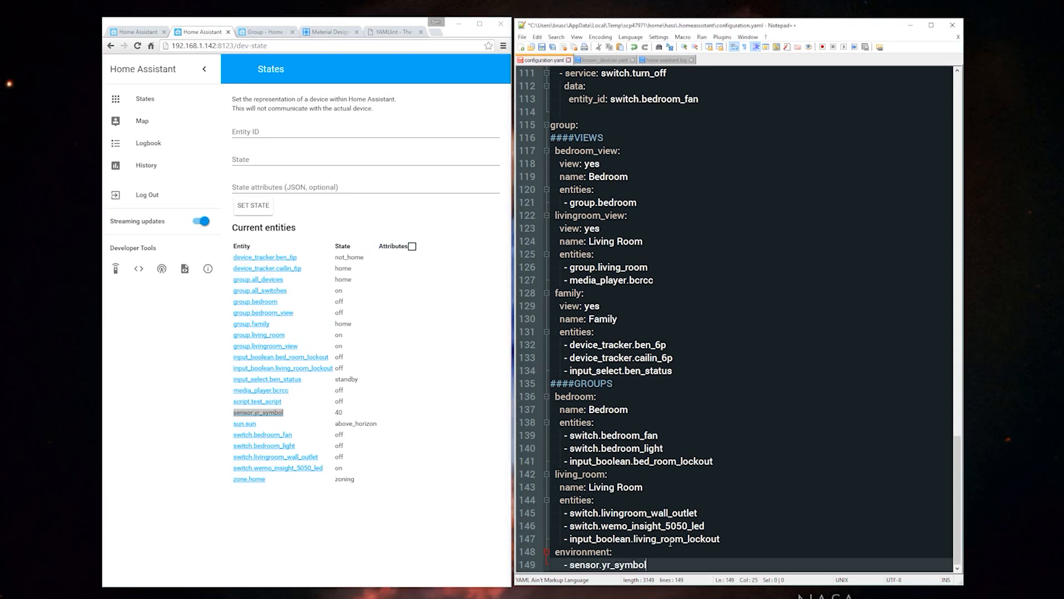
{"action": "key", "text": "Return"}
{"action": "type", "text": "- "}
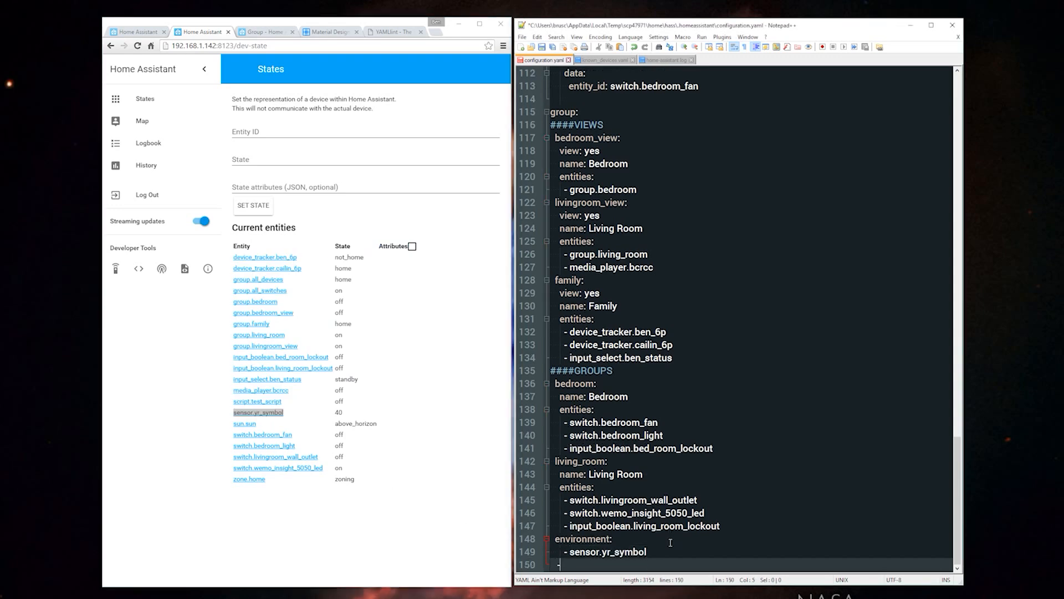
{"action": "type", "text": " sun.sun"}
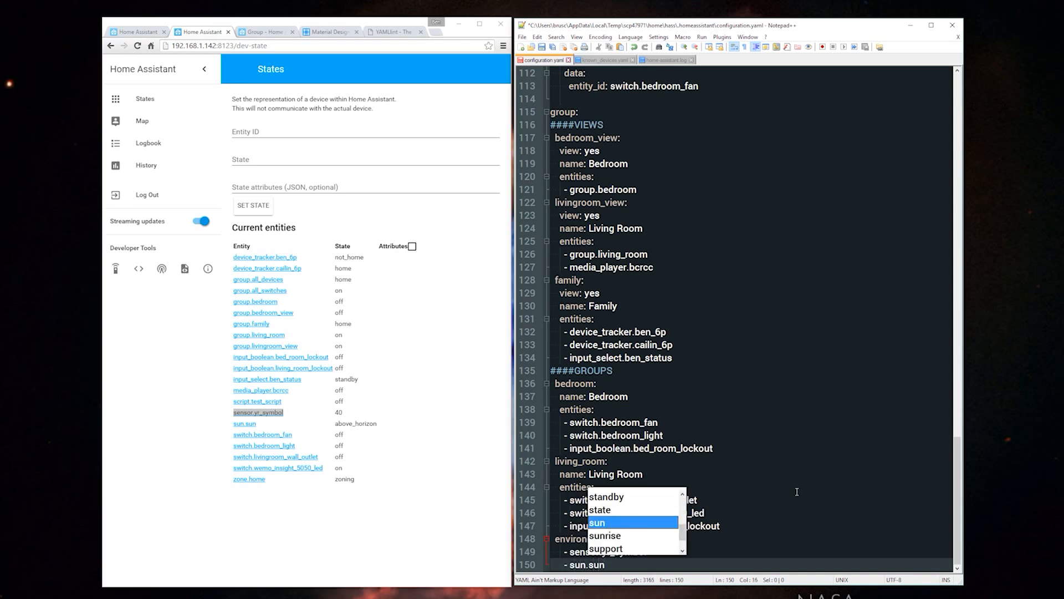
{"action": "left_click", "coordinate": [798, 435]}
{"action": "key", "text": "ctrl+s"}
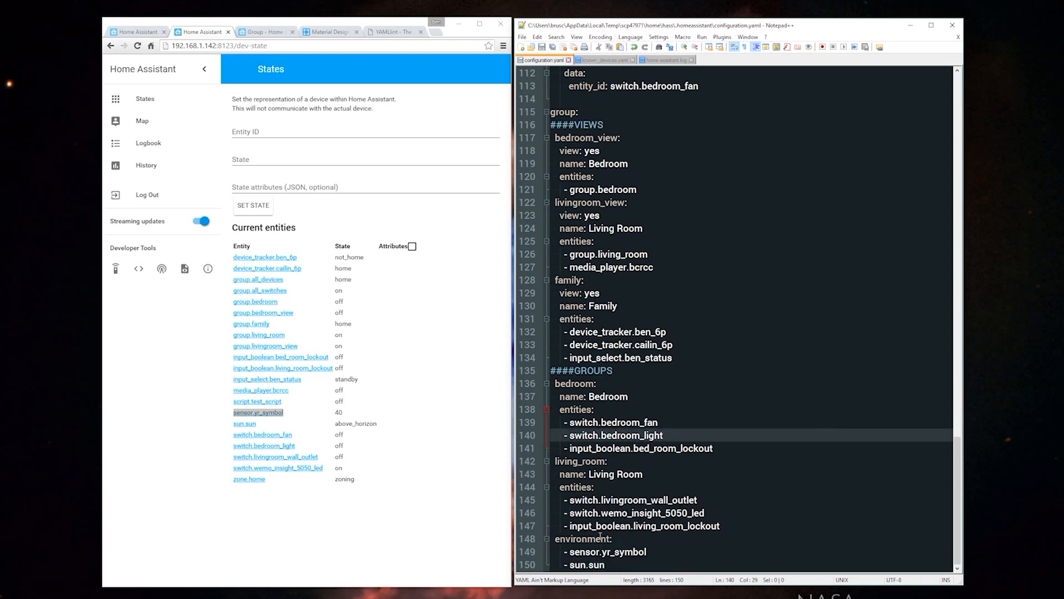
Step: Restart Home Assistant with the homeassistant/restart service and review the cards on Dev HA Home
{"action": "left_click", "coordinate": [116, 268]}
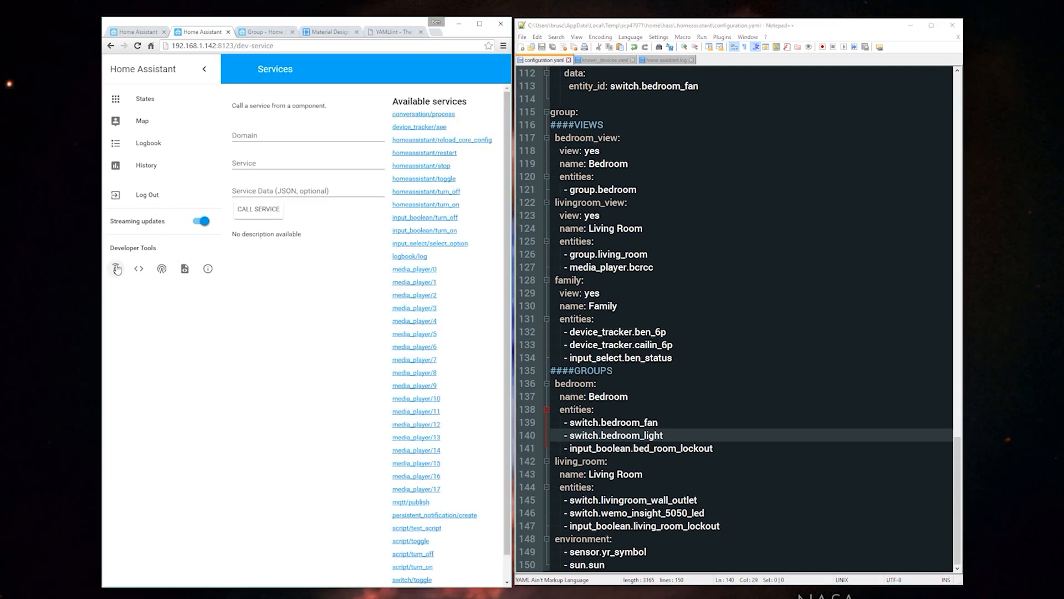
{"action": "left_click", "coordinate": [424, 153]}
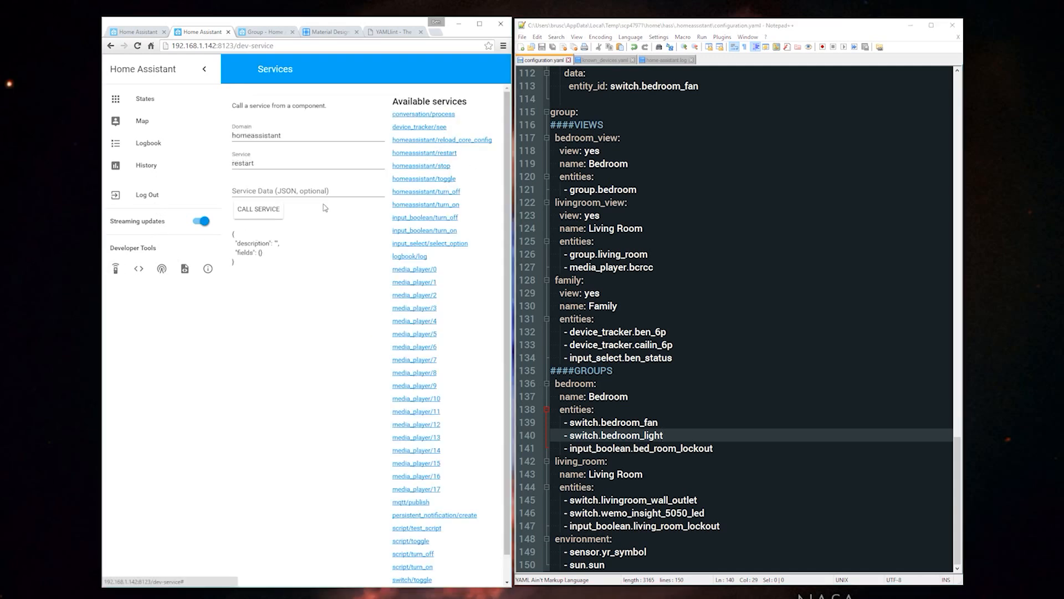
{"action": "left_click", "coordinate": [259, 210]}
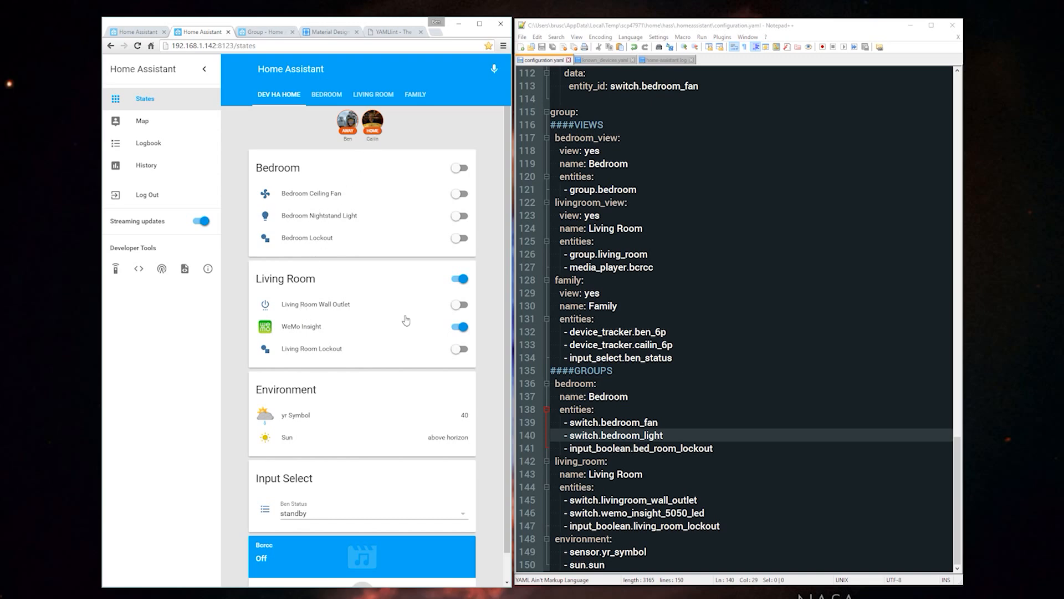
{"action": "scroll", "coordinate": [406, 319], "scroll_direction": "down", "scroll_amount": 1}
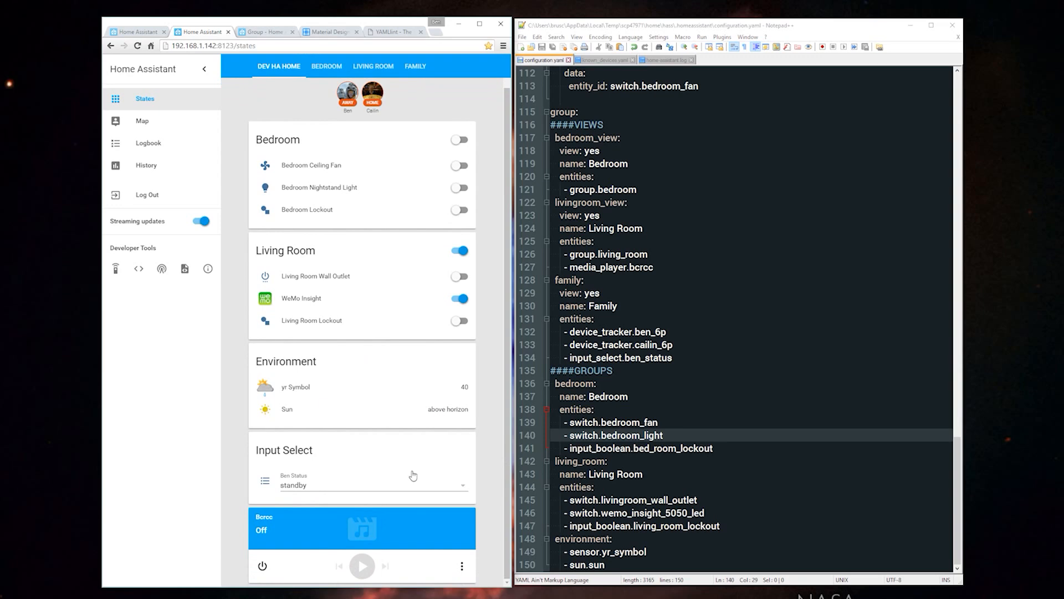
{"action": "scroll", "coordinate": [646, 445], "scroll_direction": "up", "scroll_amount": 1}
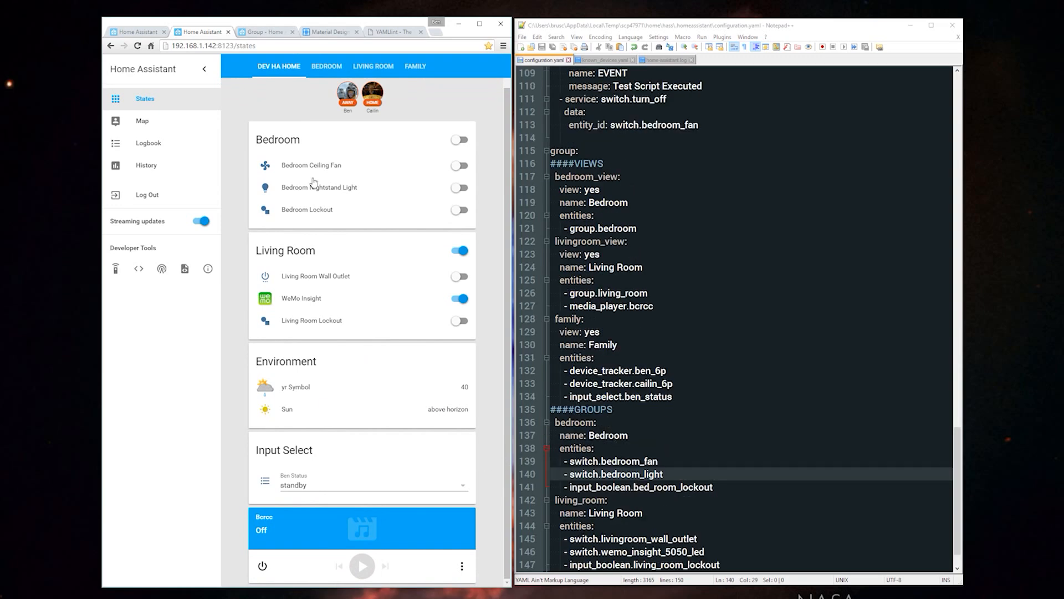
Step: Copy the default_view example block from the Group documentation into the configuration directly below the ####VIEWS comment
{"action": "left_click", "coordinate": [264, 37]}
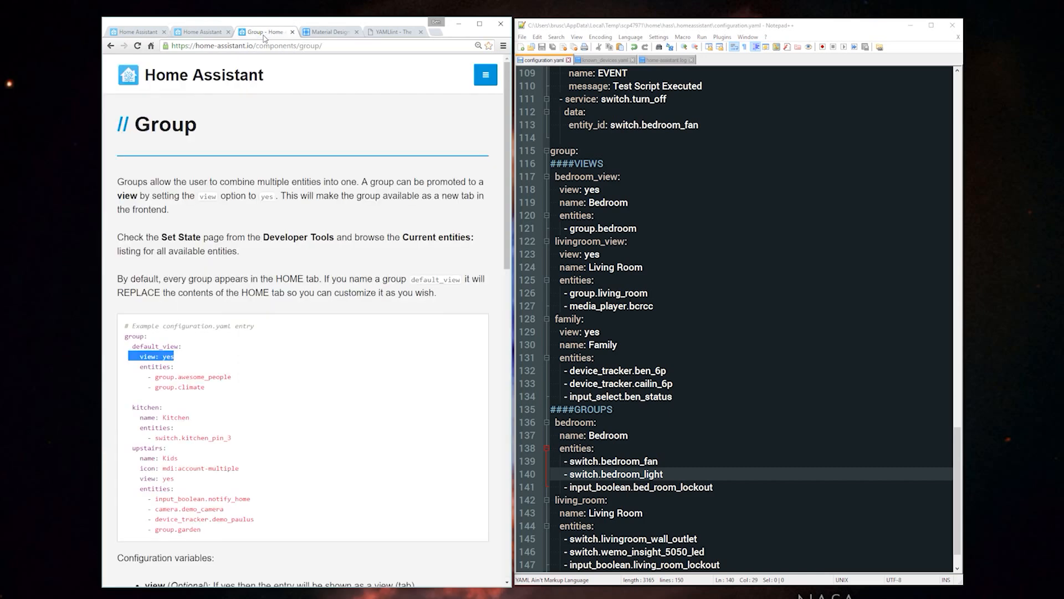
{"action": "left_click_drag", "start_coordinate": [225, 379], "coordinate": [122, 353]}
{"action": "key", "text": "ctrl+c"}
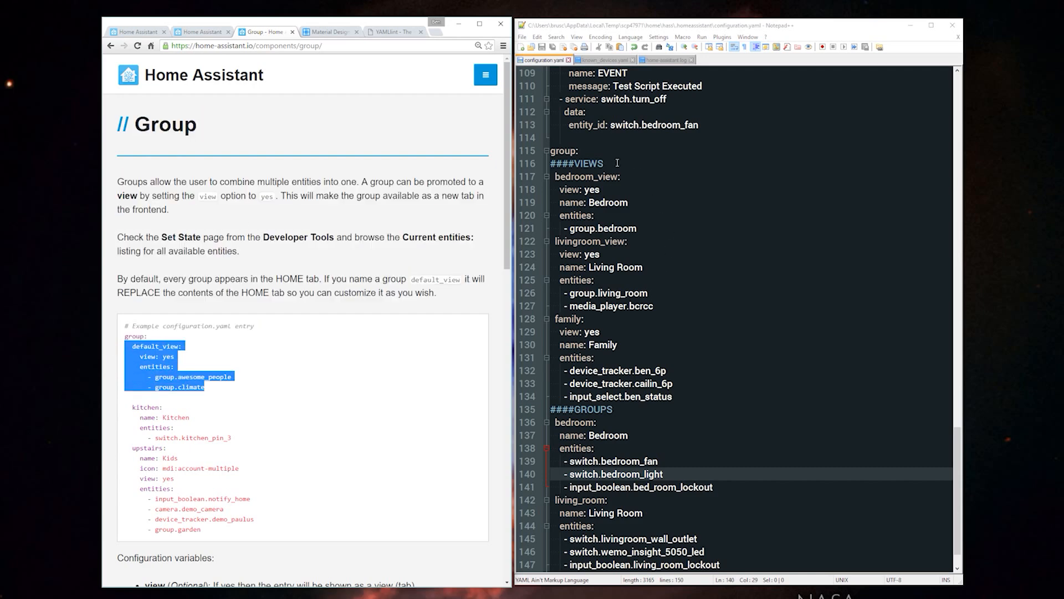
{"action": "left_click", "coordinate": [619, 163]}
{"action": "key", "text": "Return"}
{"action": "key", "text": "ctrl+v"}
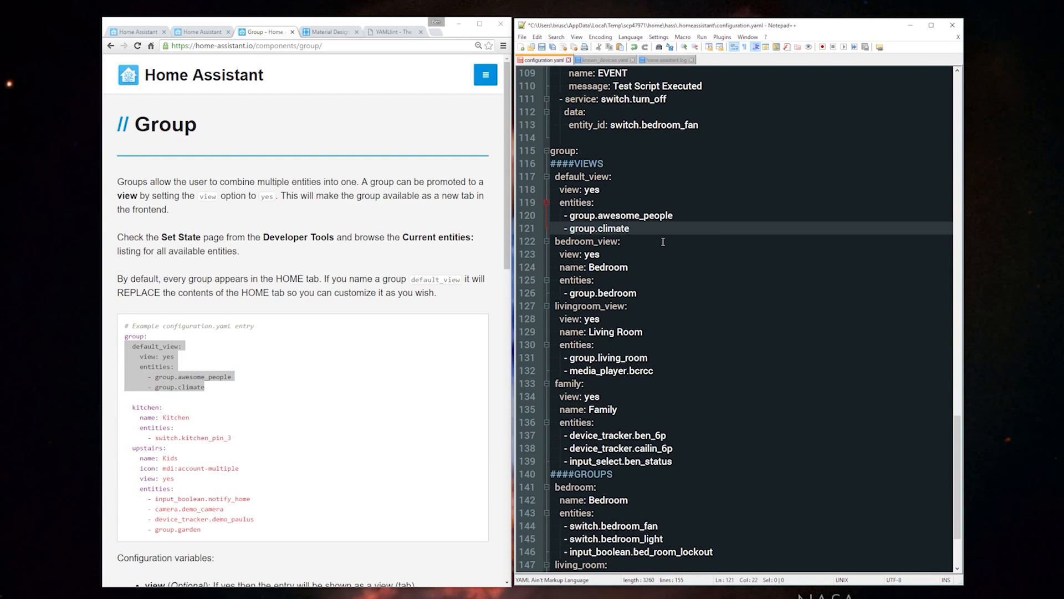
{"action": "key", "text": "Return"}
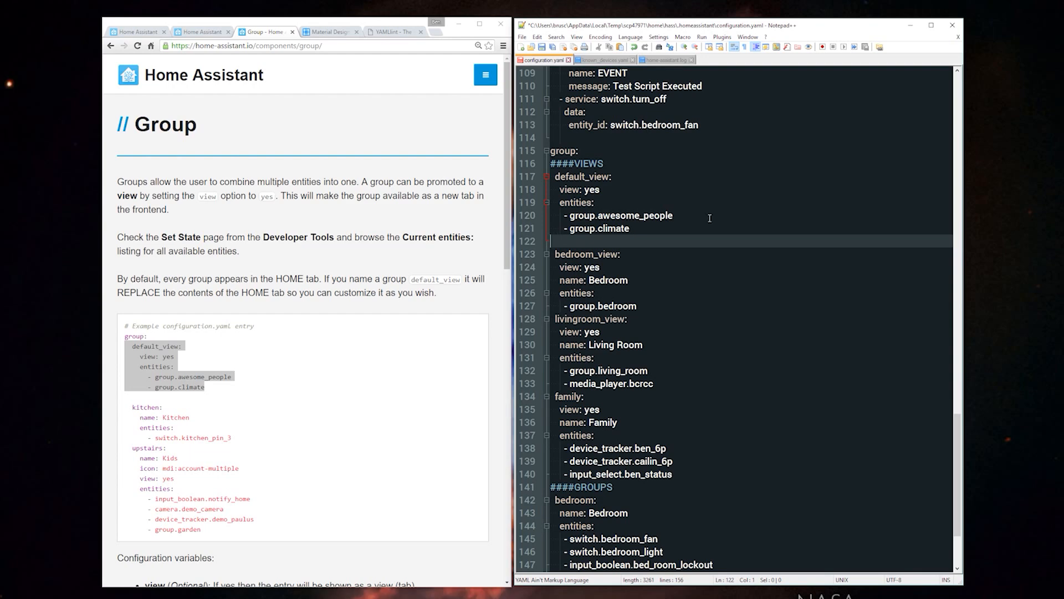
Step: Replace group.climate with group.bedroom in the default_view entities
{"action": "left_click_drag", "start_coordinate": [651, 308], "coordinate": [571, 304]}
{"action": "key", "text": "ctrl+c"}
{"action": "left_click_drag", "start_coordinate": [636, 233], "coordinate": [569, 232]}
{"action": "key", "text": "ctrl+v"}
Step: Add a group.living_room entry below group.bedroom in the default_view entities
{"action": "left_click_drag", "start_coordinate": [657, 372], "coordinate": [578, 372]}
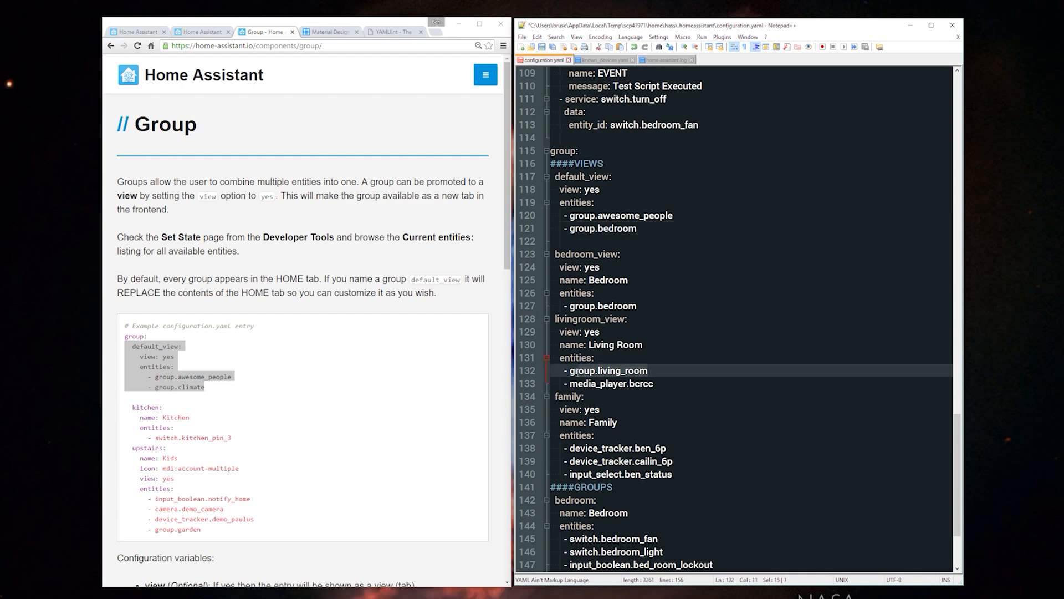
{"action": "left_click_drag", "start_coordinate": [692, 216], "coordinate": [581, 220]}
{"action": "left_click", "coordinate": [637, 232]}
{"action": "key", "text": "Return"}
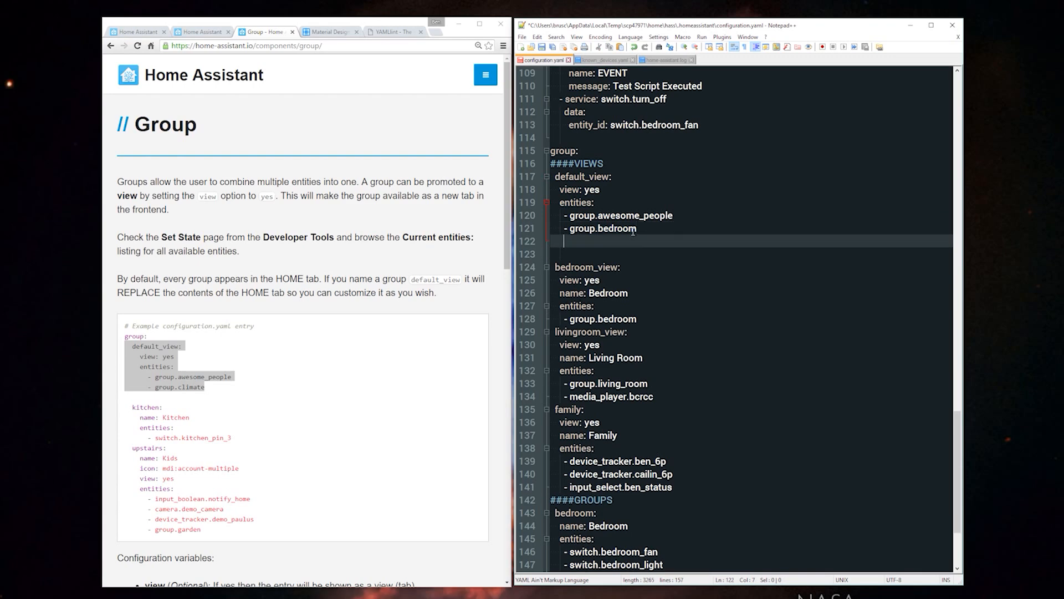
{"action": "key", "text": "ctrl+v"}
{"action": "left_click", "coordinate": [543, 243]}
{"action": "type", "text": "-"}
Step: Replace group.awesome_people with the family view's two device_tracker entries, remove the blank line before bedroom_view and save
{"action": "left_click_drag", "start_coordinate": [680, 475], "coordinate": [551, 461]}
{"action": "left_click_drag", "start_coordinate": [675, 215], "coordinate": [513, 211]}
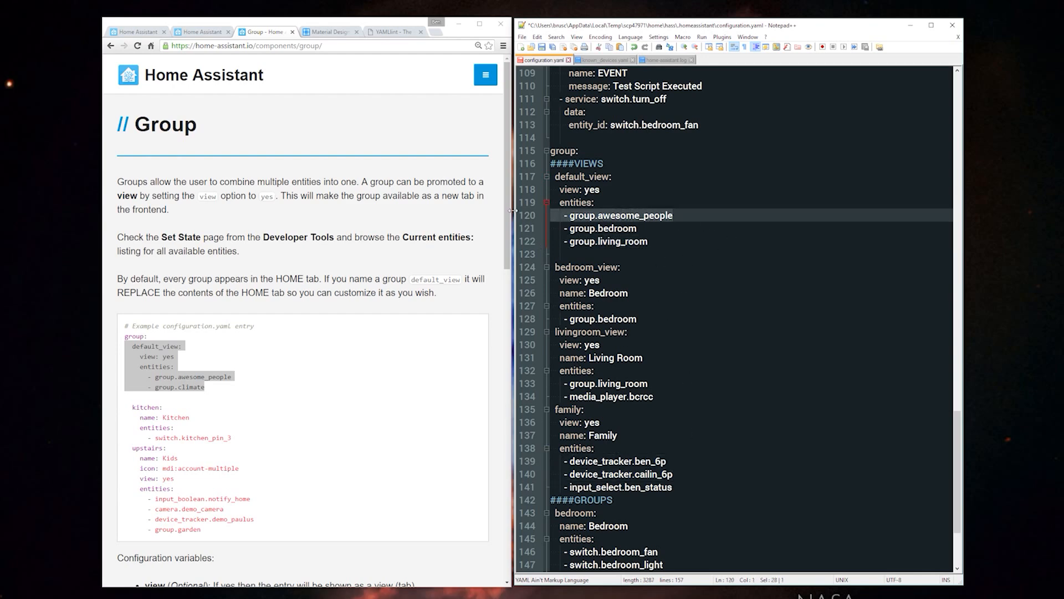
{"action": "key", "text": "ctrl+v"}
{"action": "key", "text": "ctrl+s"}
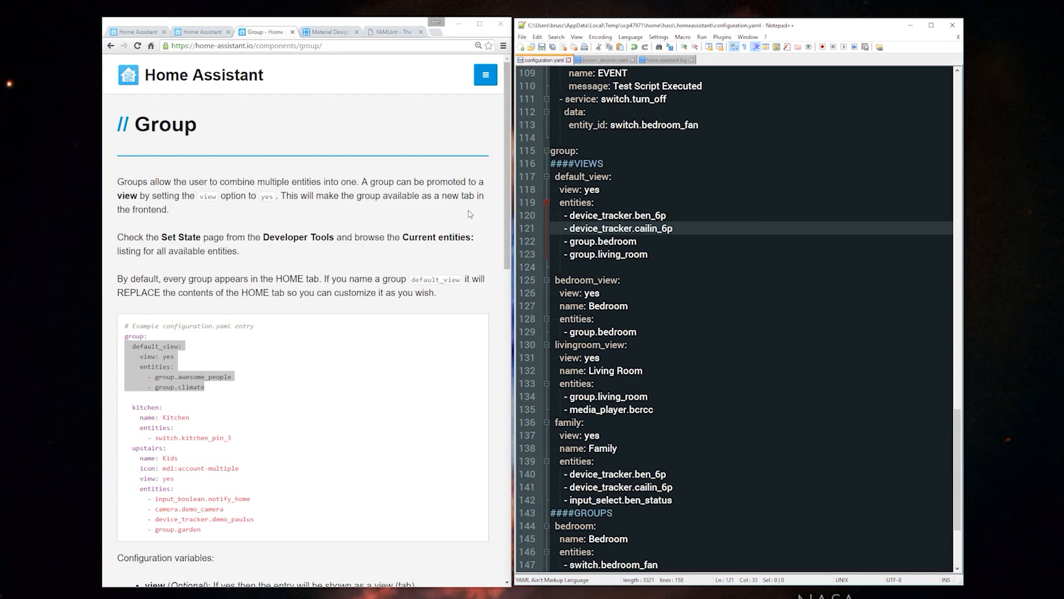
{"action": "left_click", "coordinate": [562, 270]}
{"action": "key", "text": "BackSpace"}
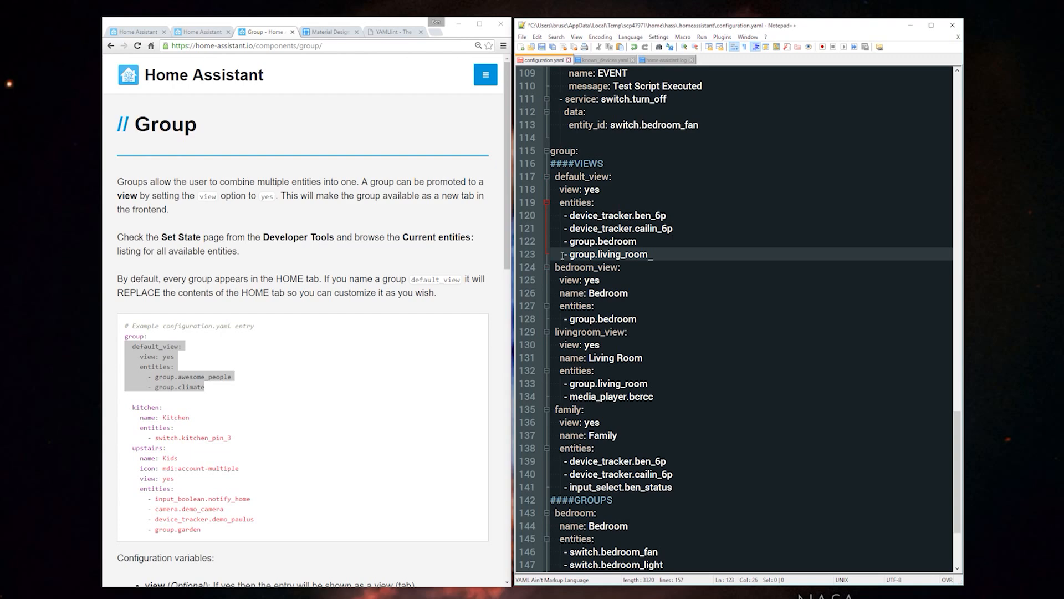
{"action": "key", "text": "ctrl+s"}
Step: Restart Home Assistant with the restart service and compare Dev HA Home with the views and groups in the configuration
{"action": "left_click", "coordinate": [202, 32]}
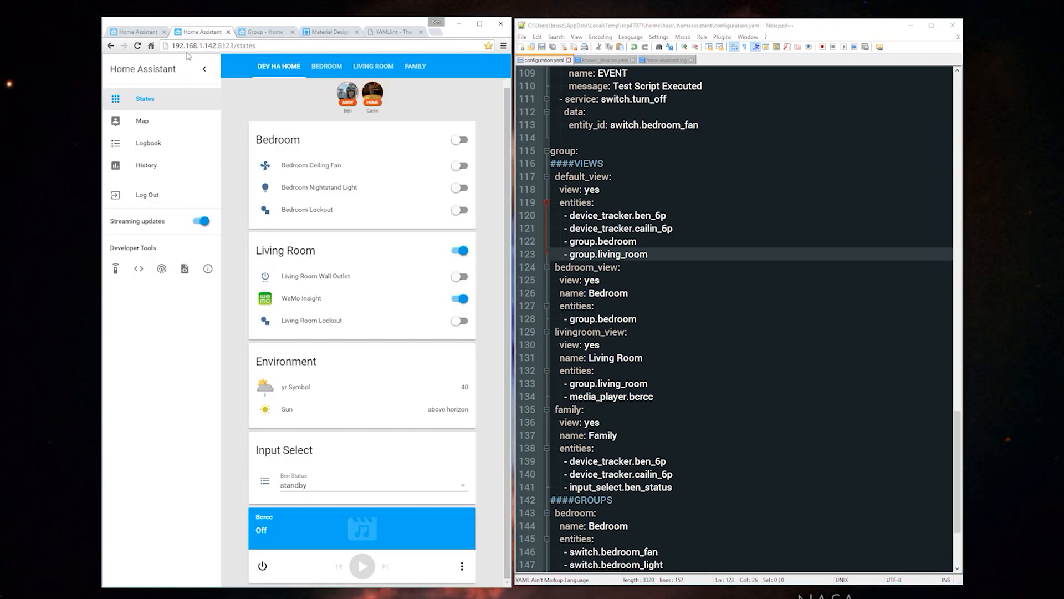
{"action": "left_click", "coordinate": [114, 274]}
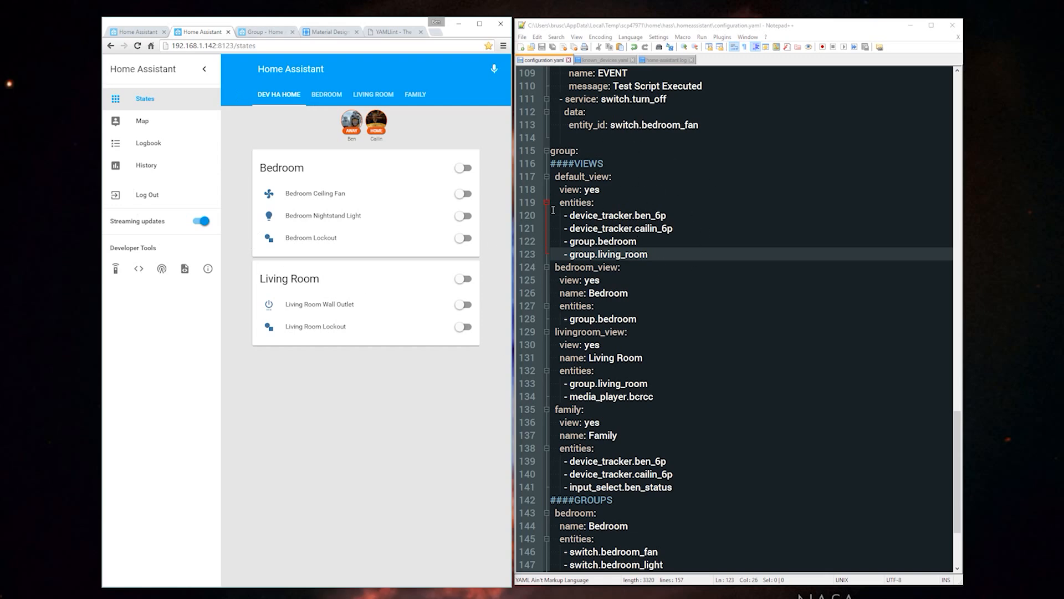
{"action": "scroll", "coordinate": [636, 198], "scroll_direction": "up", "scroll_amount": 4}
{"action": "scroll", "coordinate": [629, 440], "scroll_direction": "down", "scroll_amount": 7}
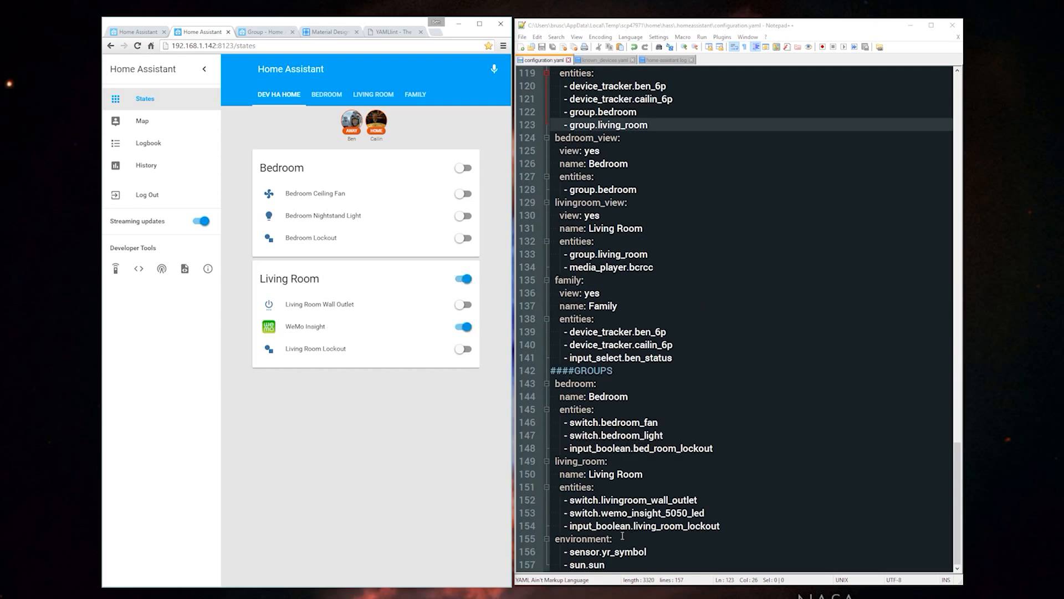
Step: Look through the Bedroom, Living Room, Family and Dev HA Home views and return to the default_view block
{"action": "left_click", "coordinate": [327, 95]}
{"action": "left_click", "coordinate": [373, 96]}
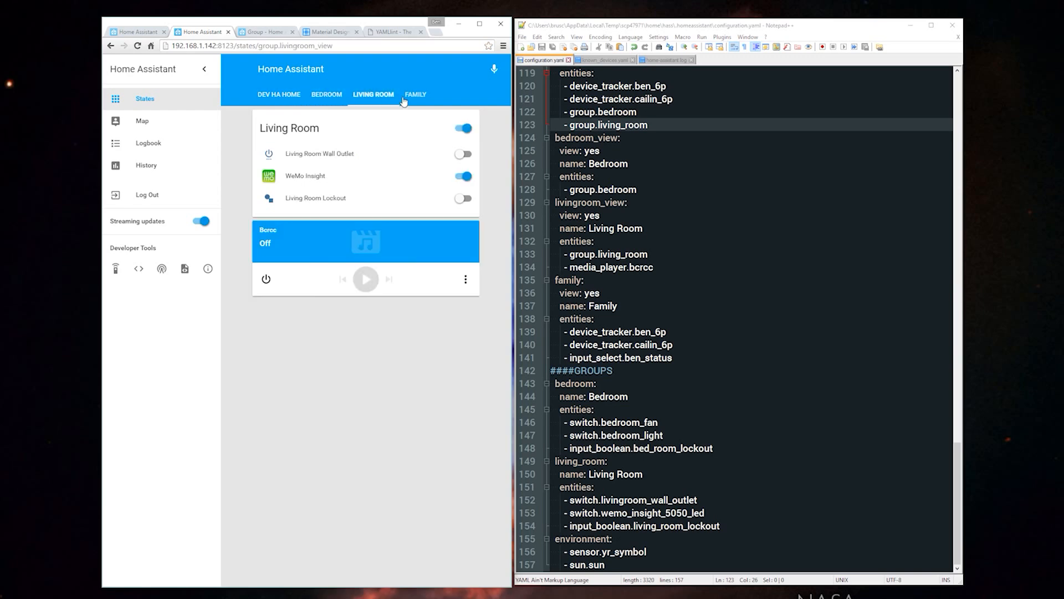
{"action": "left_click", "coordinate": [404, 99]}
{"action": "left_click", "coordinate": [298, 105]}
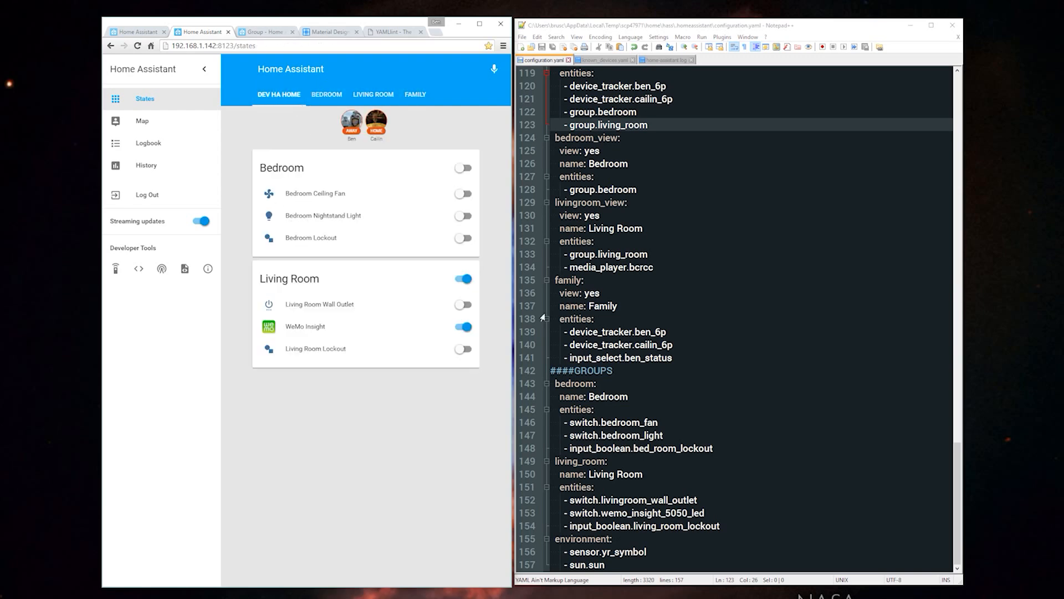
{"action": "scroll", "coordinate": [638, 418], "scroll_direction": "up", "scroll_amount": 3}
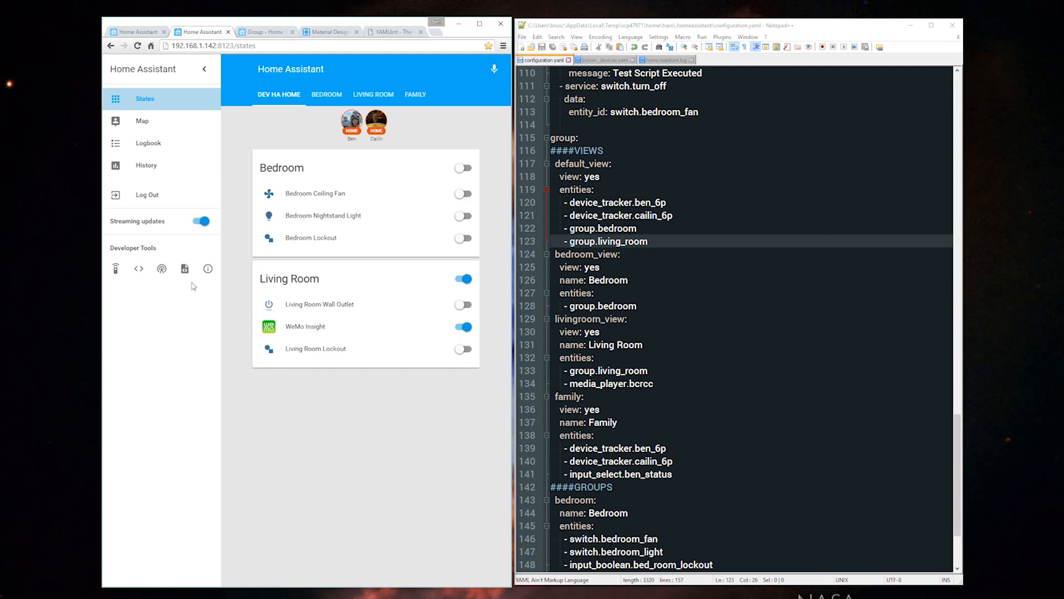
Step: Open the developer list of current entities and hide the attributes to show only entity IDs and states
{"action": "left_click", "coordinate": [138, 270]}
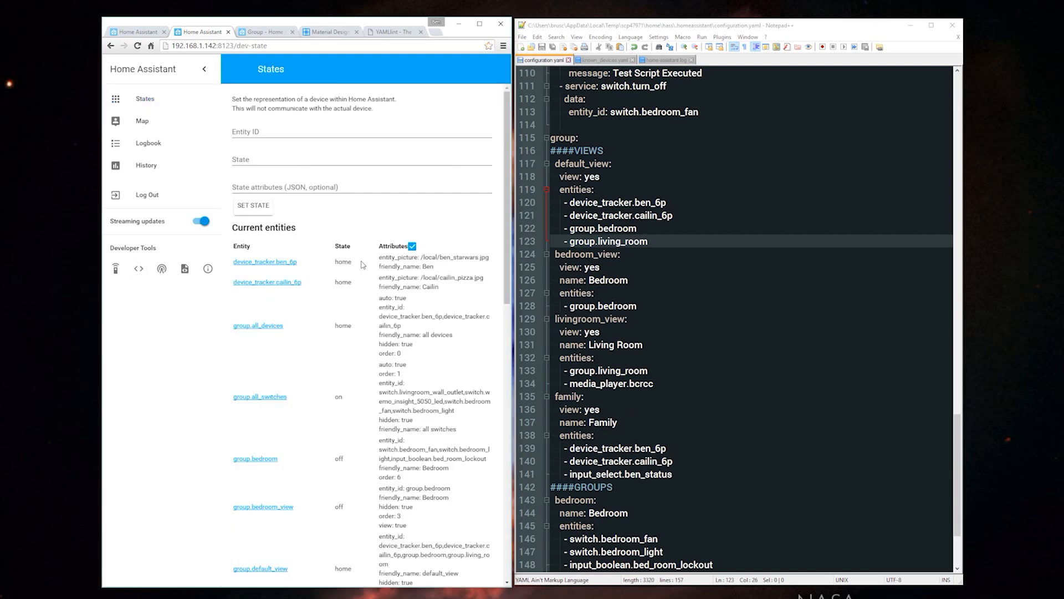
{"action": "left_click", "coordinate": [412, 246]}
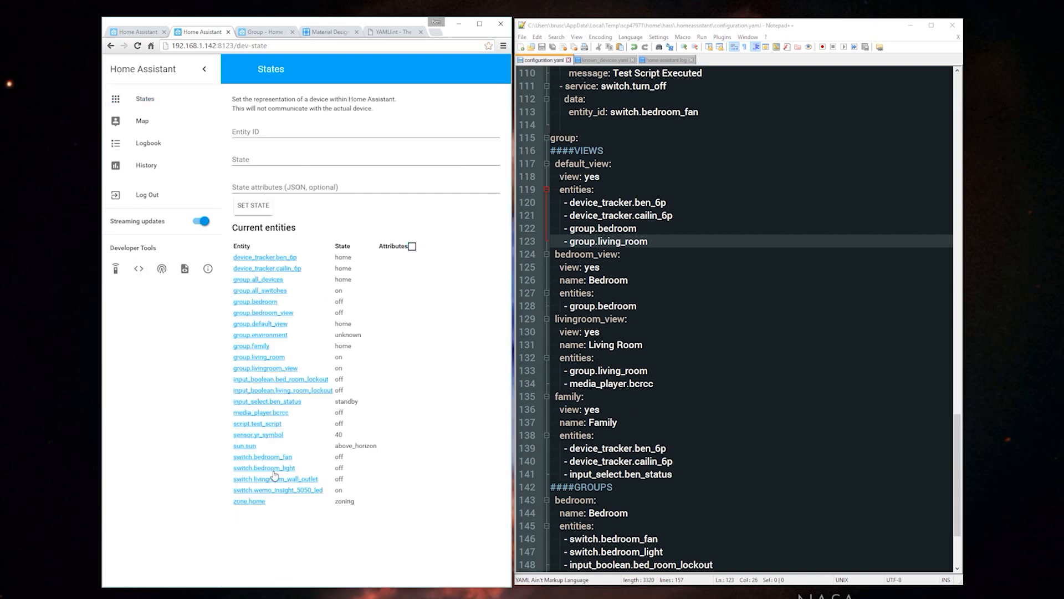